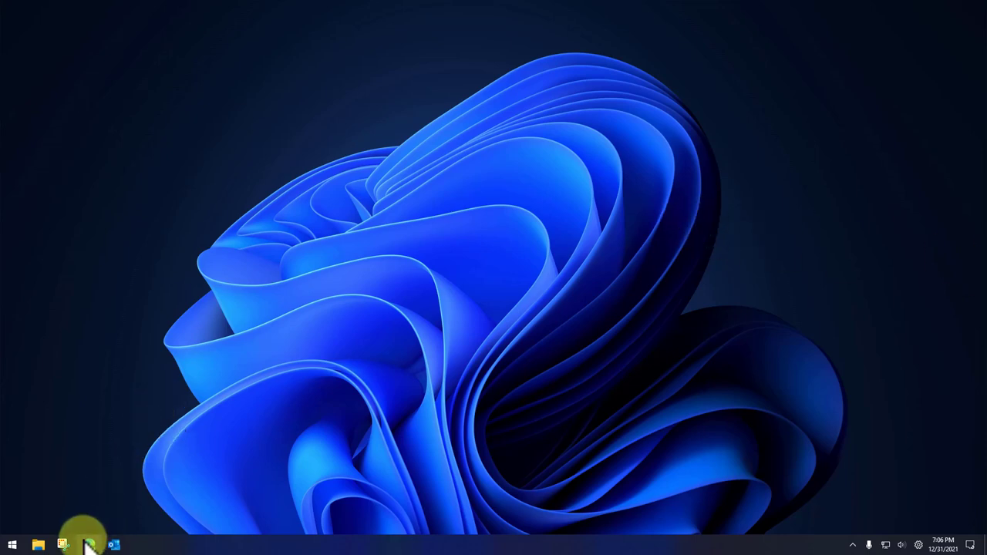
- Launch Snipping Tool from the taskbar and shift its window slightly left
{"action": "left_click", "coordinate": [63, 546]}
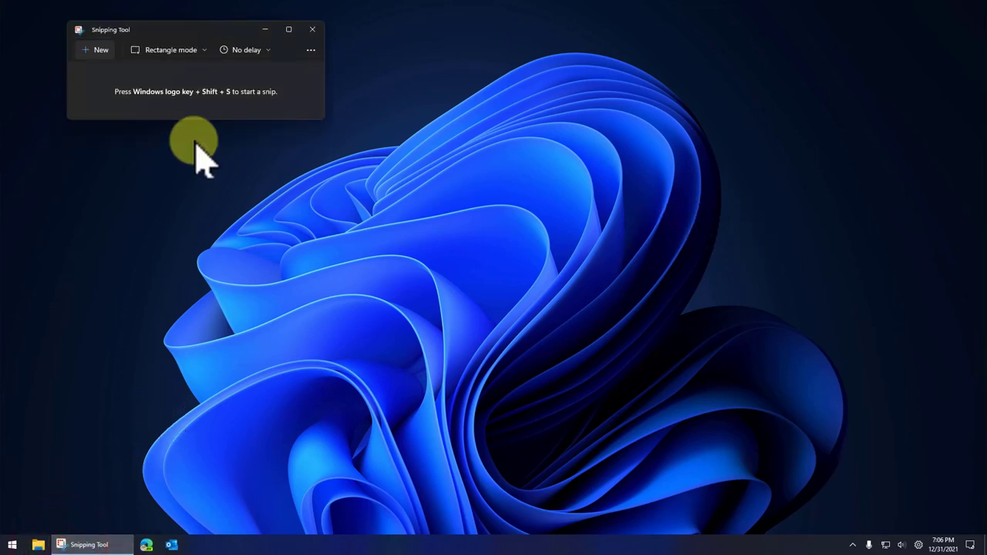
{"action": "left_click_drag", "start_coordinate": [188, 32], "coordinate": [163, 29]}
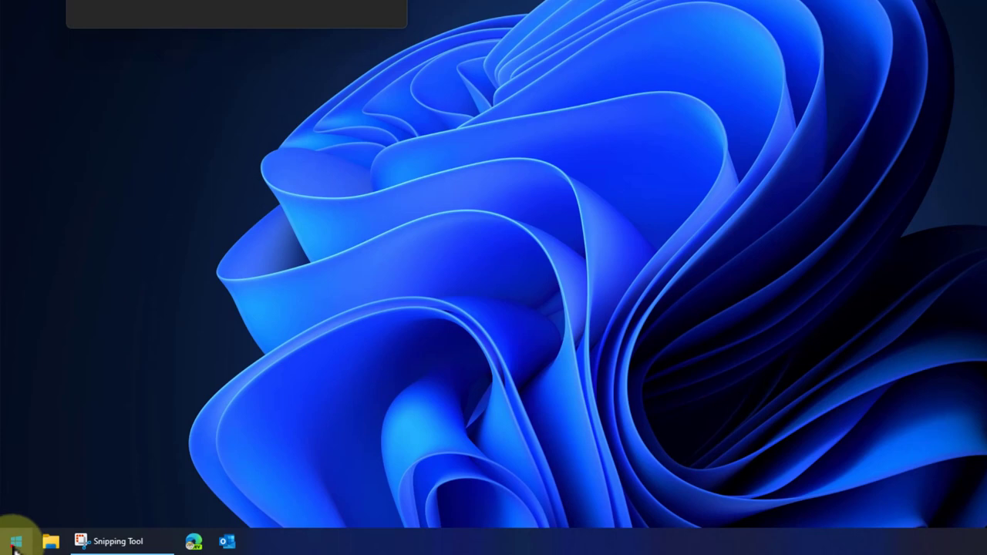
{"action": "left_click", "coordinate": [15, 542]}
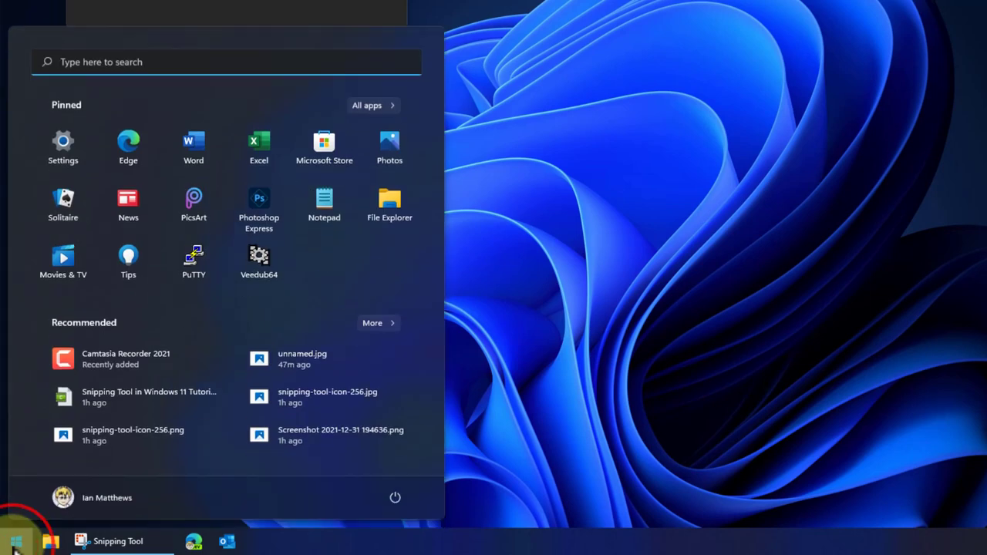
{"action": "type", "text": "snio"}
{"action": "key", "text": "BackSpace"}
{"action": "type", "text": "p"}
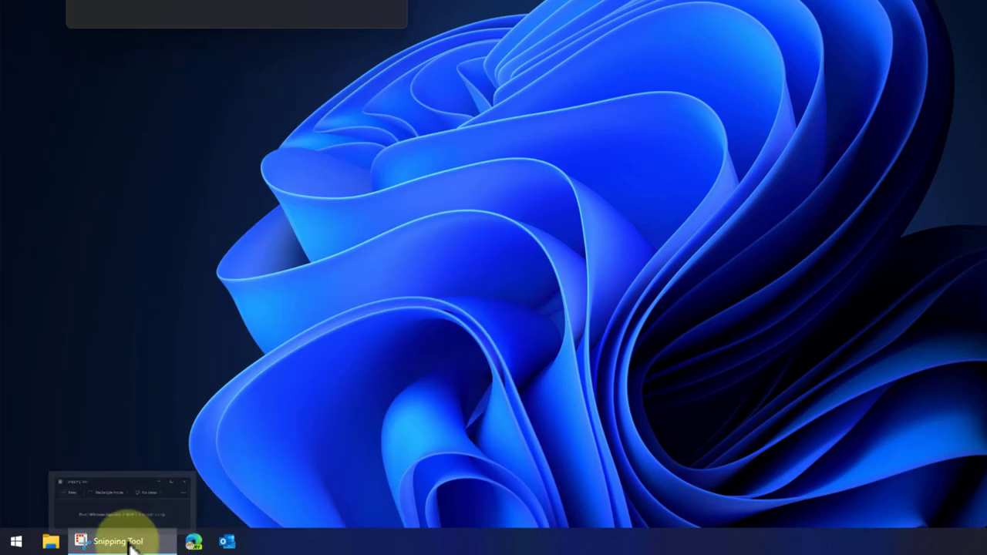
{"action": "right_click", "coordinate": [129, 542]}
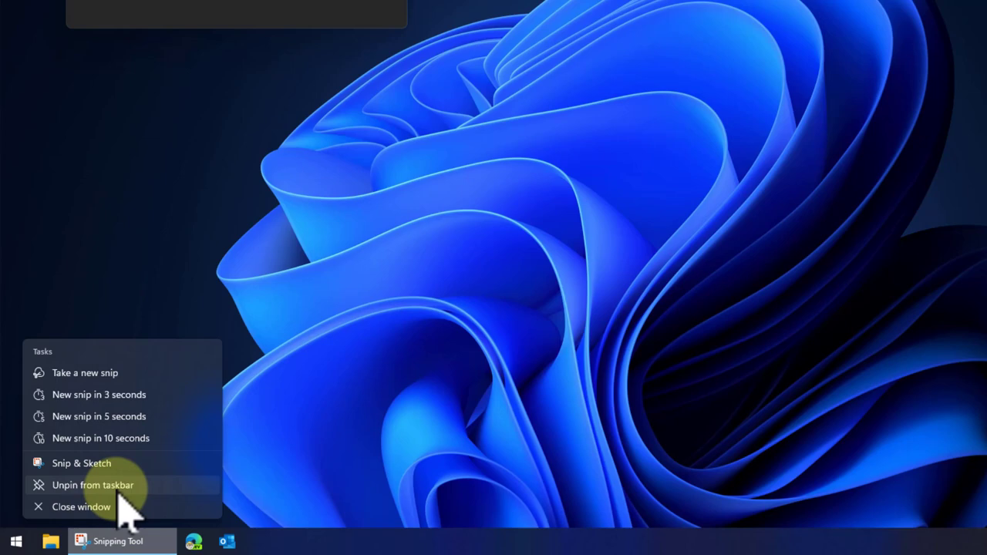
{"action": "left_click", "coordinate": [515, 442]}
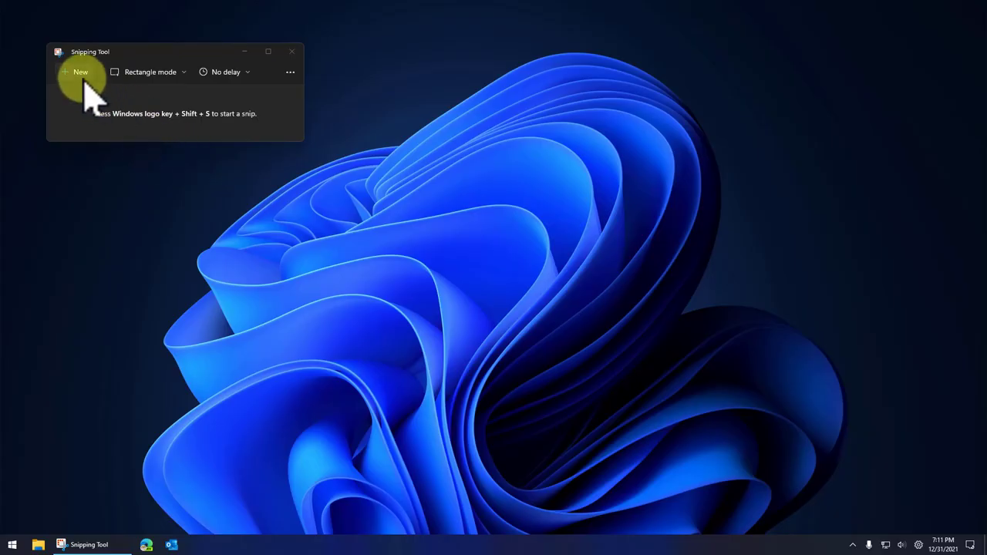
- Snip a large rectangle of the desktop wallpaper and move the capture window right
{"action": "left_click", "coordinate": [80, 75]}
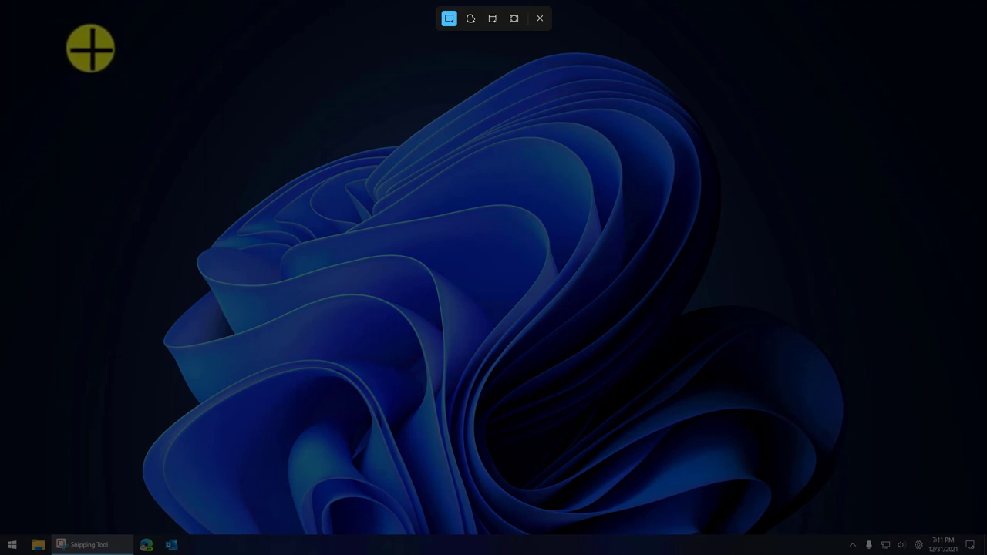
{"action": "left_click_drag", "start_coordinate": [91, 48], "coordinate": [709, 410]}
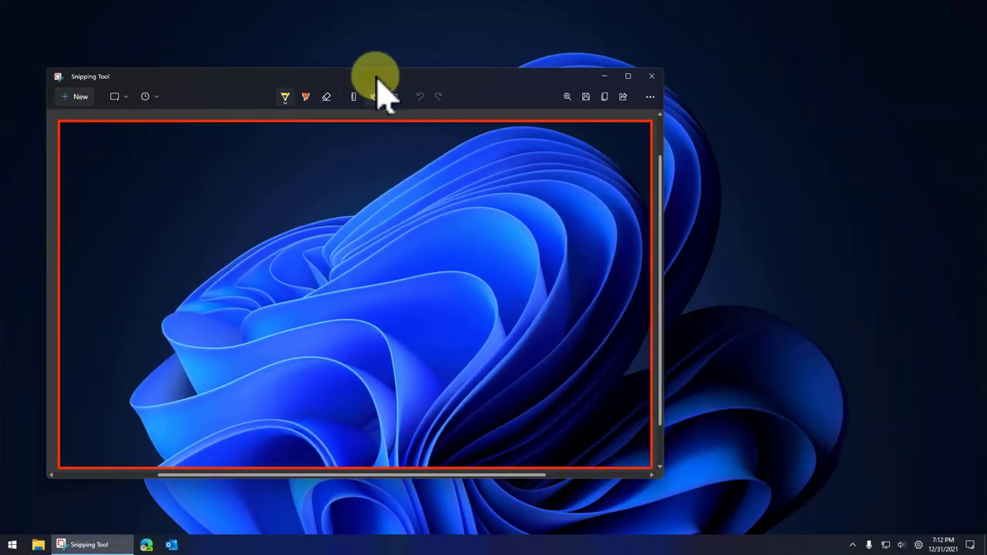
{"action": "left_click_drag", "start_coordinate": [373, 74], "coordinate": [460, 53]}
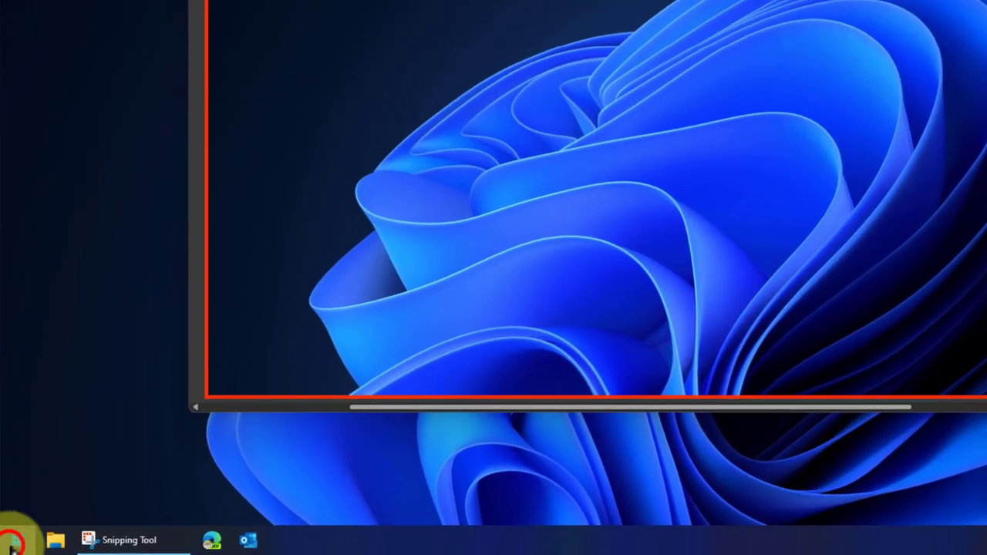
- Launch Microsoft Word from the Start search, using 'word', into a blank document
{"action": "left_click", "coordinate": [13, 545]}
{"action": "type", "text": "word"}
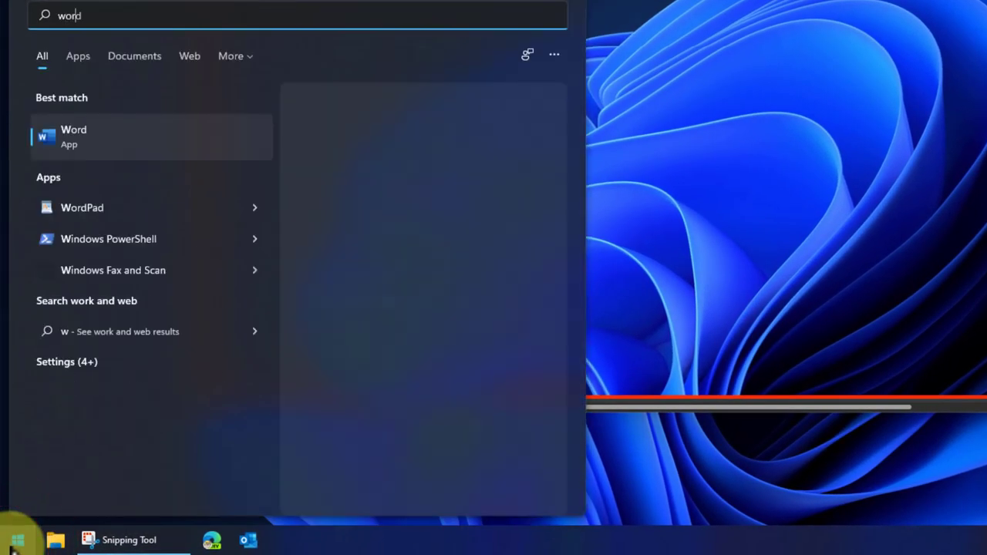
{"action": "key", "text": "Return"}
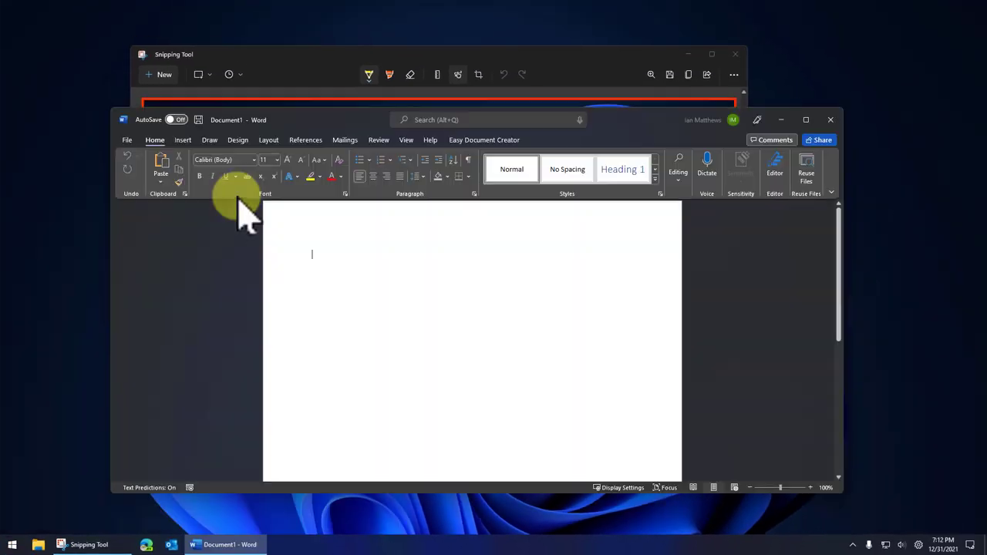
- Paste the snip into Document1, add blank lines above it, and minimize Word
{"action": "key", "text": "ctrl+v"}
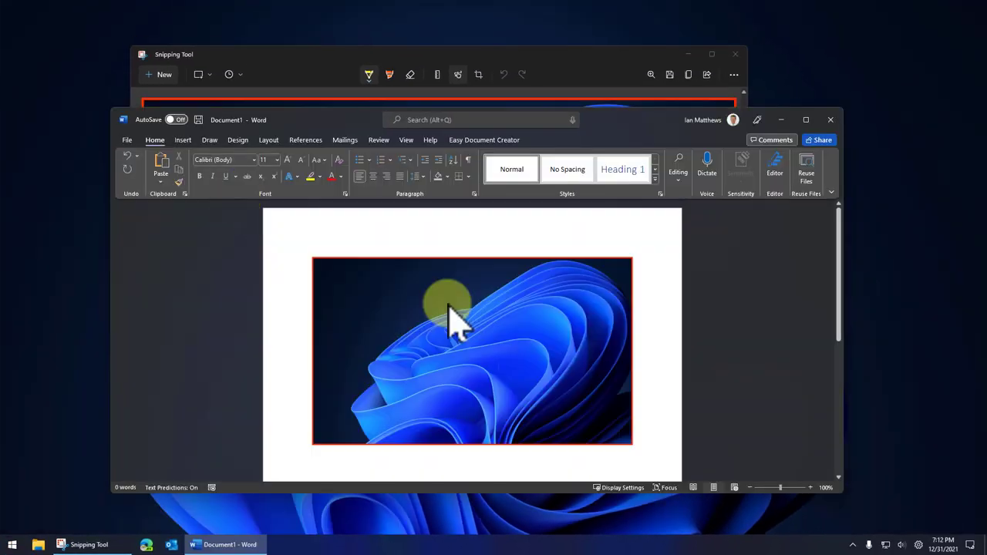
{"action": "left_click", "coordinate": [451, 316]}
{"action": "left_click", "coordinate": [356, 238]}
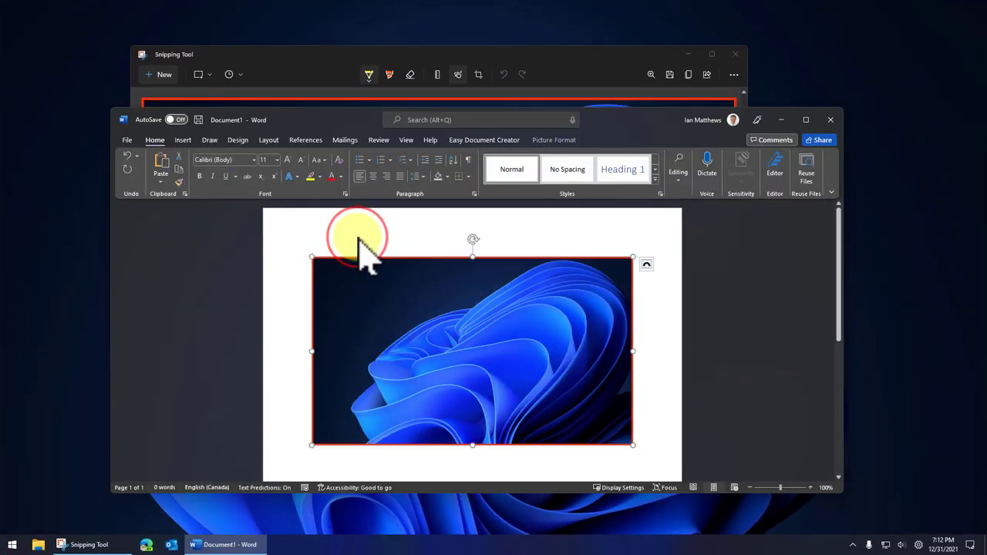
{"action": "key", "text": "Return"}
{"action": "key", "text": "Return"}
{"action": "key", "text": "Return"}
{"action": "key", "text": "Return"}
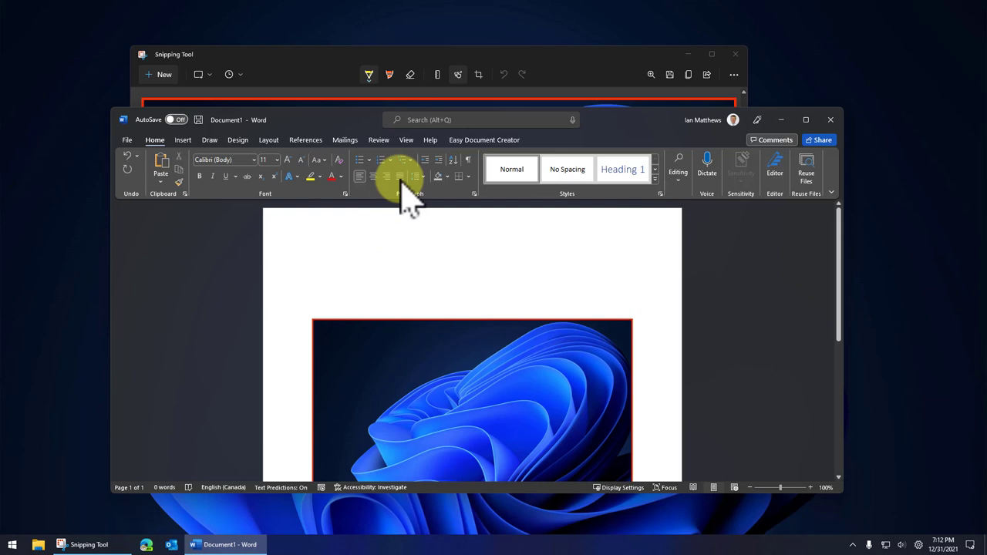
{"action": "left_click", "coordinate": [781, 119]}
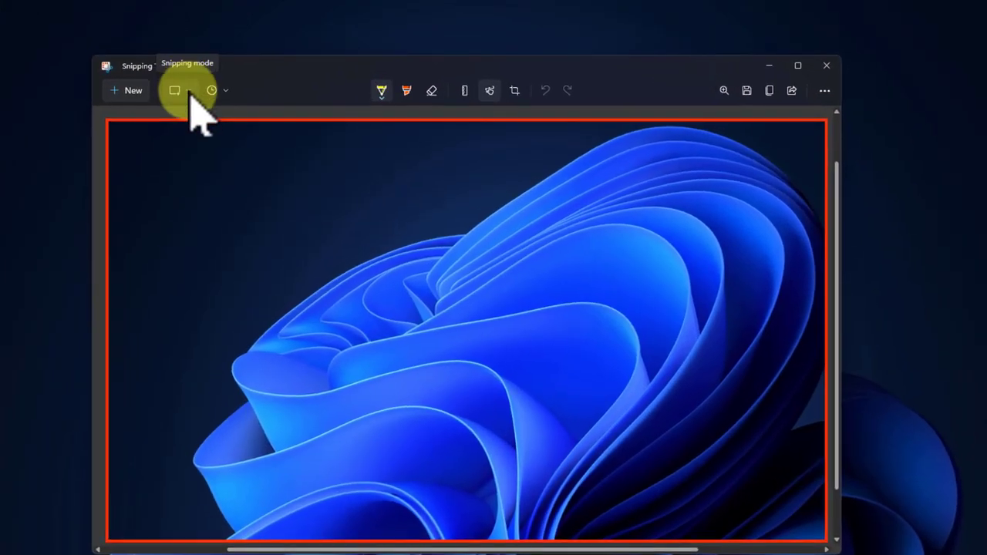
- Change the snipping mode dropdown from Rectangle to Free-form
{"action": "left_click", "coordinate": [188, 89]}
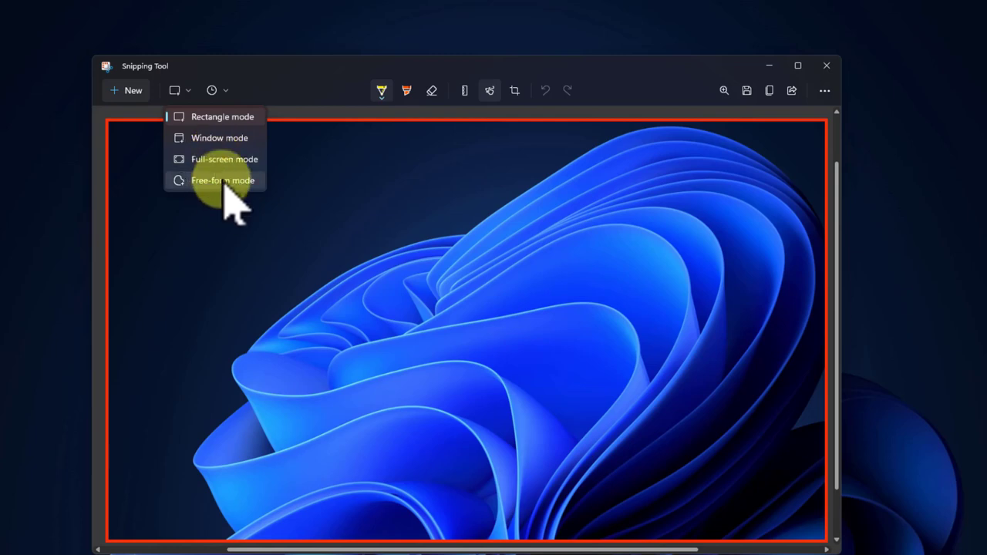
{"action": "left_click", "coordinate": [224, 184]}
- Trace a free-form snip around the wallpaper swirl, then check the snip delay options
{"action": "left_click", "coordinate": [129, 93]}
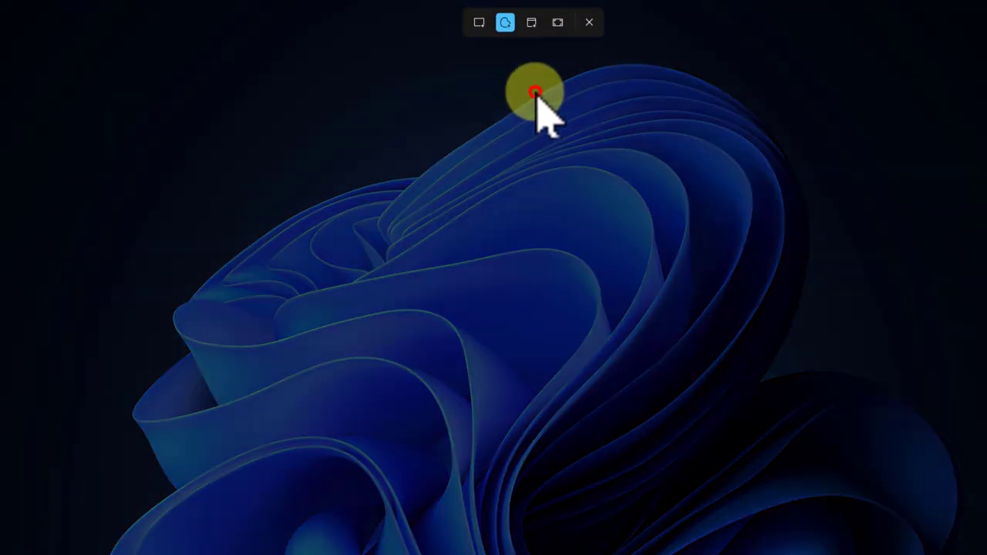
{"action": "mouse_move", "coordinate": [521, 86]}
{"action": "left_mouse_down"}
{"action": "mouse_move", "coordinate": [470, 137]}
{"action": "mouse_move", "coordinate": [389, 166]}
{"action": "mouse_move", "coordinate": [239, 253]}
{"action": "mouse_move", "coordinate": [263, 359]}
{"action": "mouse_move", "coordinate": [50, 391]}
{"action": "mouse_move", "coordinate": [173, 542]}
{"action": "left_mouse_up"}
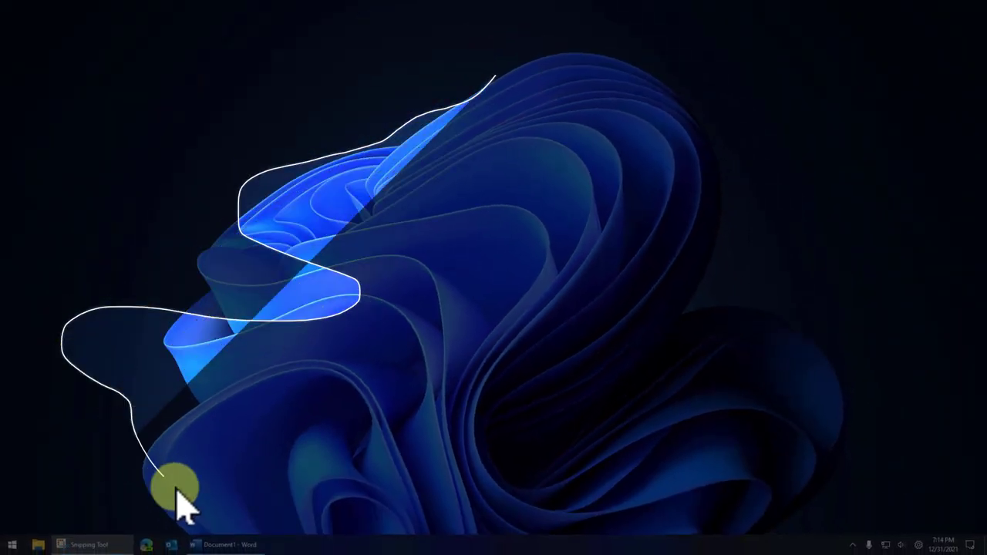
{"action": "mouse_move", "coordinate": [178, 491]}
{"action": "left_mouse_down"}
{"action": "mouse_move", "coordinate": [347, 544]}
{"action": "mouse_move", "coordinate": [563, 501]}
{"action": "mouse_move", "coordinate": [440, 374]}
{"action": "mouse_move", "coordinate": [797, 325]}
{"action": "mouse_move", "coordinate": [629, 196]}
{"action": "mouse_move", "coordinate": [828, 79]}
{"action": "mouse_move", "coordinate": [727, 39]}
{"action": "left_mouse_up"}
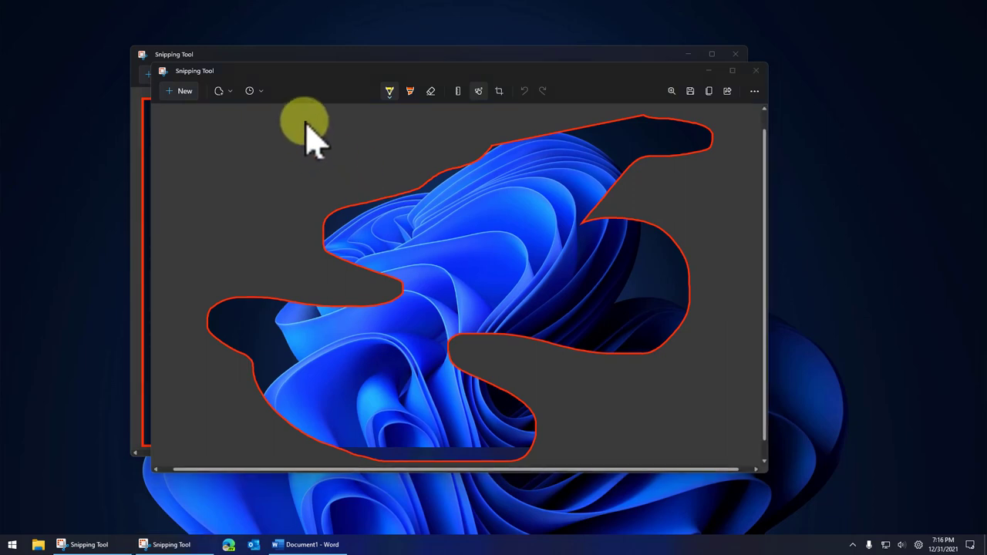
{"action": "left_click", "coordinate": [261, 91]}
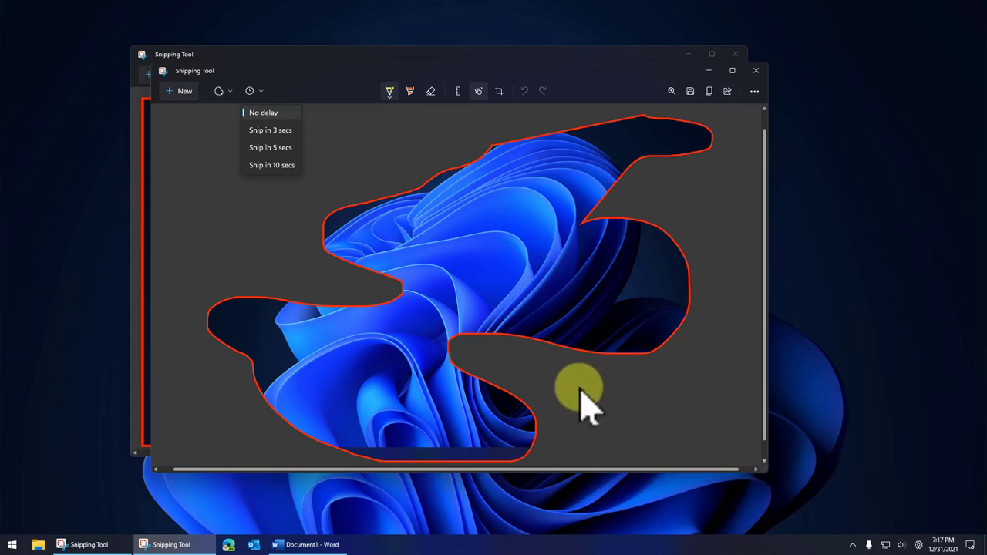
{"action": "left_click", "coordinate": [332, 92]}
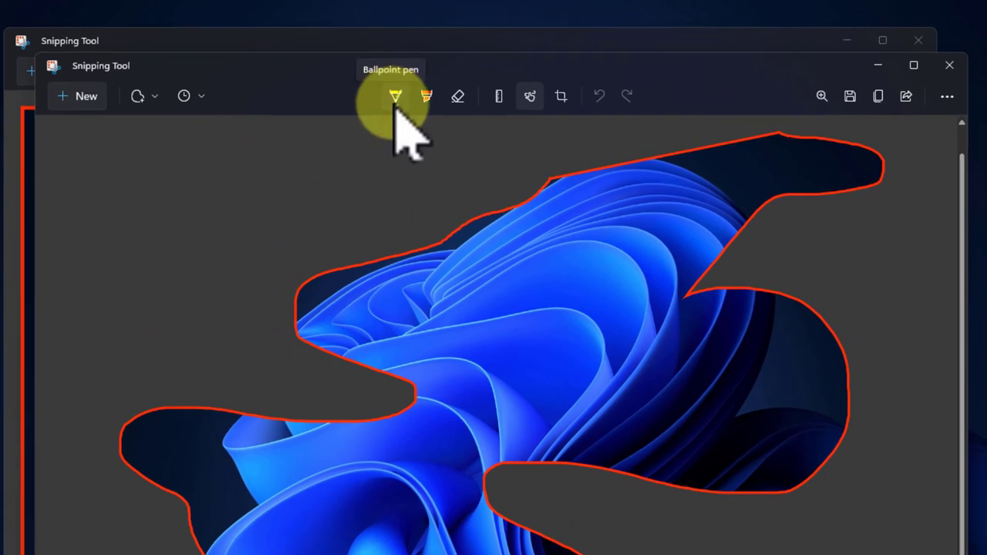
- Move the free-form snip window aside and set the ballpoint pen to amber with a thicker stroke
{"action": "left_click_drag", "start_coordinate": [460, 60], "coordinate": [642, 52]}
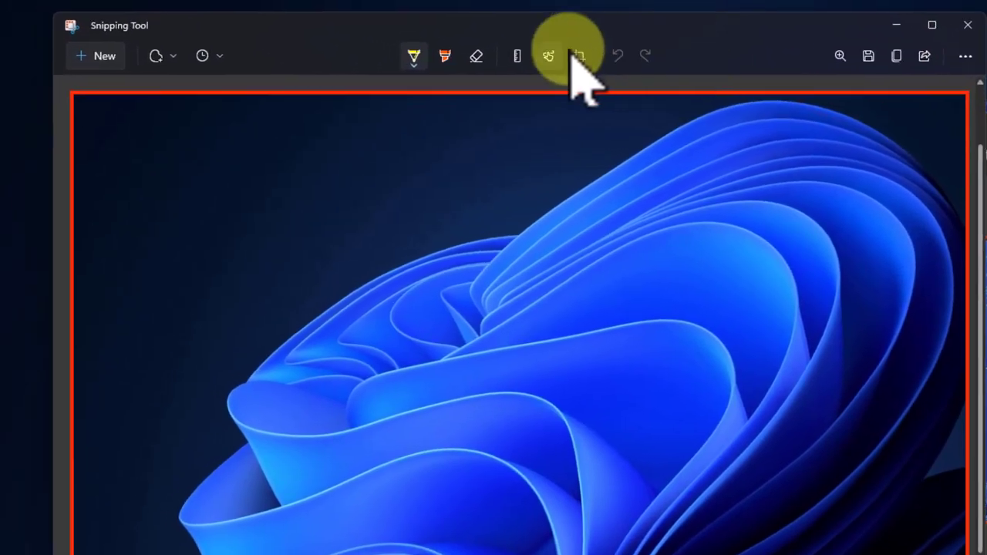
{"action": "left_click", "coordinate": [414, 66]}
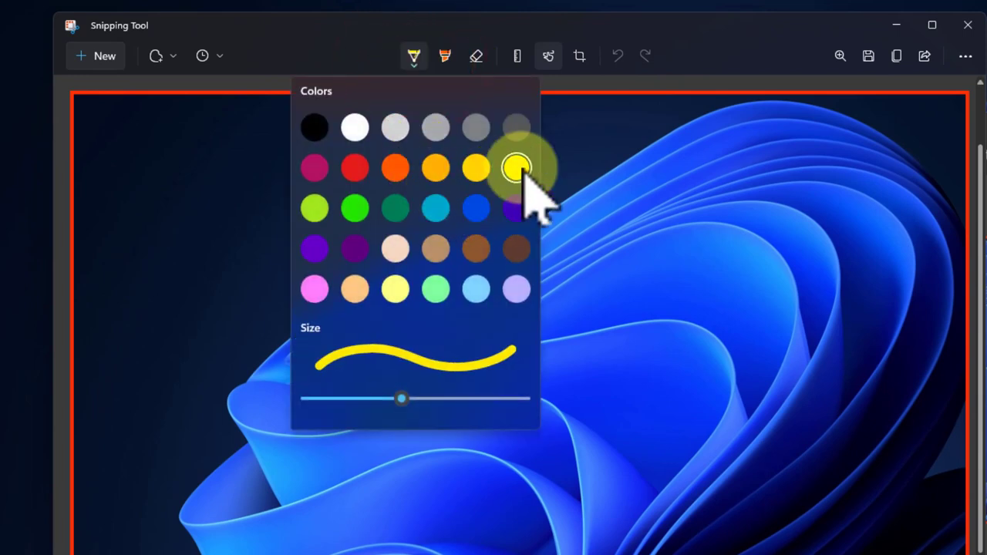
{"action": "left_click", "coordinate": [467, 170]}
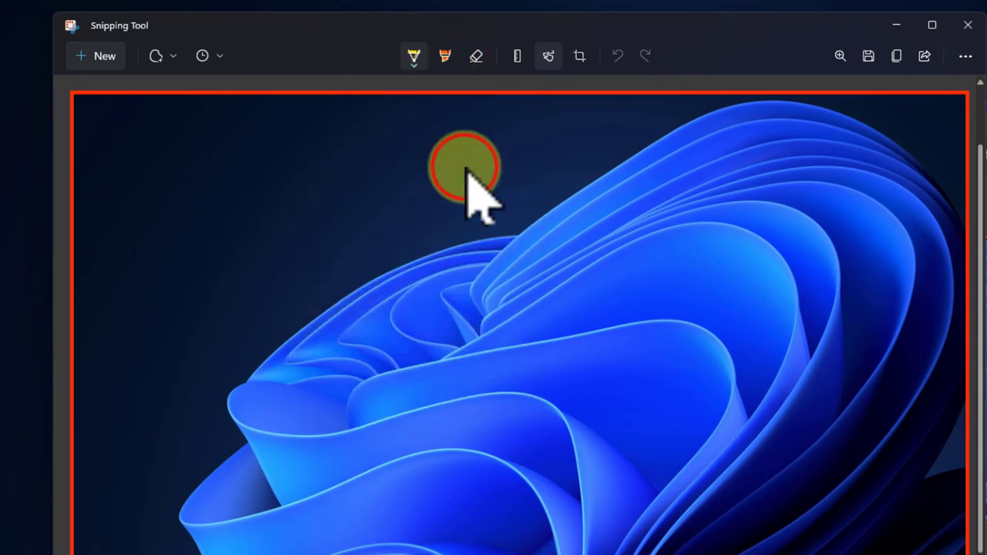
{"action": "left_click", "coordinate": [414, 60]}
{"action": "left_click_drag", "start_coordinate": [400, 398], "coordinate": [470, 398]}
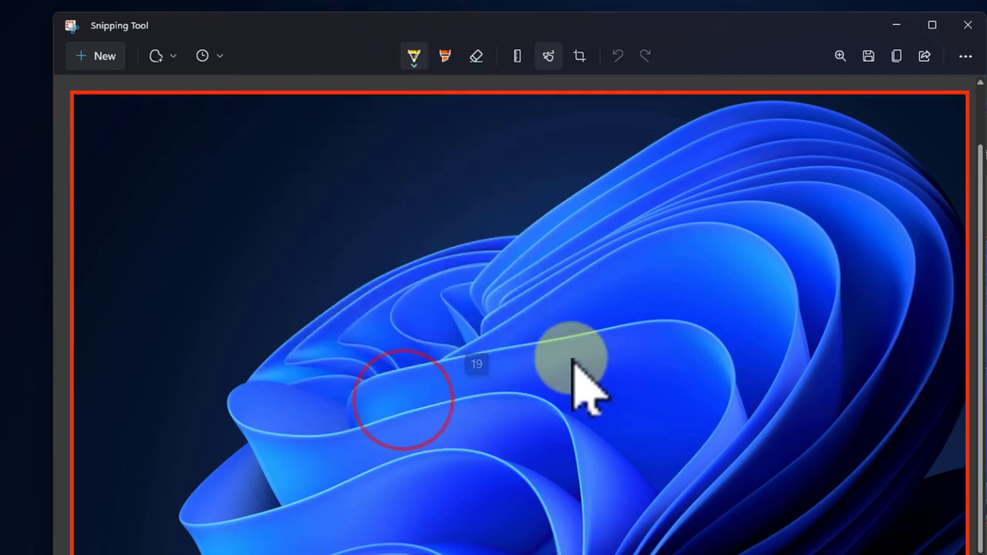
- Draw a test yellow dot and loop on the snip, then undo both marks
{"action": "left_click", "coordinate": [624, 297]}
{"action": "mouse_move", "coordinate": [650, 275]}
{"action": "left_mouse_down"}
{"action": "mouse_move", "coordinate": [260, 304]}
{"action": "mouse_move", "coordinate": [436, 488]}
{"action": "mouse_move", "coordinate": [418, 418]}
{"action": "mouse_move", "coordinate": [514, 534]}
{"action": "mouse_move", "coordinate": [590, 472]}
{"action": "mouse_move", "coordinate": [671, 379]}
{"action": "mouse_move", "coordinate": [590, 424]}
{"action": "left_mouse_up"}
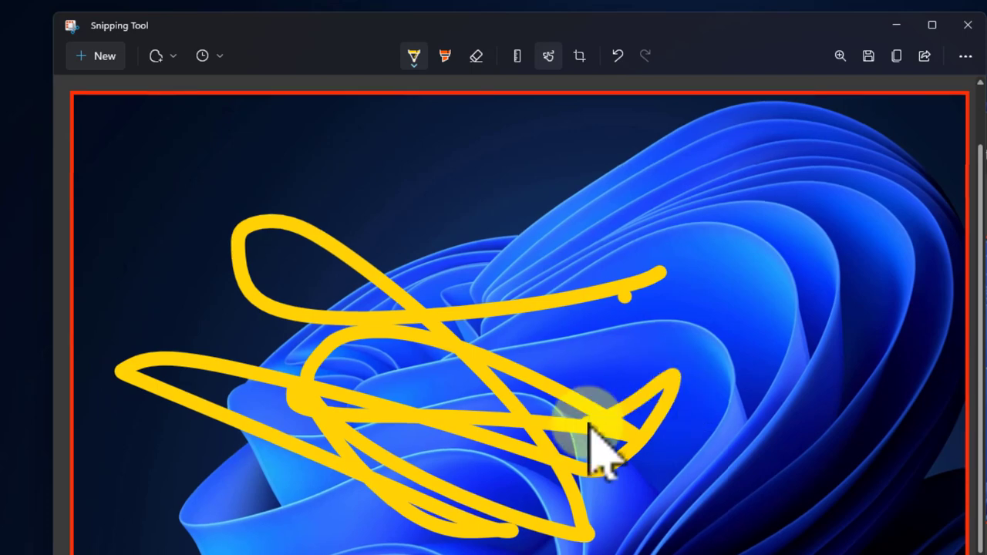
{"action": "left_click", "coordinate": [617, 55]}
{"action": "left_click", "coordinate": [618, 55]}
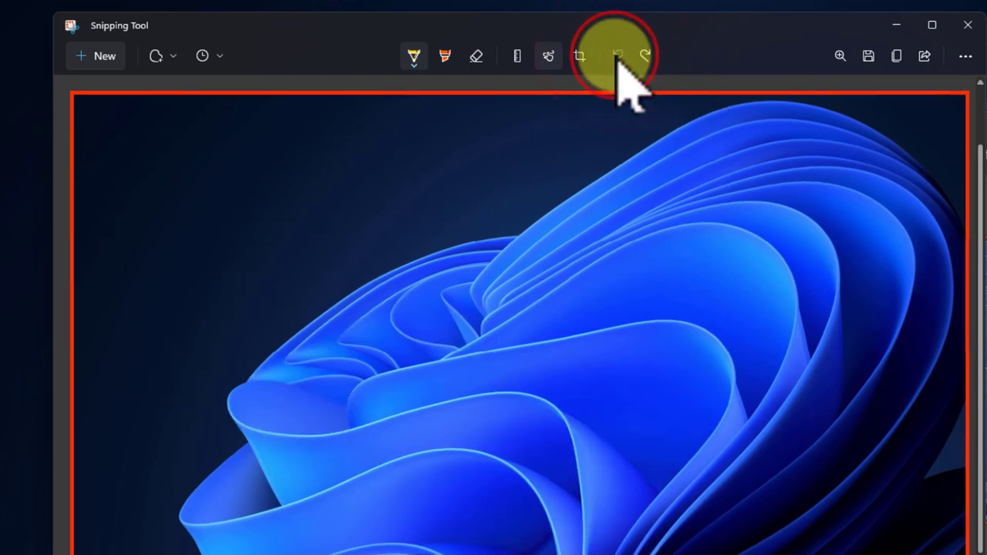
- Highlight two green bands across the upper swirl of the snip
{"action": "left_click", "coordinate": [445, 62]}
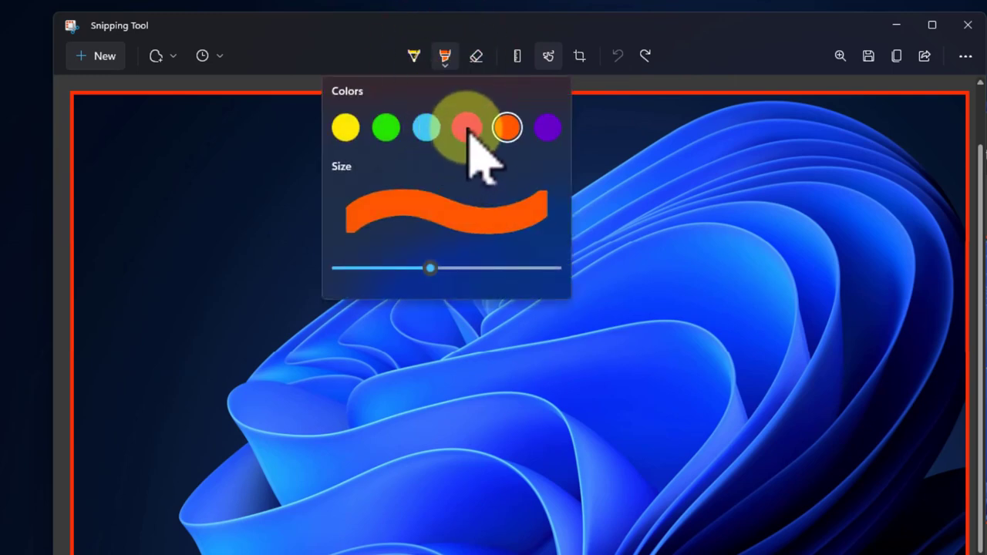
{"action": "left_click", "coordinate": [385, 128]}
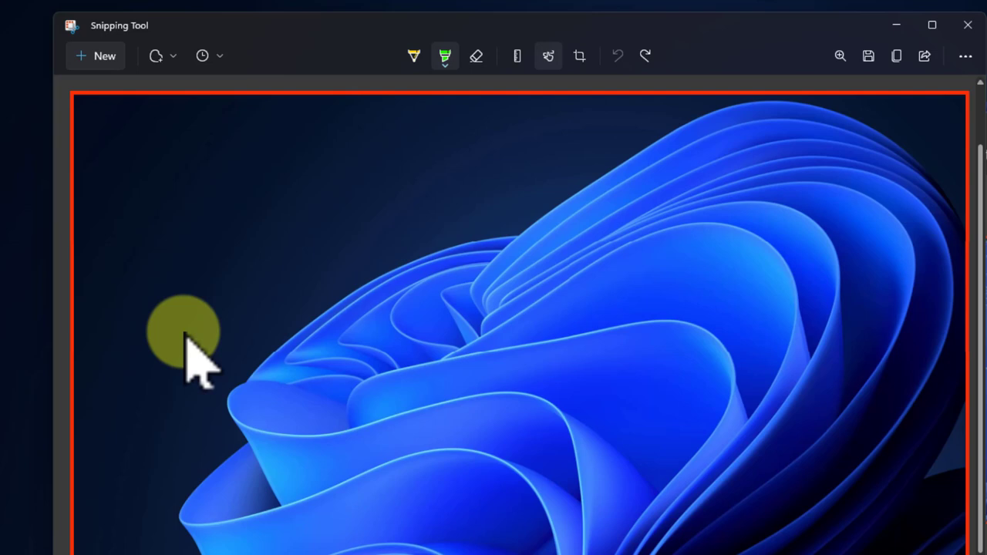
{"action": "mouse_move", "coordinate": [185, 335]}
{"action": "left_mouse_down"}
{"action": "mouse_move", "coordinate": [676, 308]}
{"action": "mouse_move", "coordinate": [691, 299]}
{"action": "left_mouse_up"}
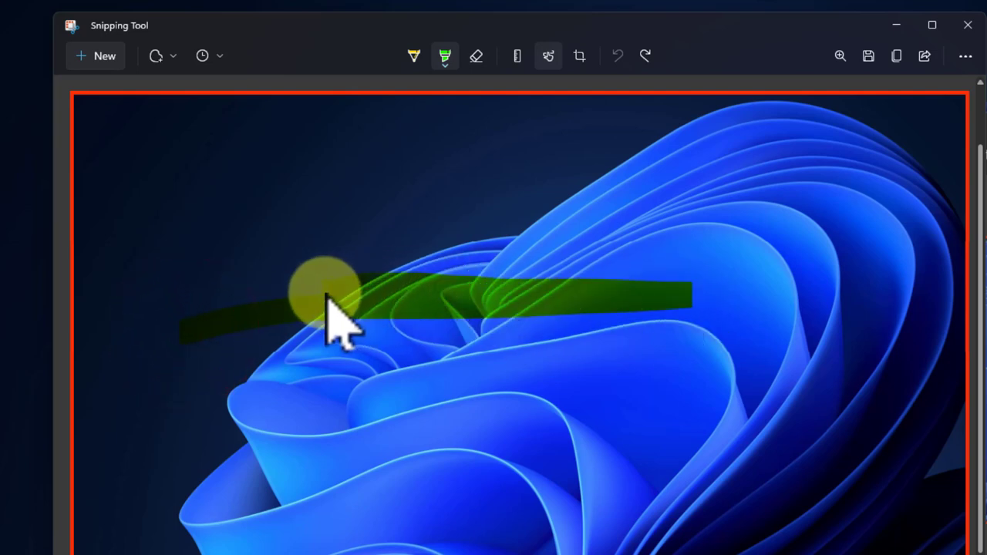
{"action": "mouse_move", "coordinate": [325, 297]}
{"action": "left_mouse_down"}
{"action": "mouse_move", "coordinate": [683, 292]}
{"action": "mouse_move", "coordinate": [546, 286]}
{"action": "mouse_move", "coordinate": [357, 254]}
{"action": "mouse_move", "coordinate": [687, 282]}
{"action": "left_mouse_up"}
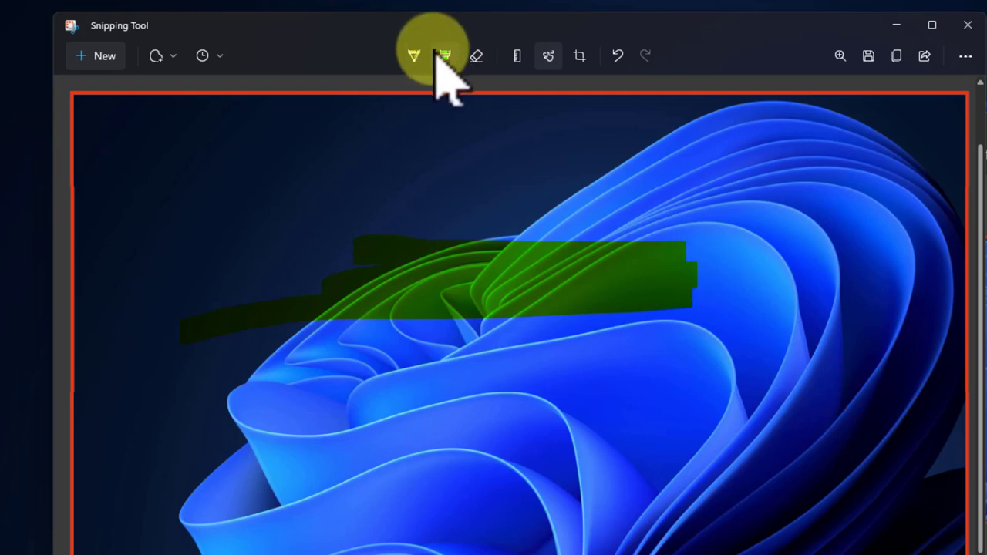
- Use the Eraser's Erase all ink option to remove the green highlighting
{"action": "left_click", "coordinate": [476, 56]}
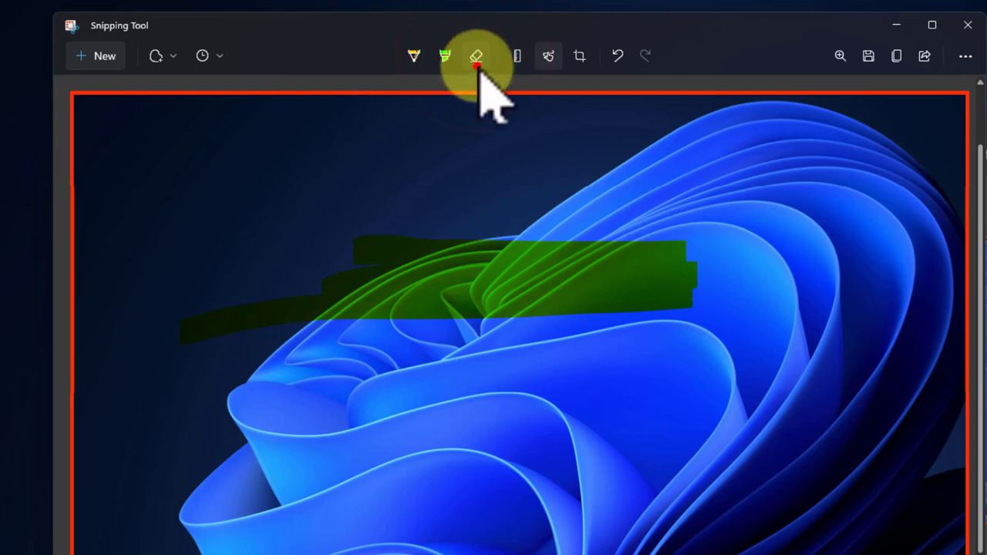
{"action": "left_click", "coordinate": [478, 62]}
{"action": "left_click", "coordinate": [479, 98]}
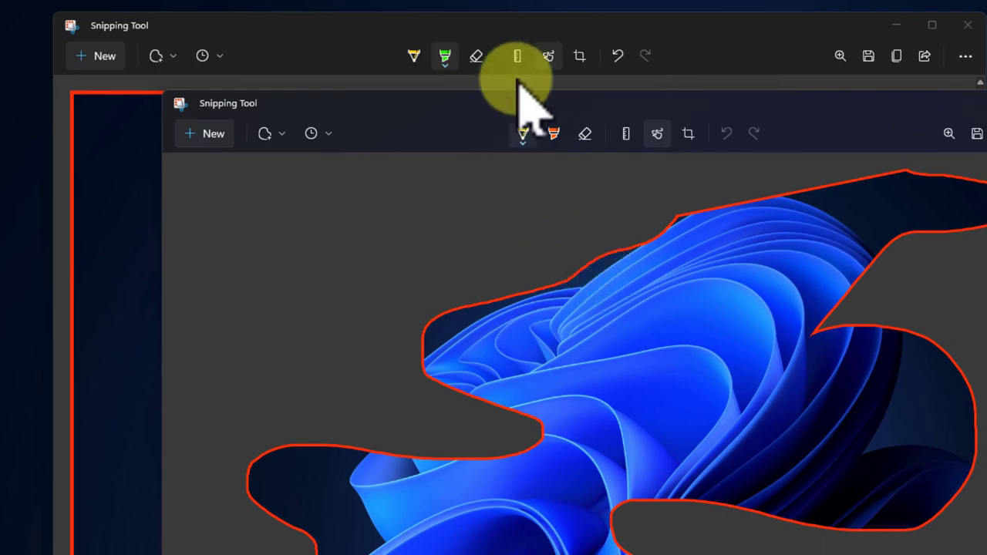
- Lay a ruler across the free-form snip and set the pen to light orange
{"action": "left_click", "coordinate": [625, 133]}
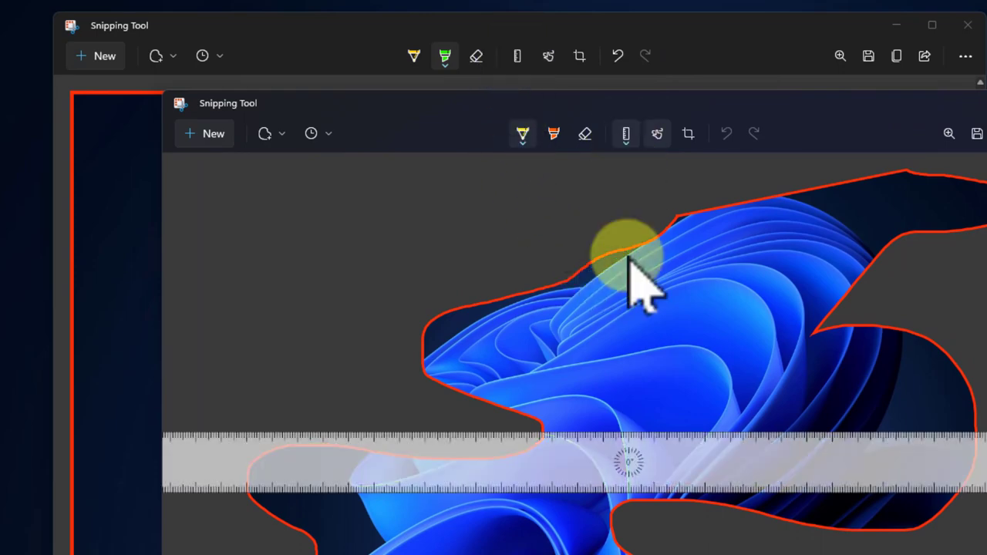
{"action": "mouse_move", "coordinate": [645, 470]}
{"action": "left_mouse_down"}
{"action": "mouse_move", "coordinate": [655, 282]}
{"action": "mouse_move", "coordinate": [676, 423]}
{"action": "mouse_move", "coordinate": [663, 461]}
{"action": "left_mouse_up"}
{"action": "left_click", "coordinate": [522, 133]}
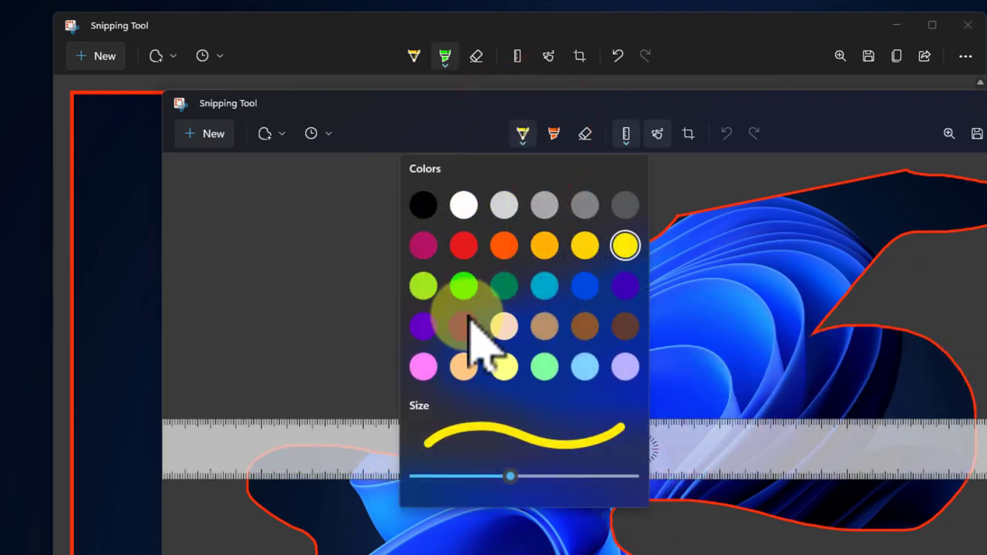
{"action": "left_click", "coordinate": [468, 386]}
- Draw orange freehand strokes near the bottom and straight lines along both ruler edges
{"action": "left_click_drag", "start_coordinate": [361, 549], "coordinate": [370, 500]}
{"action": "left_click_drag", "start_coordinate": [593, 552], "coordinate": [363, 507]}
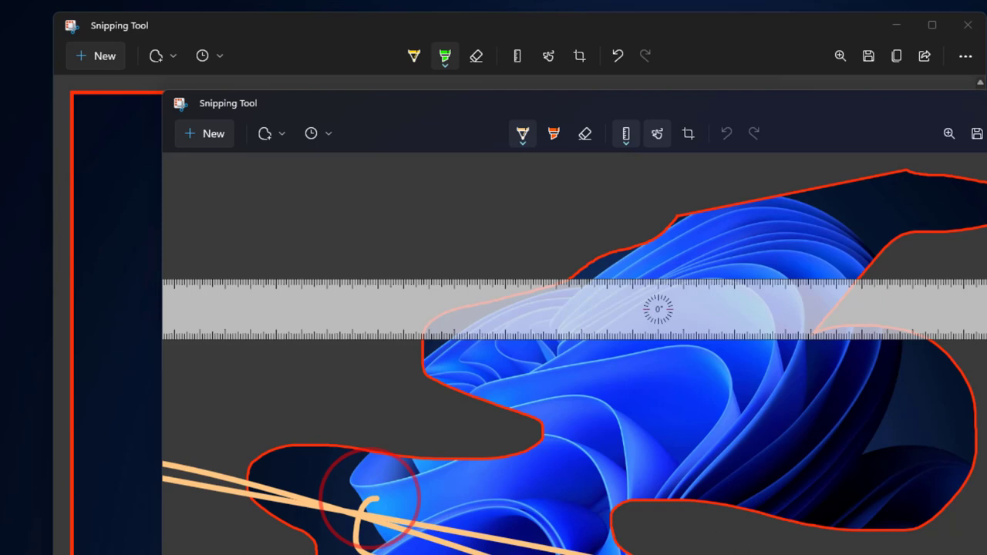
{"action": "left_click_drag", "start_coordinate": [767, 551], "coordinate": [771, 547]}
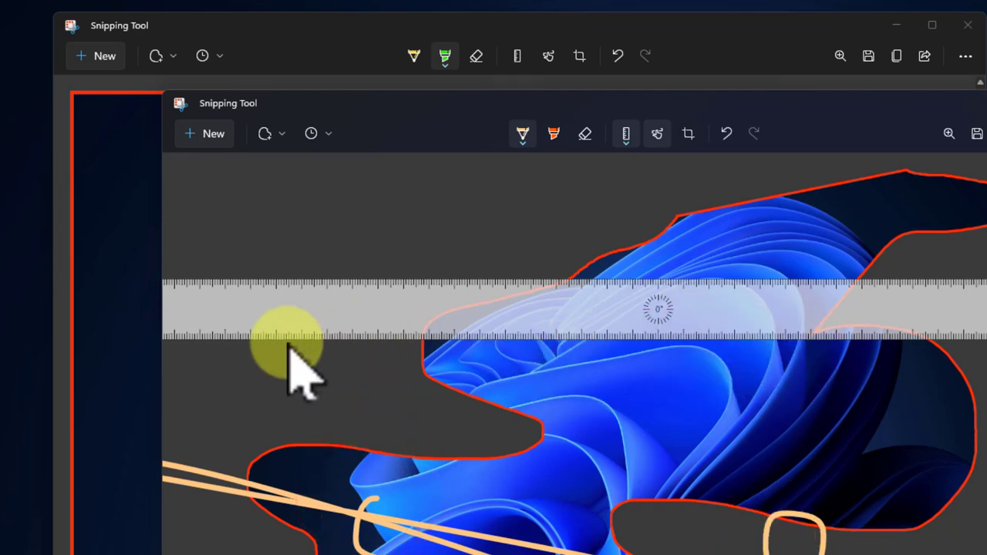
{"action": "mouse_move", "coordinate": [286, 341]}
{"action": "left_mouse_down"}
{"action": "mouse_move", "coordinate": [610, 381]}
{"action": "mouse_move", "coordinate": [939, 391]}
{"action": "left_mouse_up"}
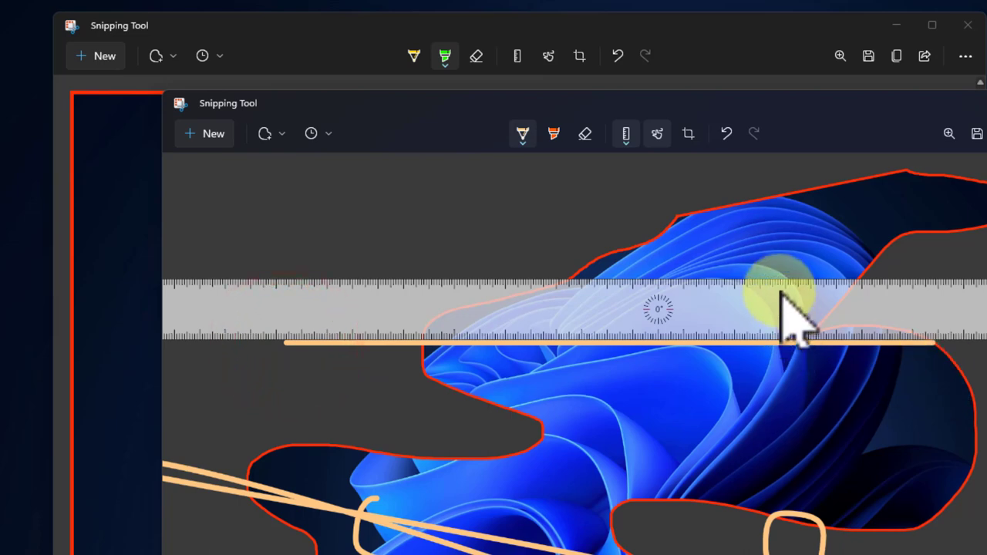
{"action": "left_click_drag", "start_coordinate": [792, 276], "coordinate": [983, 276]}
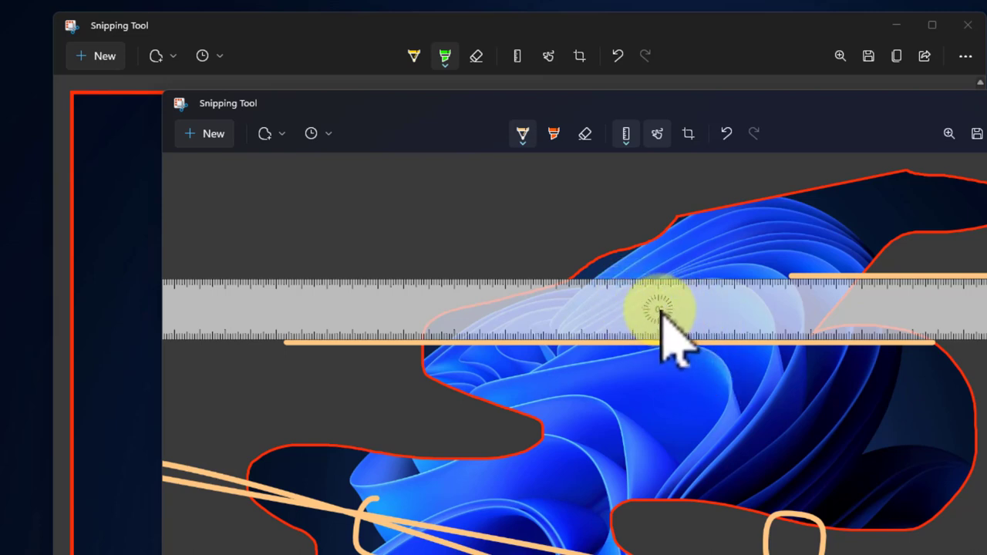
- Tilt the ruler with the scroll wheel and draw more orange lines, including one at 35°
{"action": "scroll", "coordinate": [657, 312], "scroll_direction": "up", "scroll_amount": 3}
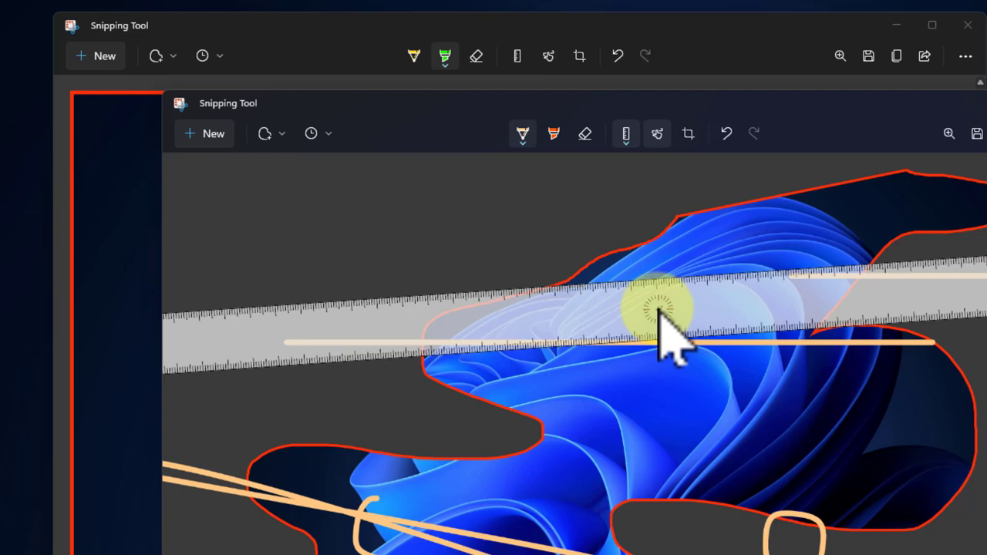
{"action": "scroll", "coordinate": [657, 312], "scroll_direction": "down", "scroll_amount": 10}
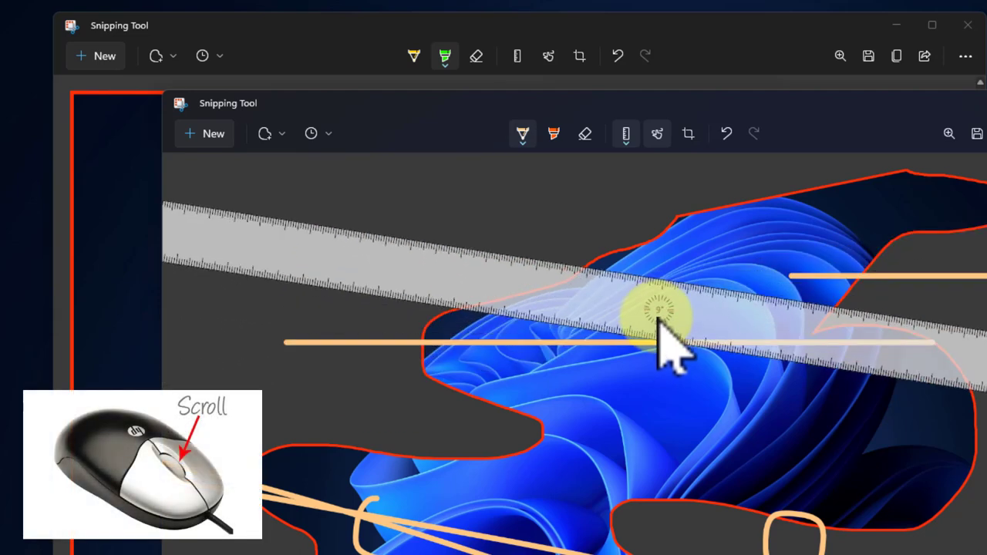
{"action": "left_click_drag", "start_coordinate": [728, 303], "coordinate": [965, 402]}
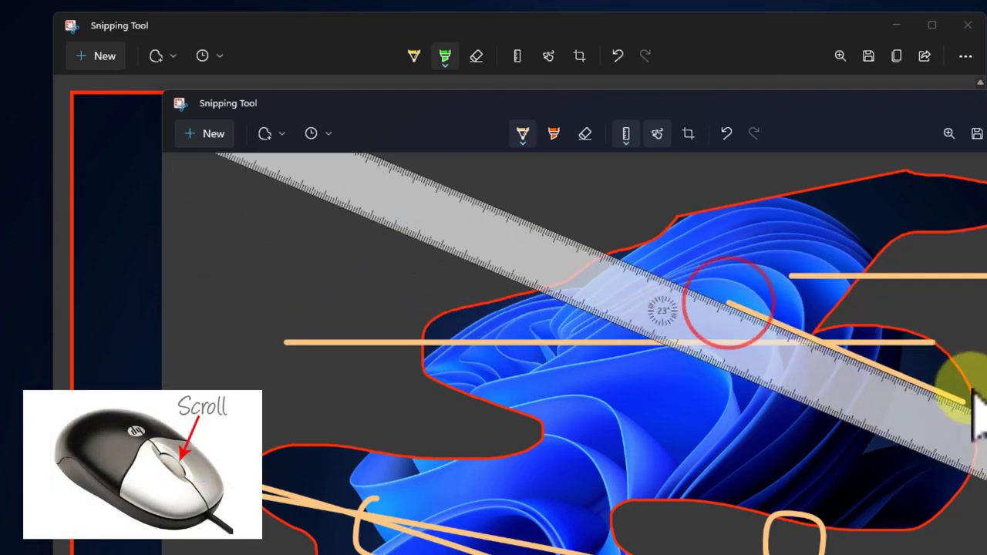
{"action": "mouse_move", "coordinate": [877, 529]}
{"action": "left_mouse_down"}
{"action": "mouse_move", "coordinate": [430, 379]}
{"action": "mouse_move", "coordinate": [716, 553]}
{"action": "left_mouse_up"}
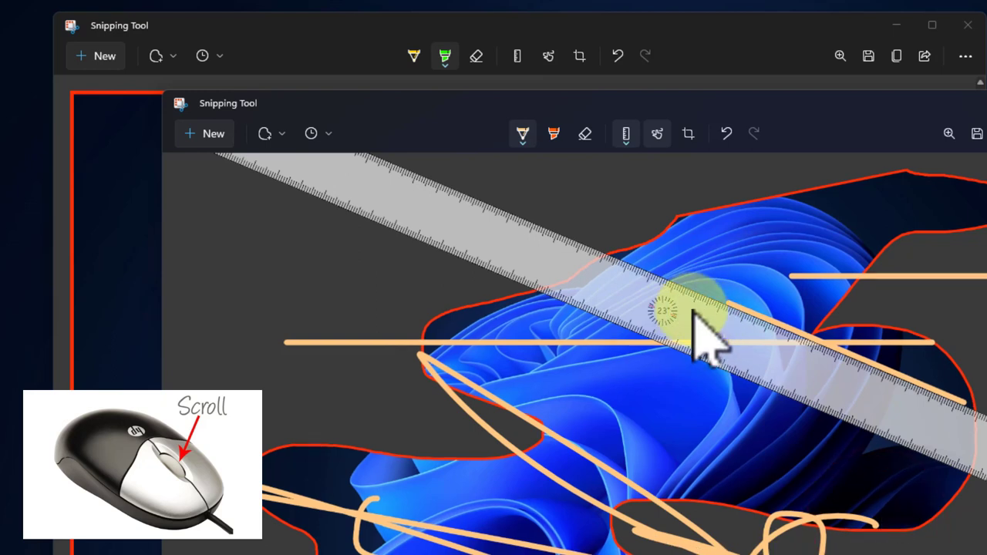
{"action": "scroll", "coordinate": [685, 310], "scroll_direction": "down", "scroll_amount": 6}
{"action": "scroll", "coordinate": [693, 331], "scroll_direction": "down", "scroll_amount": 6}
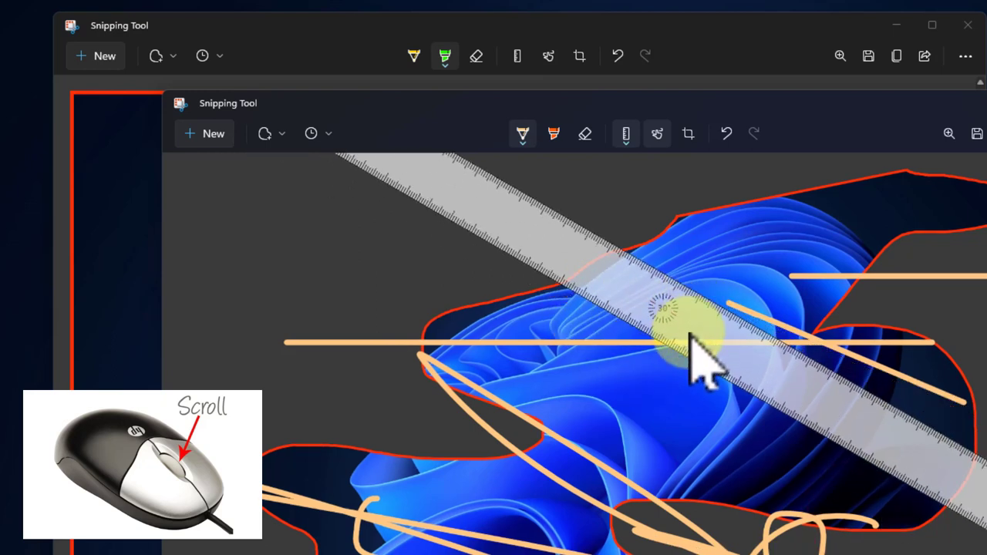
{"action": "left_click_drag", "start_coordinate": [737, 412], "coordinate": [859, 481]}
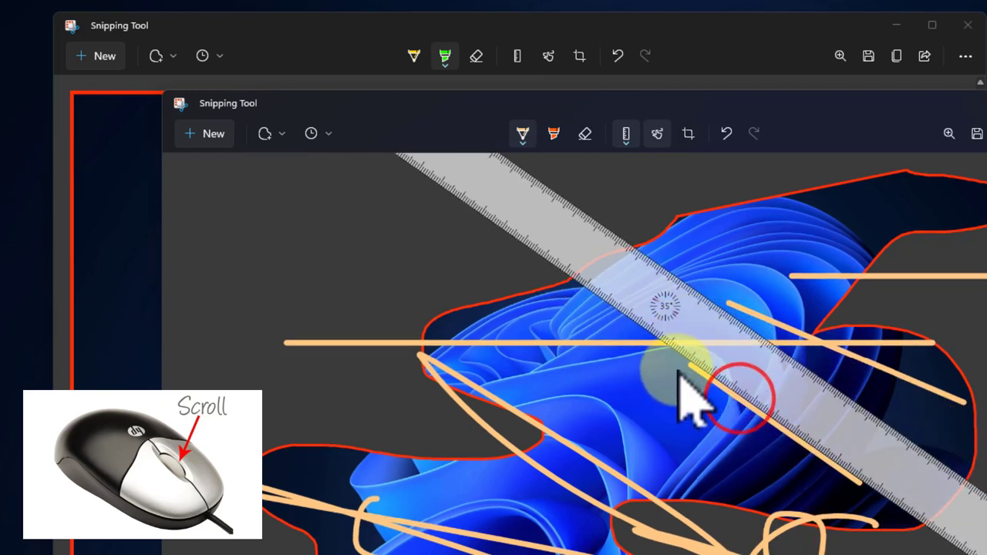
- Rotate the ruler further and reposition it lower on the image, ending at 13°
{"action": "scroll", "coordinate": [636, 293], "scroll_direction": "down", "scroll_amount": 8}
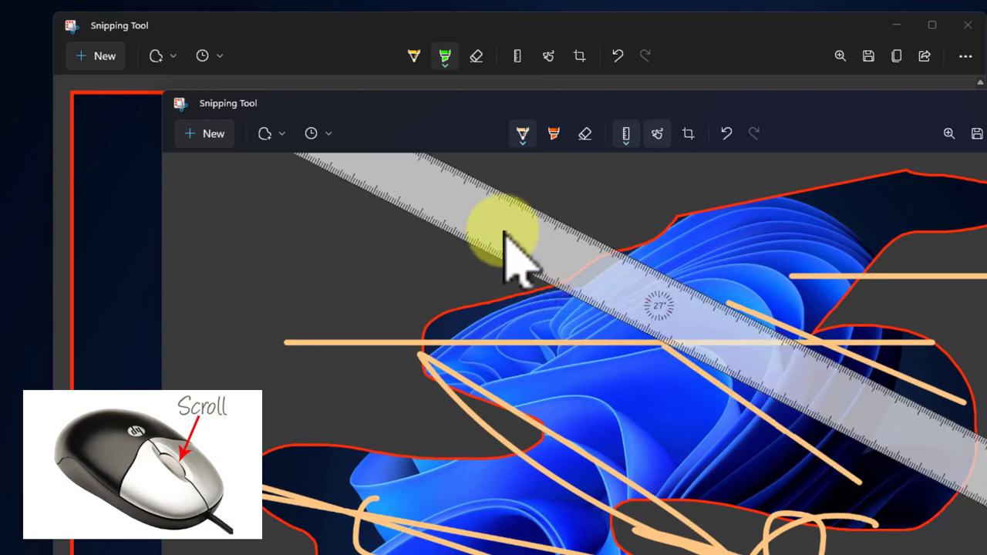
{"action": "left_click_drag", "start_coordinate": [504, 227], "coordinate": [505, 440]}
{"action": "scroll", "coordinate": [341, 360], "scroll_direction": "up", "scroll_amount": 12}
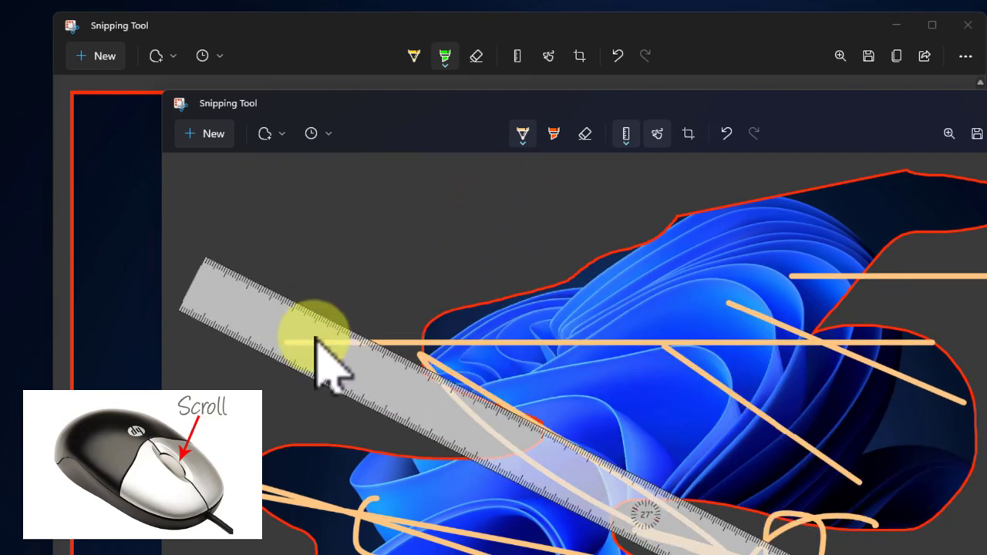
{"action": "left_click_drag", "start_coordinate": [322, 352], "coordinate": [313, 341]}
{"action": "scroll", "coordinate": [313, 342], "scroll_direction": "up", "scroll_amount": 7}
{"action": "scroll", "coordinate": [300, 318], "scroll_direction": "up", "scroll_amount": 20}
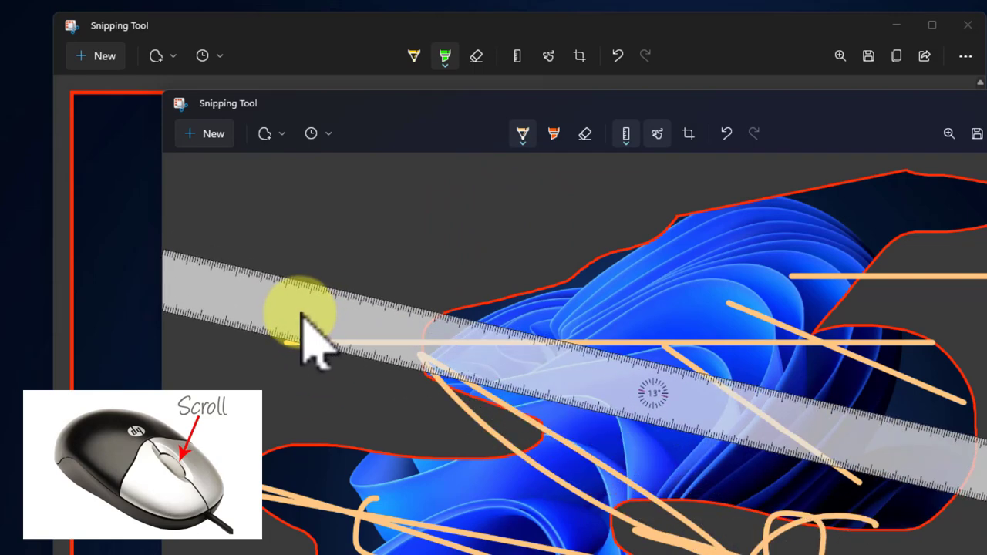
{"action": "left_click_drag", "start_coordinate": [342, 297], "coordinate": [359, 401]}
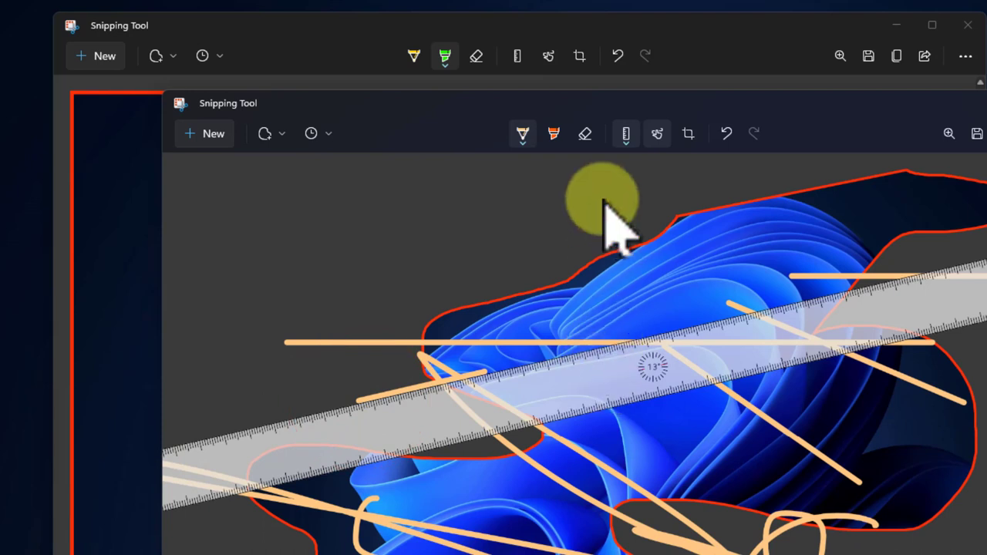
- Undo the last strokes and erase all the orange ink
{"action": "left_click", "coordinate": [726, 134]}
{"action": "left_click", "coordinate": [584, 133]}
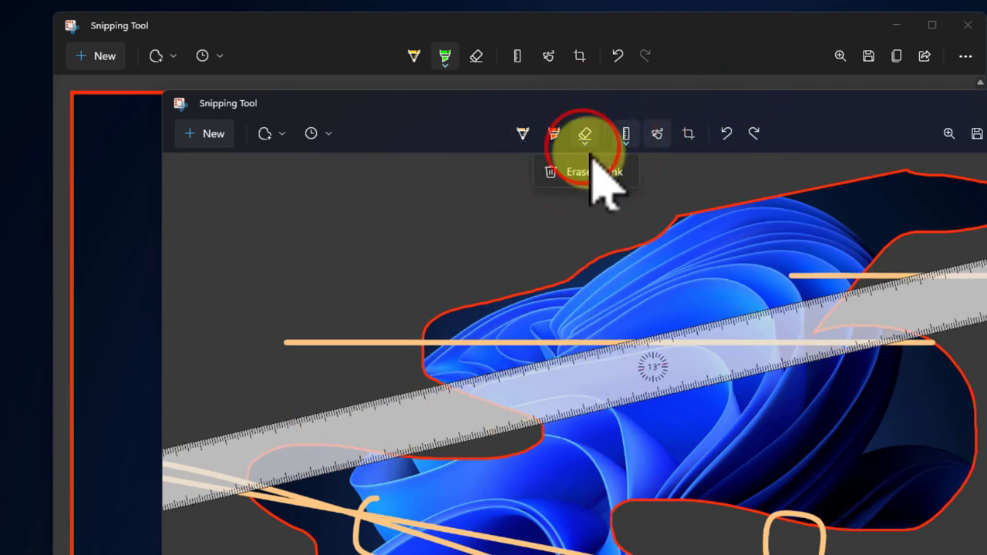
{"action": "left_click", "coordinate": [597, 174]}
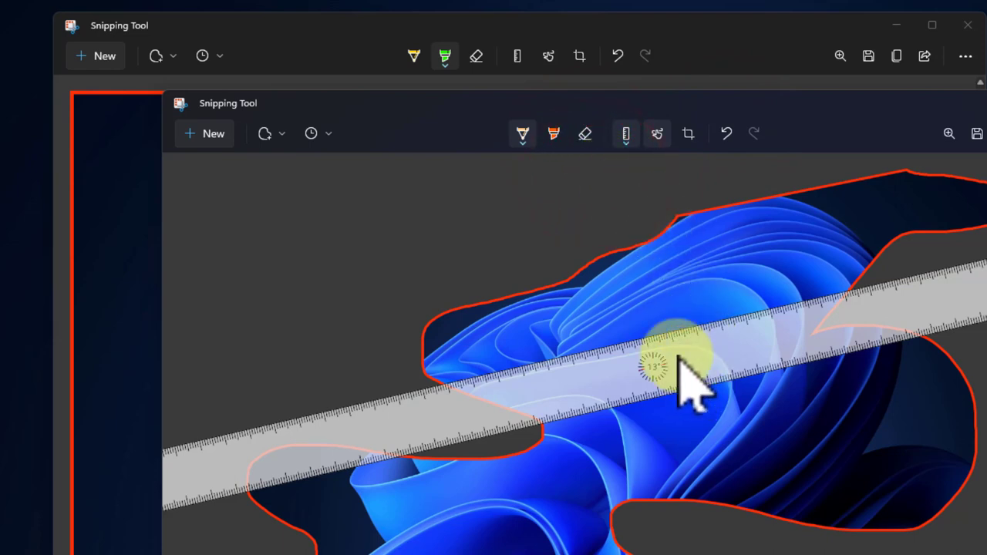
- Replace the ruler with a protractor and measure a 201° angle on it
{"action": "left_click", "coordinate": [625, 134]}
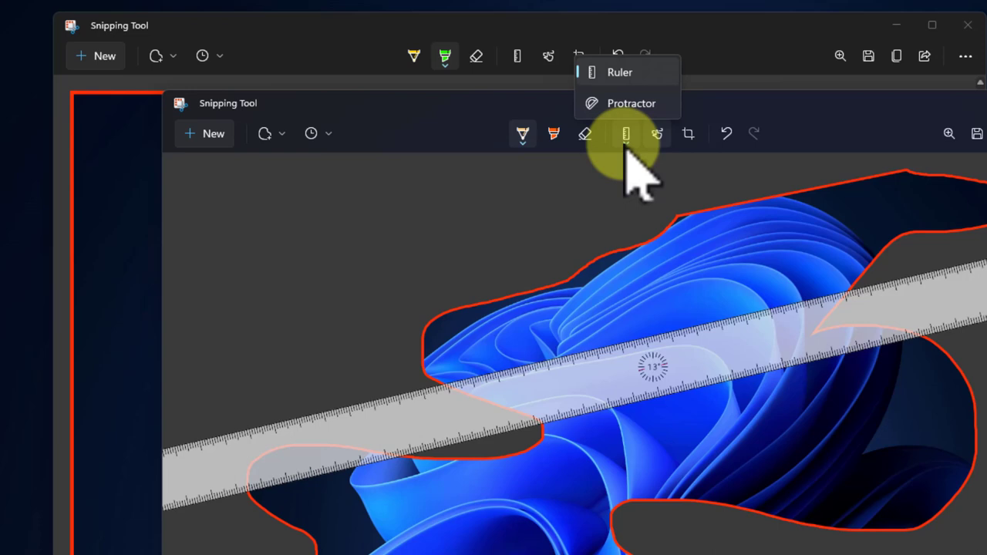
{"action": "left_click", "coordinate": [606, 71]}
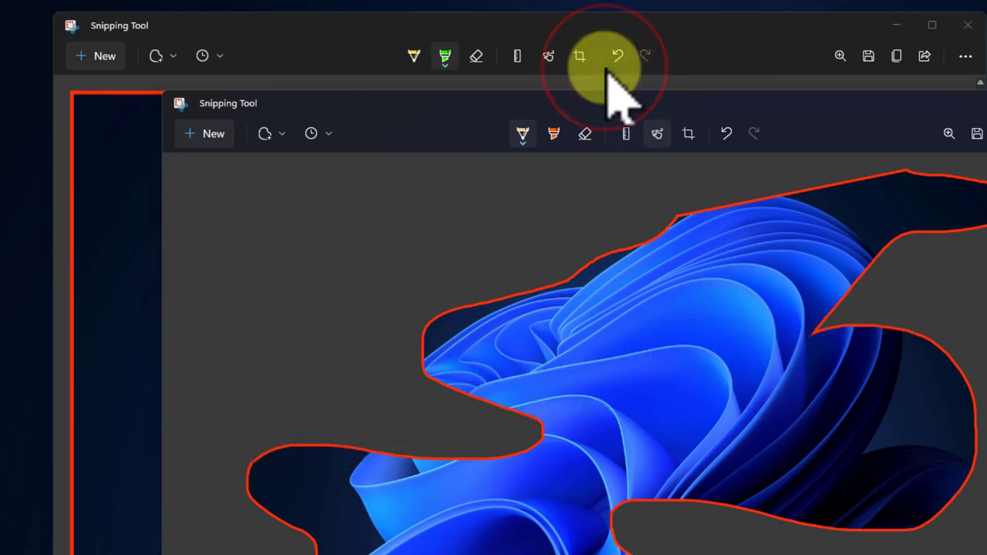
{"action": "left_click", "coordinate": [627, 135]}
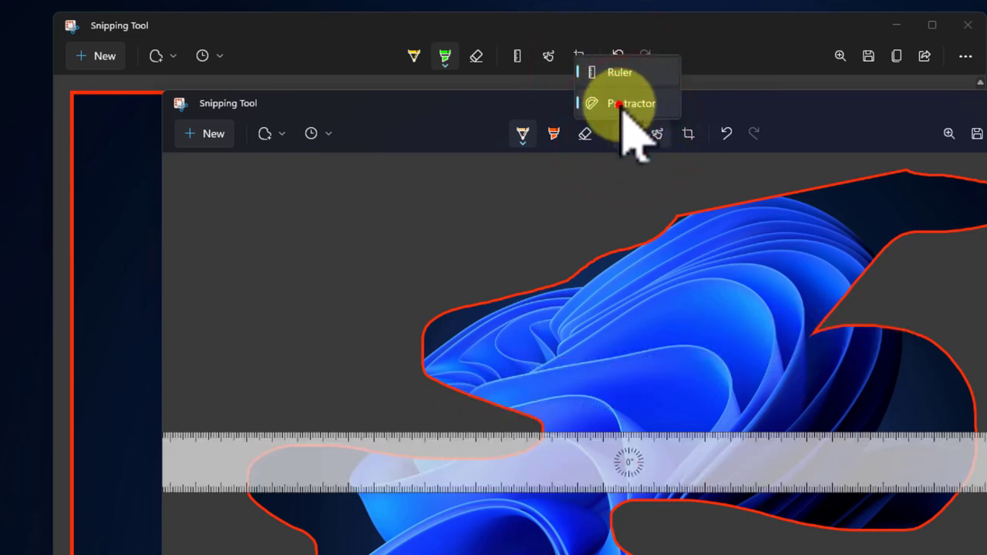
{"action": "left_click", "coordinate": [619, 103]}
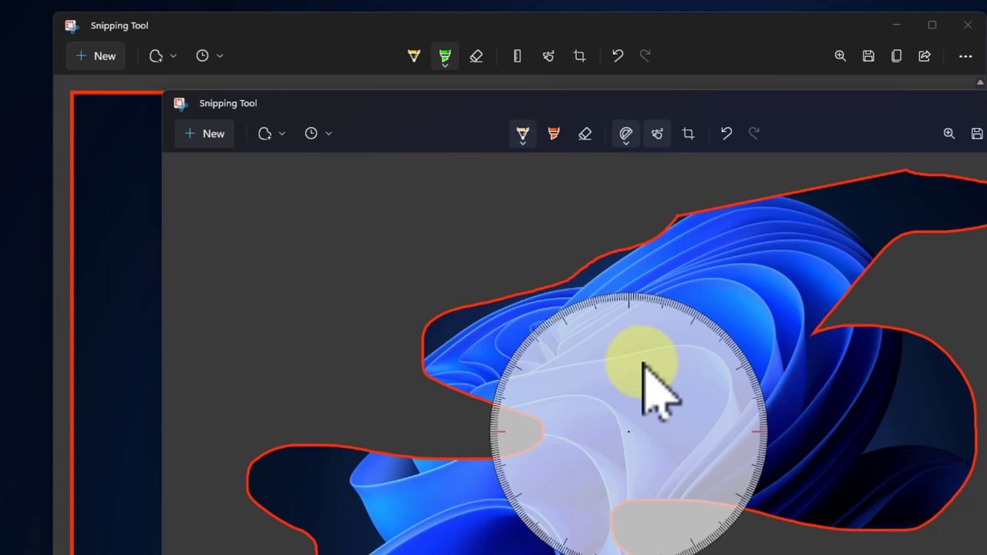
{"action": "mouse_move", "coordinate": [511, 346]}
{"action": "left_mouse_down"}
{"action": "mouse_move", "coordinate": [543, 547]}
{"action": "mouse_move", "coordinate": [778, 497]}
{"action": "left_mouse_up"}
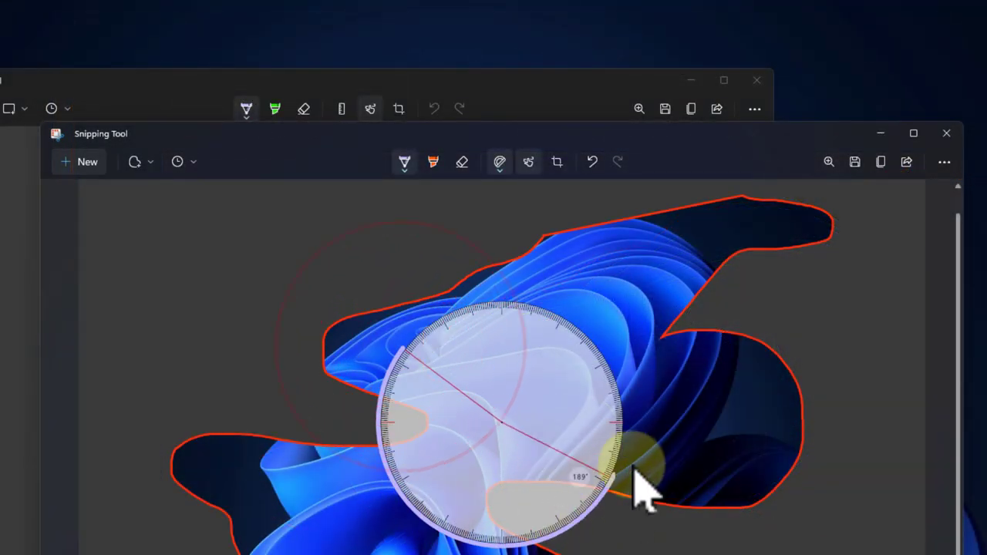
- Set the pen to yellow and trace an arc along the protractor's rim
{"action": "left_click", "coordinate": [404, 160]}
{"action": "left_click", "coordinate": [455, 263]}
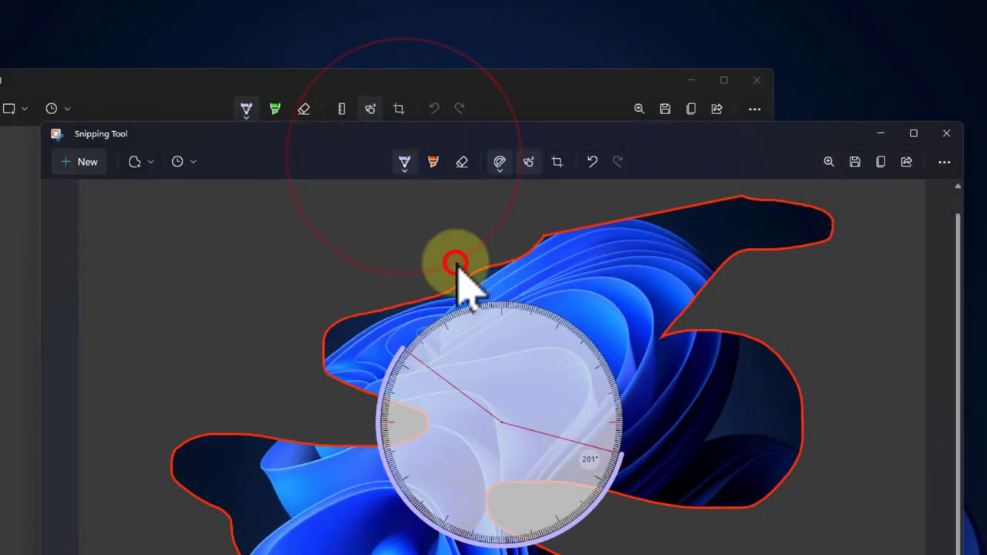
{"action": "mouse_move", "coordinate": [480, 303]}
{"action": "left_mouse_down"}
{"action": "mouse_move", "coordinate": [568, 326]}
{"action": "mouse_move", "coordinate": [614, 399]}
{"action": "mouse_move", "coordinate": [622, 396]}
{"action": "left_mouse_up"}
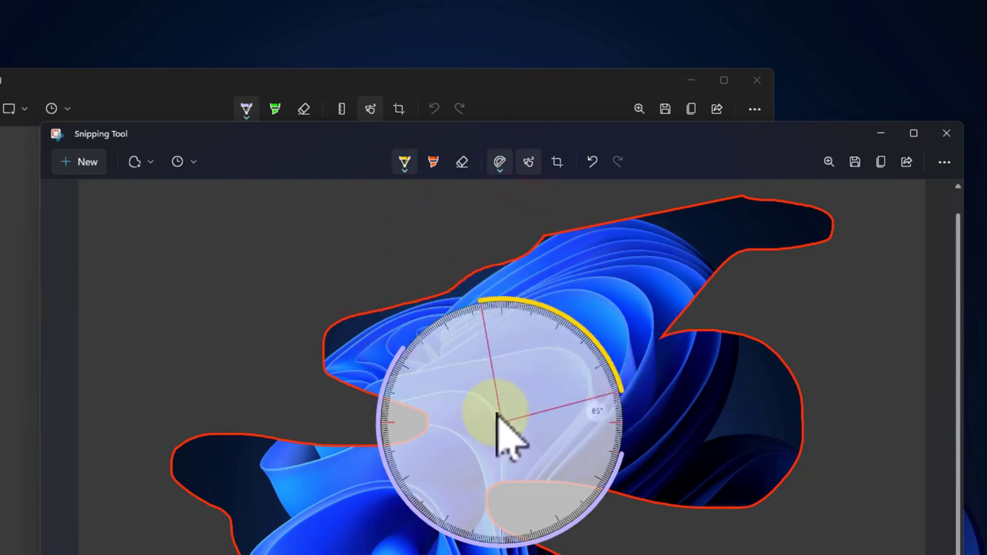
- Move the protractor right, shrink it, and trace another yellow arc around it
{"action": "mouse_move", "coordinate": [524, 422]}
{"action": "left_mouse_down"}
{"action": "mouse_move", "coordinate": [522, 452]}
{"action": "mouse_move", "coordinate": [670, 397]}
{"action": "mouse_move", "coordinate": [701, 444]}
{"action": "mouse_move", "coordinate": [753, 457]}
{"action": "mouse_move", "coordinate": [756, 467]}
{"action": "left_mouse_up"}
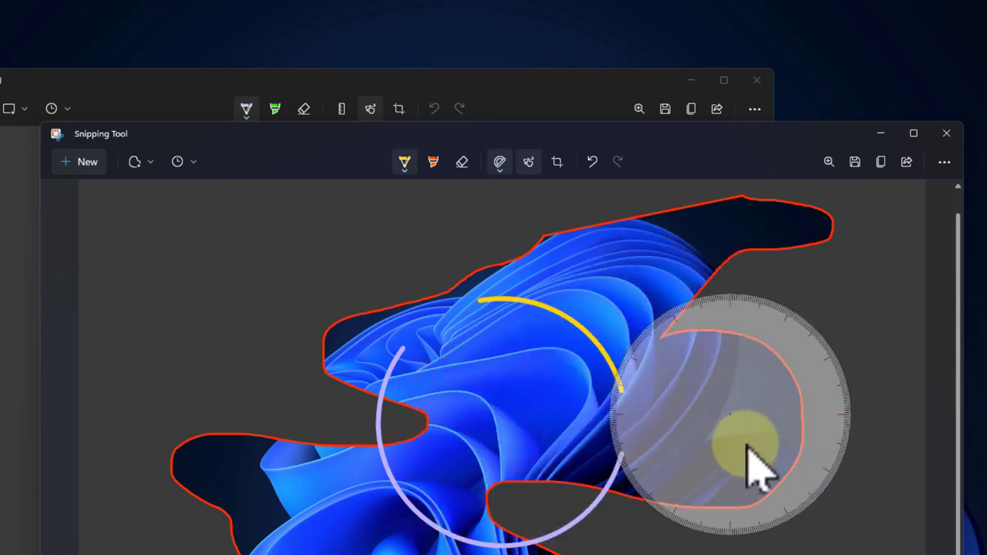
{"action": "scroll", "coordinate": [772, 411], "scroll_direction": "down", "scroll_amount": 5}
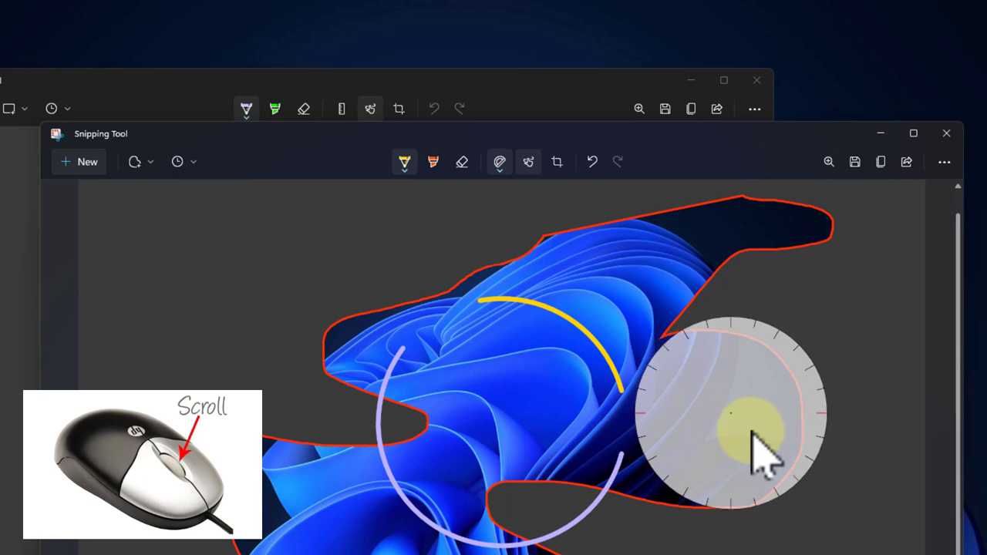
{"action": "scroll", "coordinate": [759, 460], "scroll_direction": "down", "scroll_amount": 2}
{"action": "scroll", "coordinate": [738, 449], "scroll_direction": "down", "scroll_amount": 1}
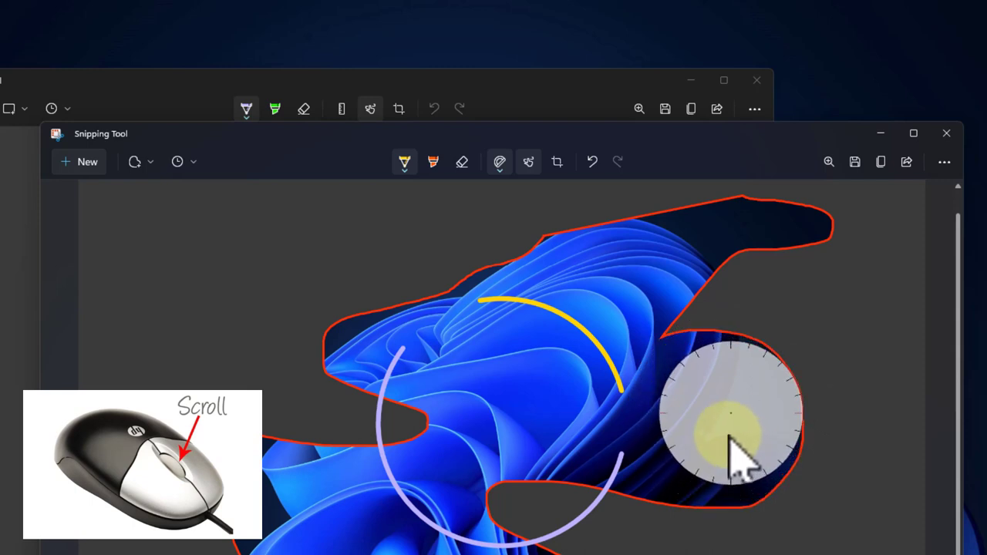
{"action": "left_click_drag", "start_coordinate": [734, 452], "coordinate": [711, 453]}
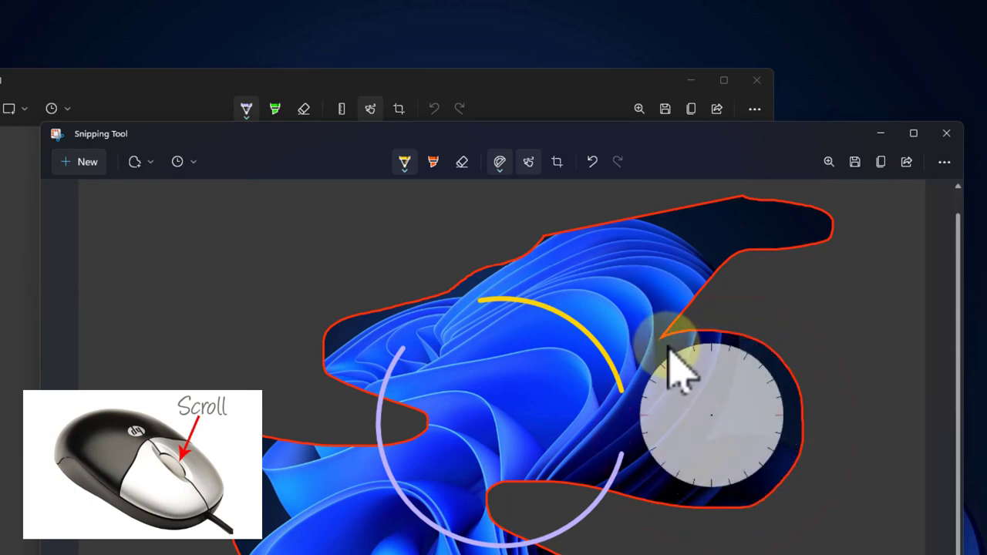
{"action": "mouse_move", "coordinate": [676, 353]}
{"action": "left_mouse_down"}
{"action": "mouse_move", "coordinate": [705, 352]}
{"action": "mouse_move", "coordinate": [782, 418]}
{"action": "mouse_move", "coordinate": [729, 489]}
{"action": "mouse_move", "coordinate": [685, 487]}
{"action": "left_mouse_up"}
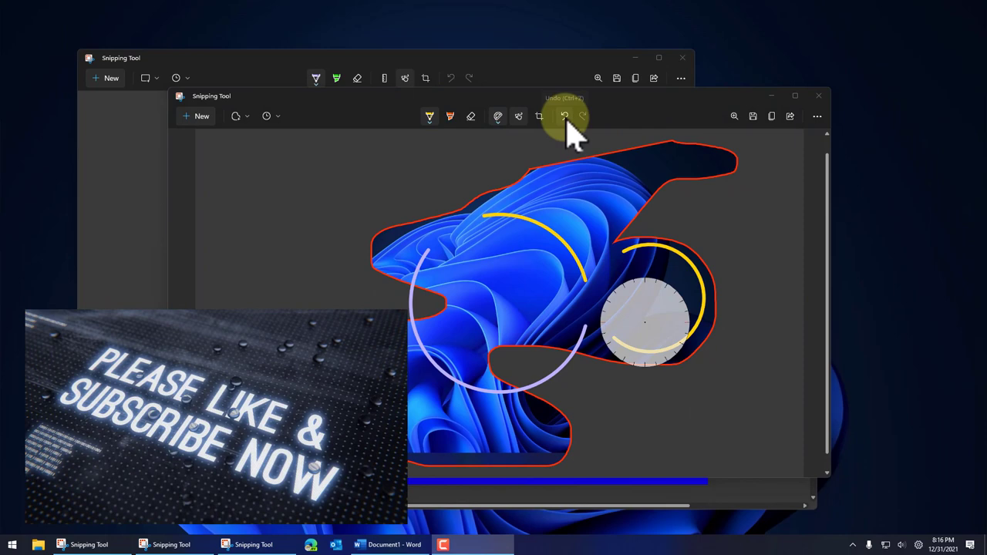
- Bring the red-bordered wallpaper snip forward and crop it by pulling both corners inward
{"action": "left_click", "coordinate": [498, 117]}
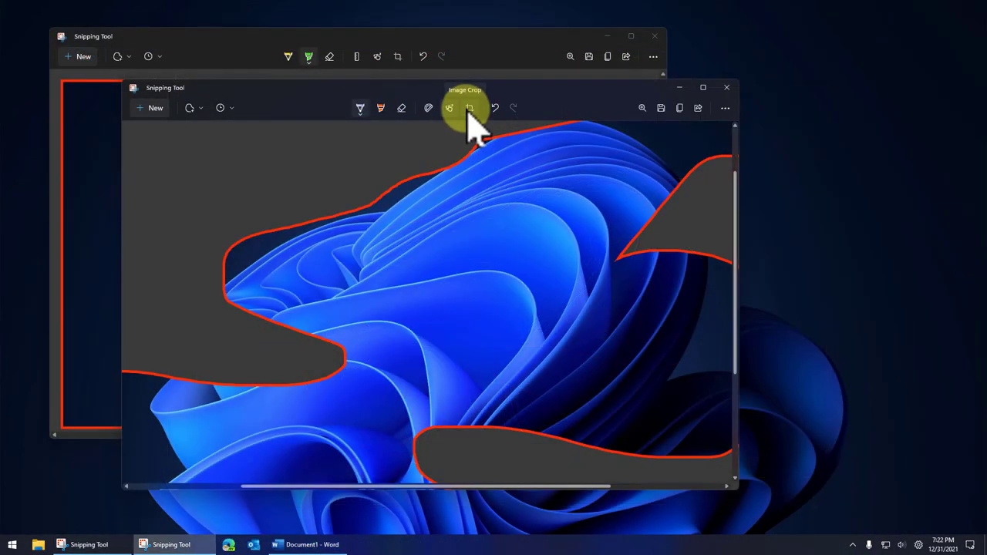
{"action": "left_click", "coordinate": [475, 42]}
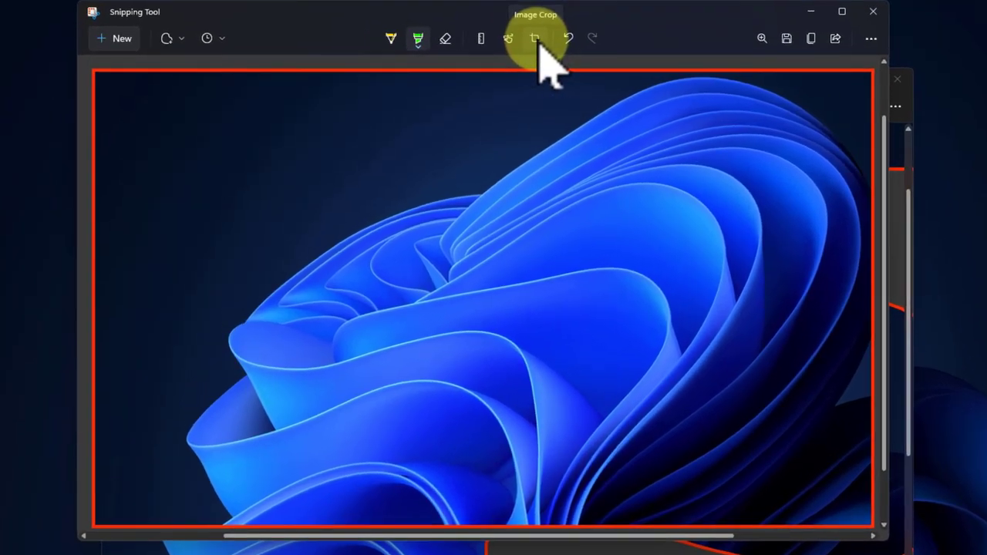
{"action": "left_click", "coordinate": [535, 39]}
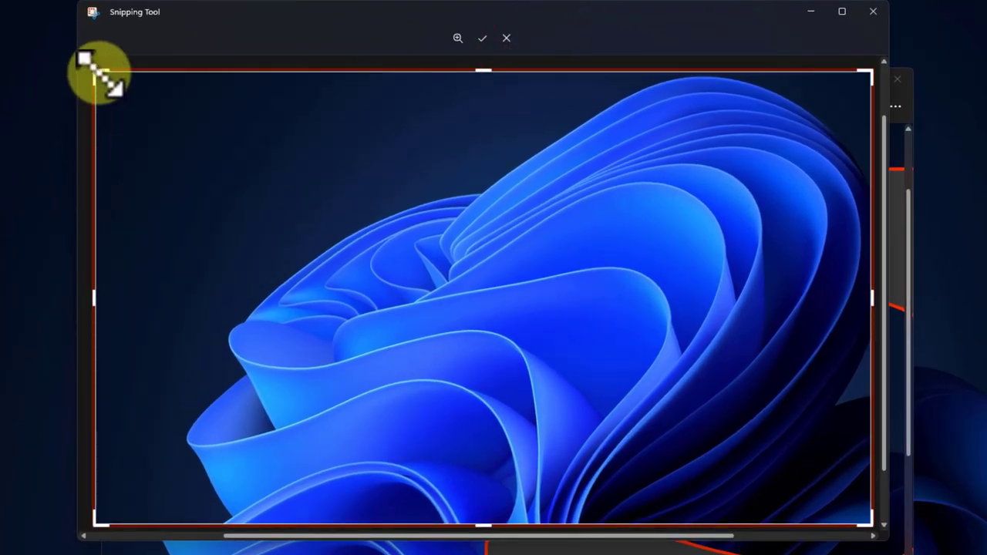
{"action": "mouse_move", "coordinate": [99, 73]}
{"action": "left_mouse_down"}
{"action": "mouse_move", "coordinate": [269, 181]}
{"action": "mouse_move", "coordinate": [403, 247]}
{"action": "mouse_move", "coordinate": [274, 128]}
{"action": "mouse_move", "coordinate": [110, 77]}
{"action": "mouse_move", "coordinate": [103, 91]}
{"action": "left_mouse_up"}
{"action": "left_click_drag", "start_coordinate": [866, 523], "coordinate": [699, 443]}
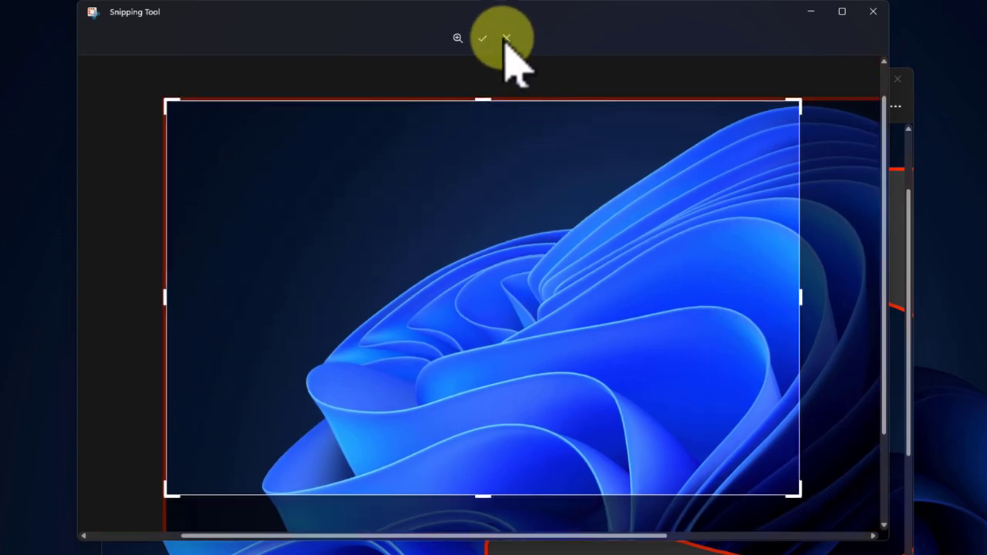
{"action": "left_click", "coordinate": [482, 38]}
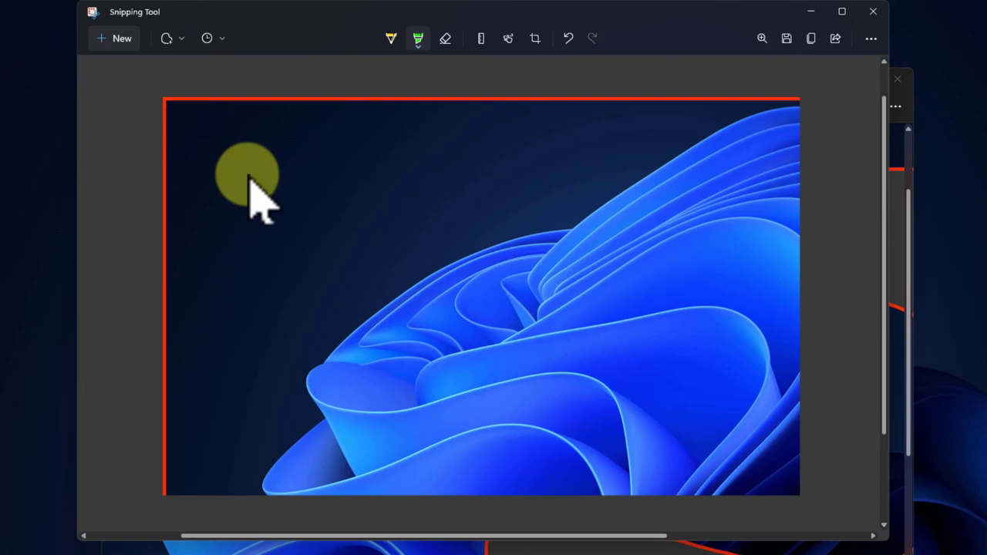
{"action": "left_click", "coordinate": [786, 39]}
{"action": "left_click", "coordinate": [667, 303]}
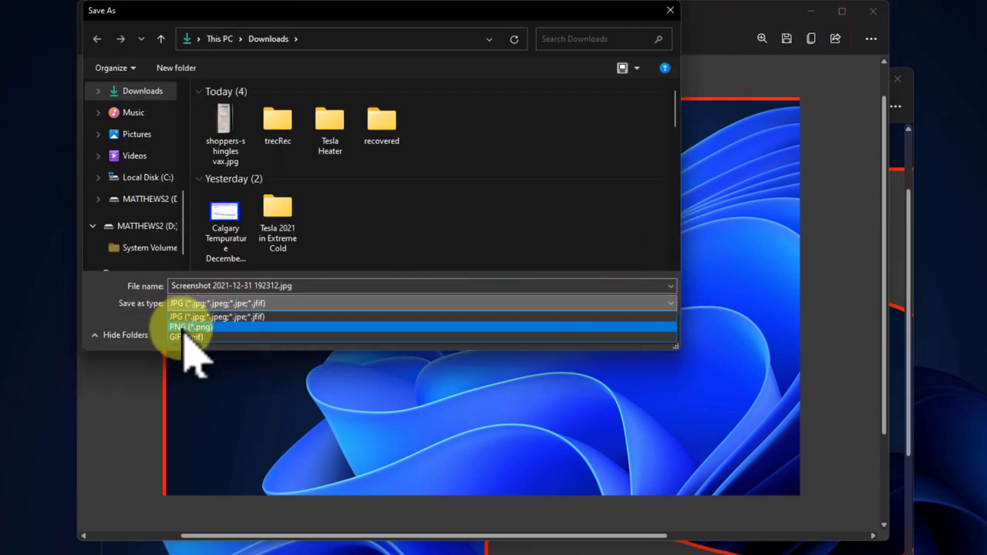
{"action": "left_click", "coordinate": [552, 258]}
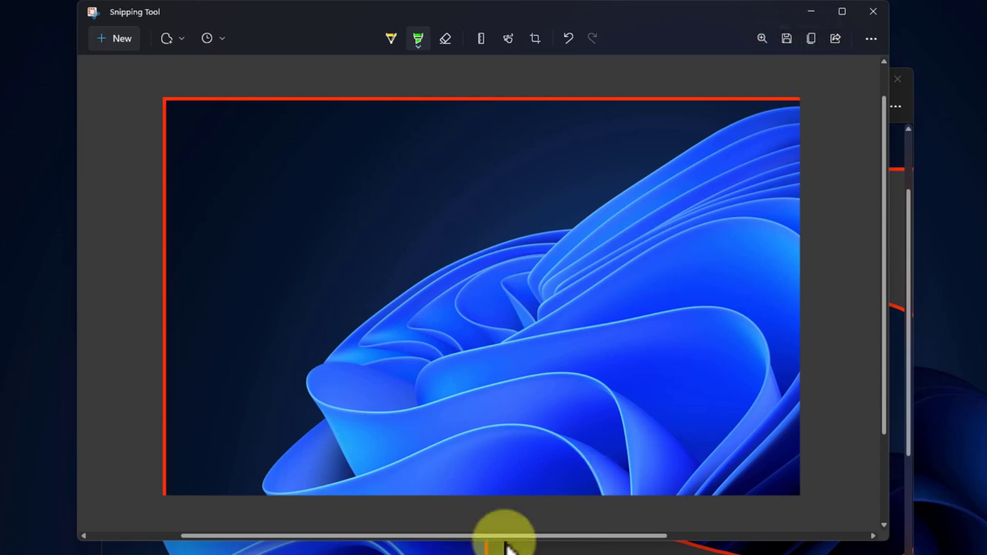
- Delete the earlier pasted image from the Word page and copy the snip to the clipboard again
{"action": "left_click", "coordinate": [309, 546]}
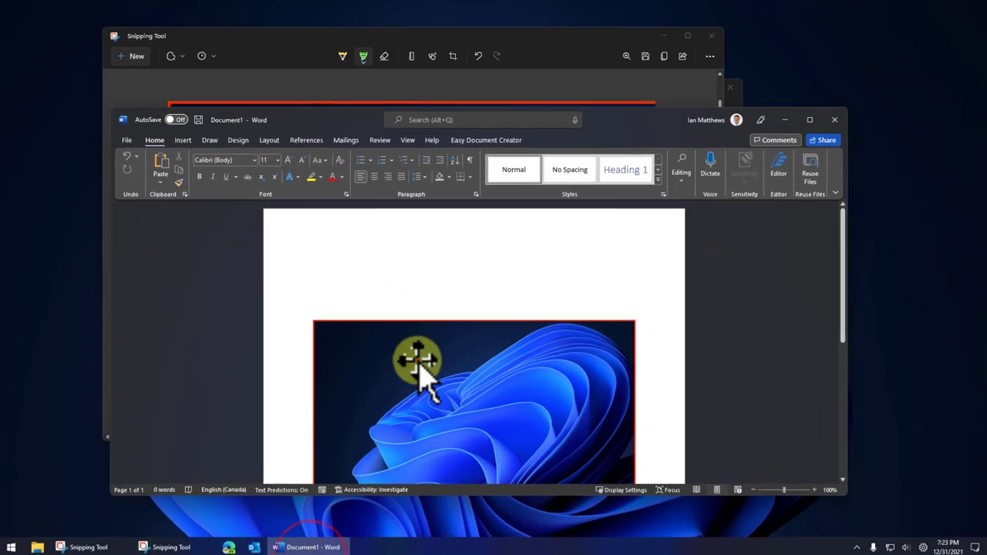
{"action": "left_click", "coordinate": [417, 362]}
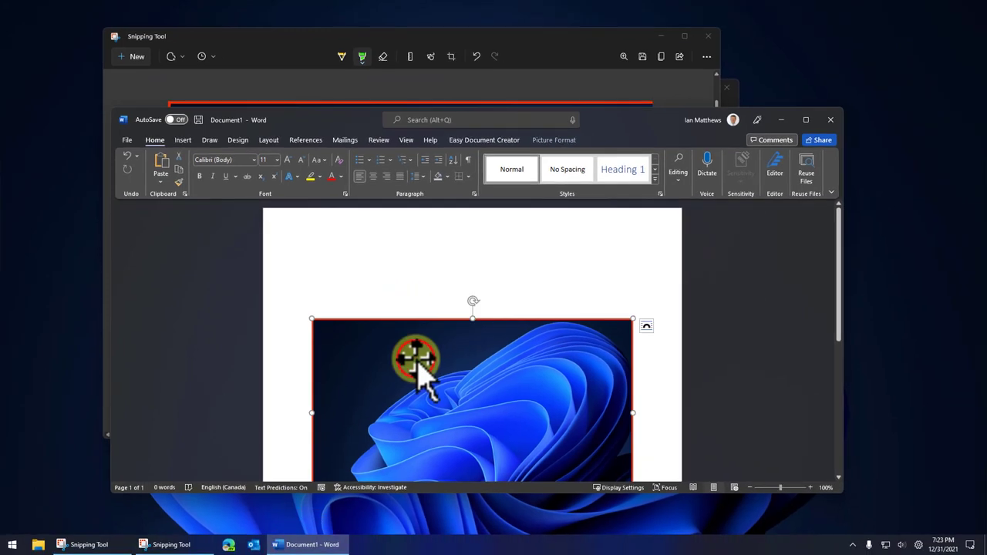
{"action": "key", "text": "Delete"}
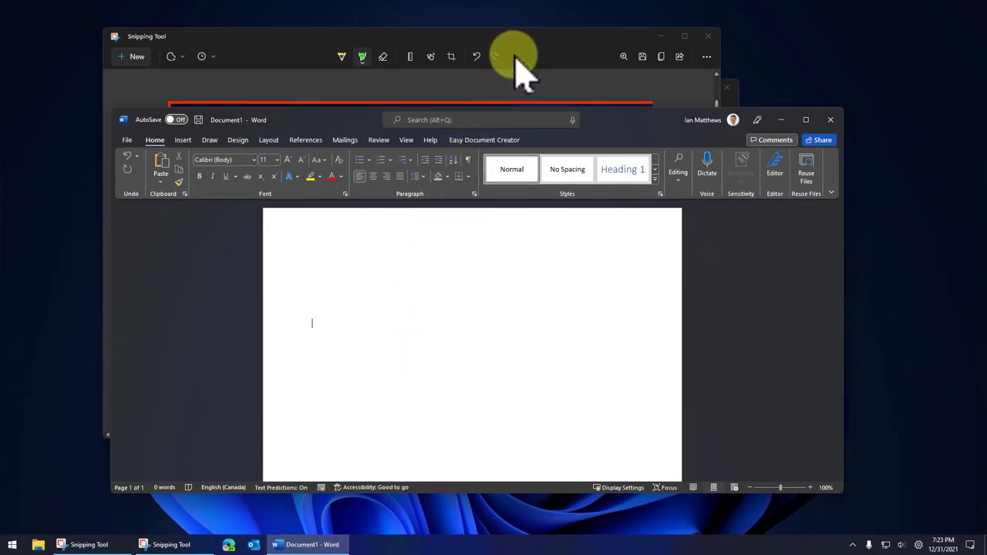
{"action": "left_click", "coordinate": [521, 33]}
{"action": "left_click", "coordinate": [661, 56]}
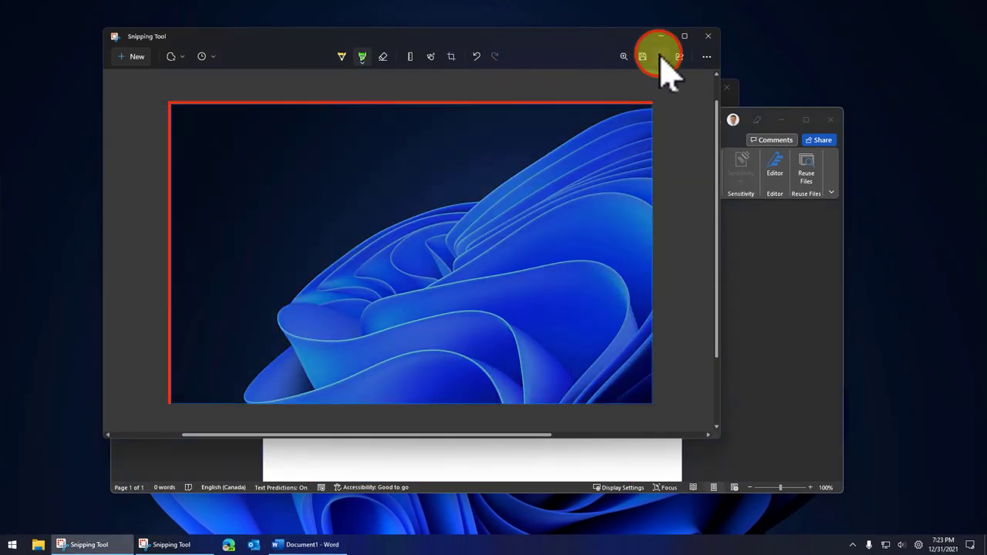
{"action": "left_click", "coordinate": [547, 460]}
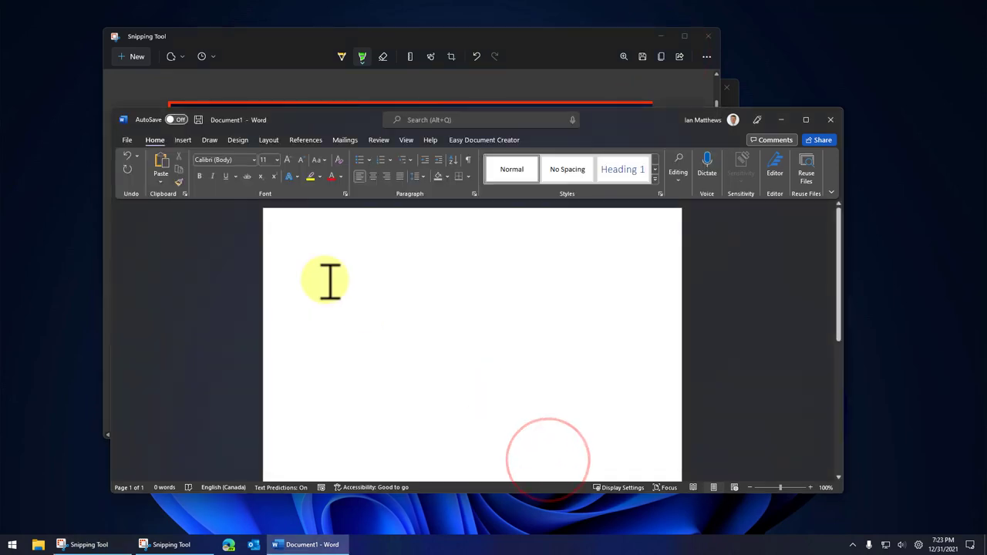
- Type two lines of placeholder text into the Word document
{"action": "type", "text": "Sdf;ljsadlfgkadsfg"}
{"action": "key", "text": "Return"}
{"action": "key", "text": "Return"}
{"action": "type", "text": "Asdf"}
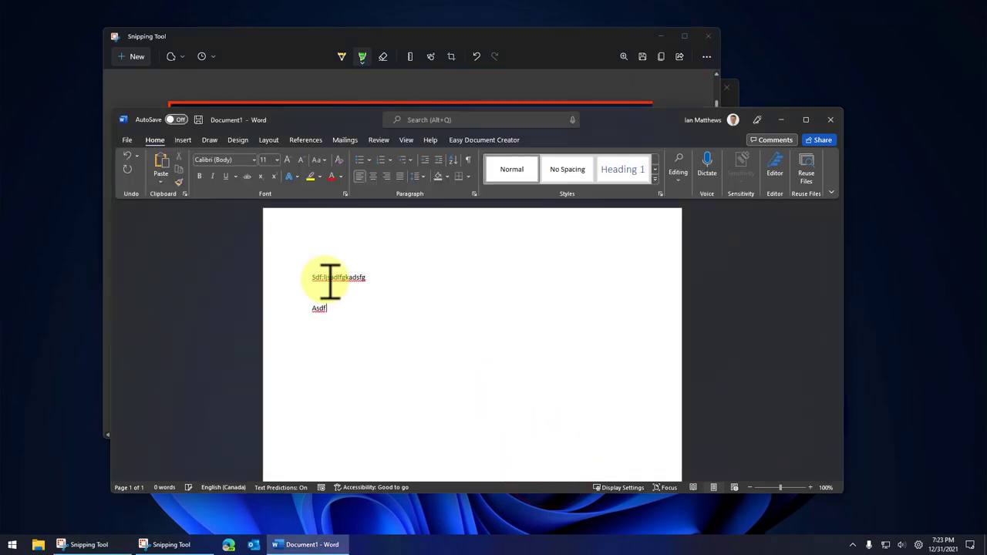
{"action": "type", "text": " lkasjdlfgkjasdf   Asjfsal'djfasldkjfasdlkjf"}
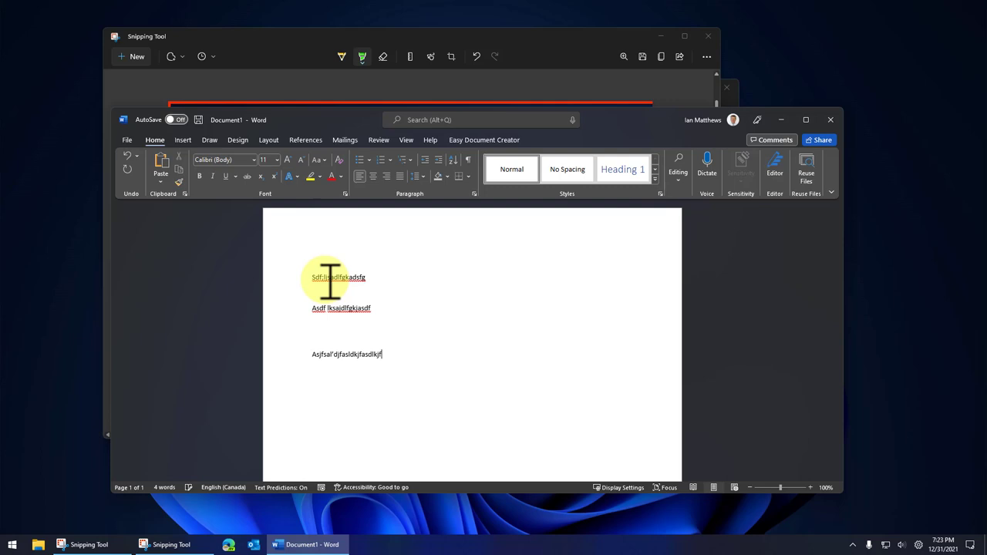
{"action": "key", "text": "Return"}
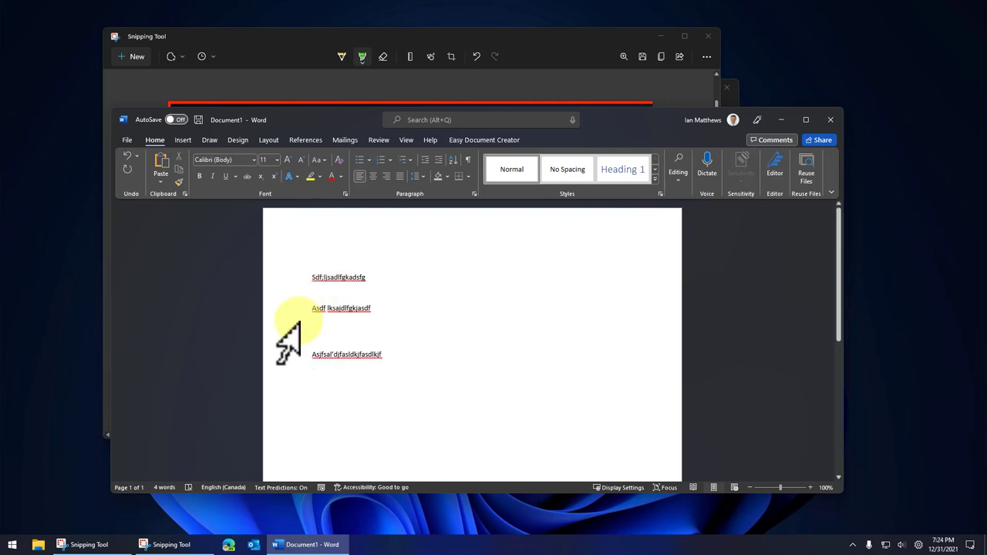
- Copy the gibberish word from line two and paste it once onto a new third line
{"action": "double_click", "coordinate": [361, 308]}
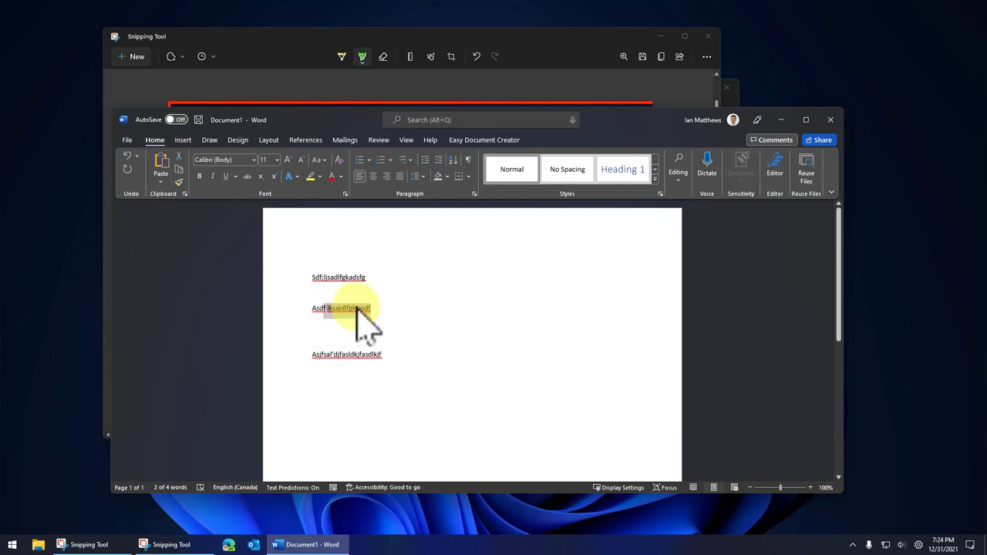
{"action": "right_click", "coordinate": [359, 308]}
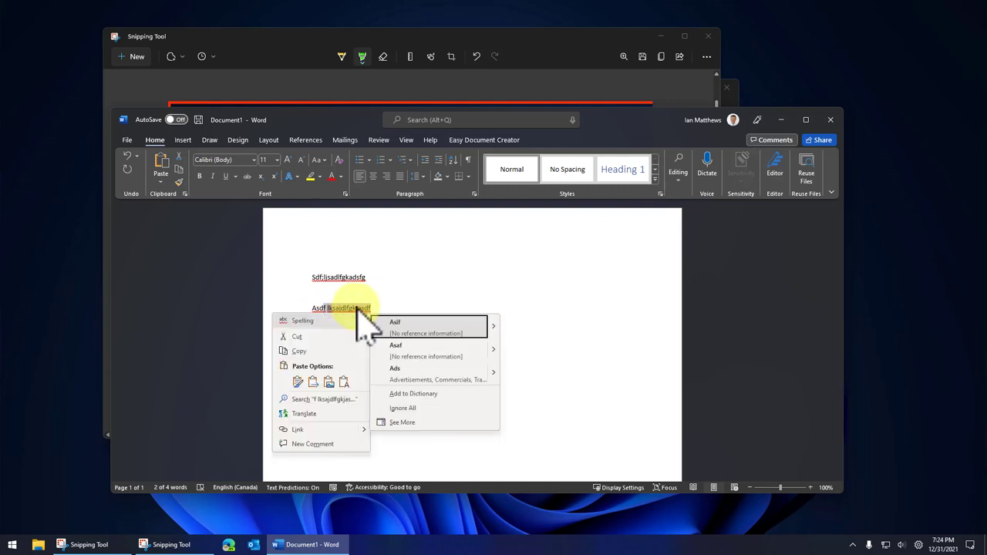
{"action": "left_click", "coordinate": [308, 351]}
{"action": "left_click", "coordinate": [368, 330]}
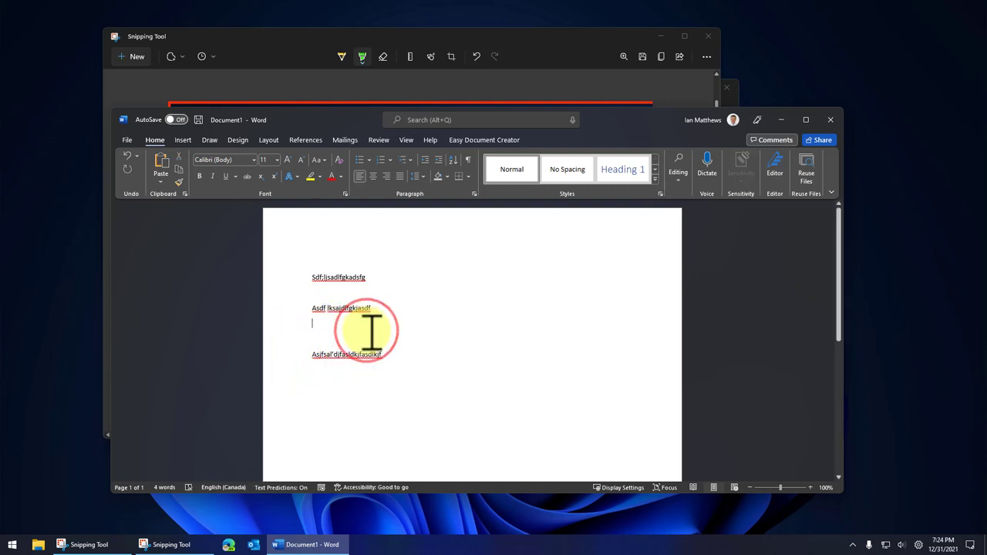
{"action": "key", "text": "Return"}
{"action": "key", "text": "Return"}
{"action": "key", "text": "ctrl+v"}
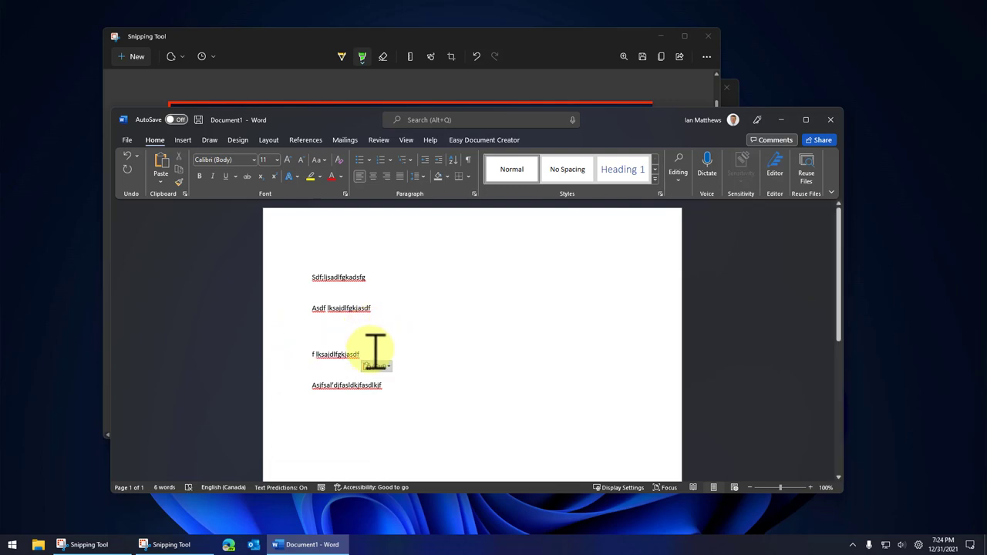
{"action": "key", "text": "Return"}
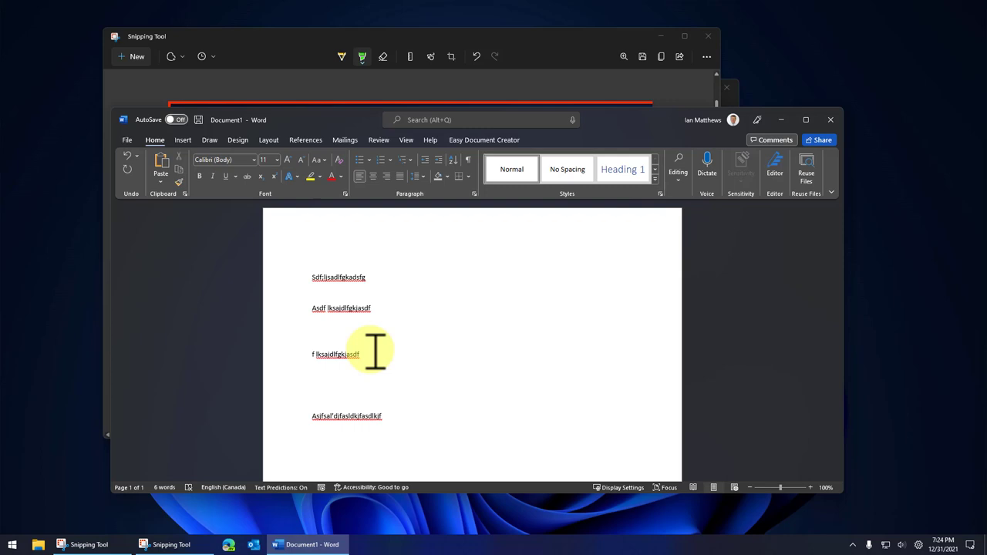
{"action": "right_click", "coordinate": [326, 379]}
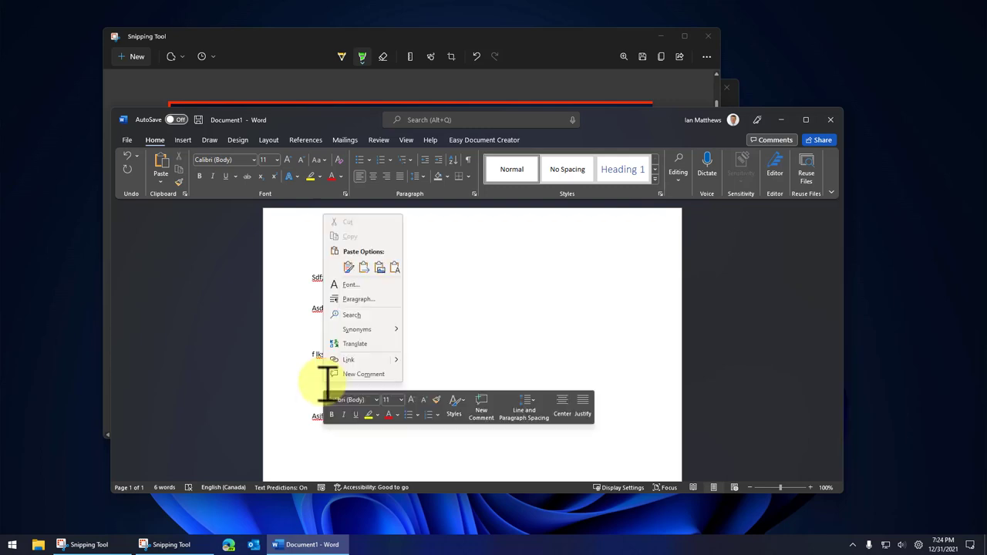
{"action": "left_click", "coordinate": [362, 267]}
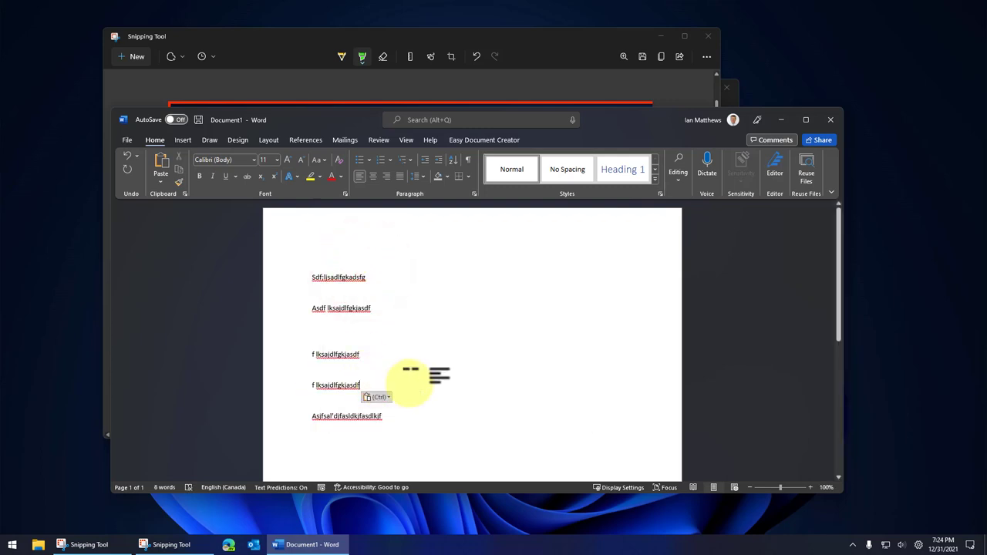
{"action": "key", "text": "ctrl+z"}
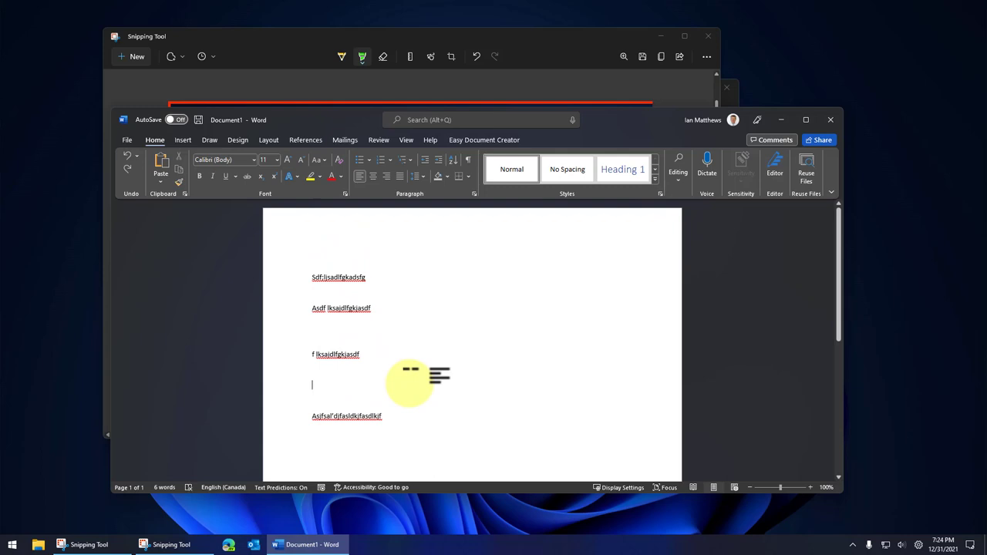
{"action": "left_click_drag", "start_coordinate": [363, 353], "coordinate": [323, 353]}
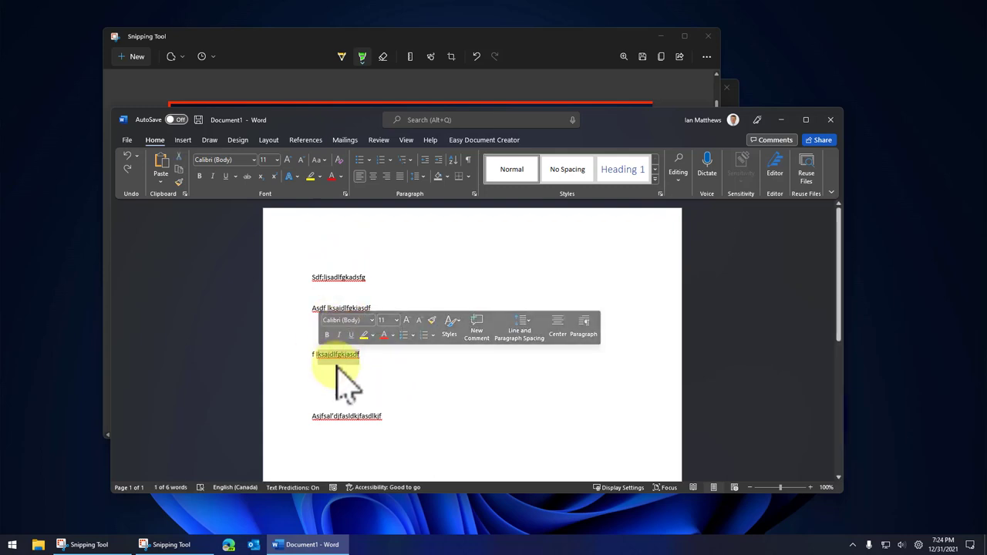
- Copy the snip and paste it into a new paragraph below the third line
{"action": "left_click", "coordinate": [505, 34]}
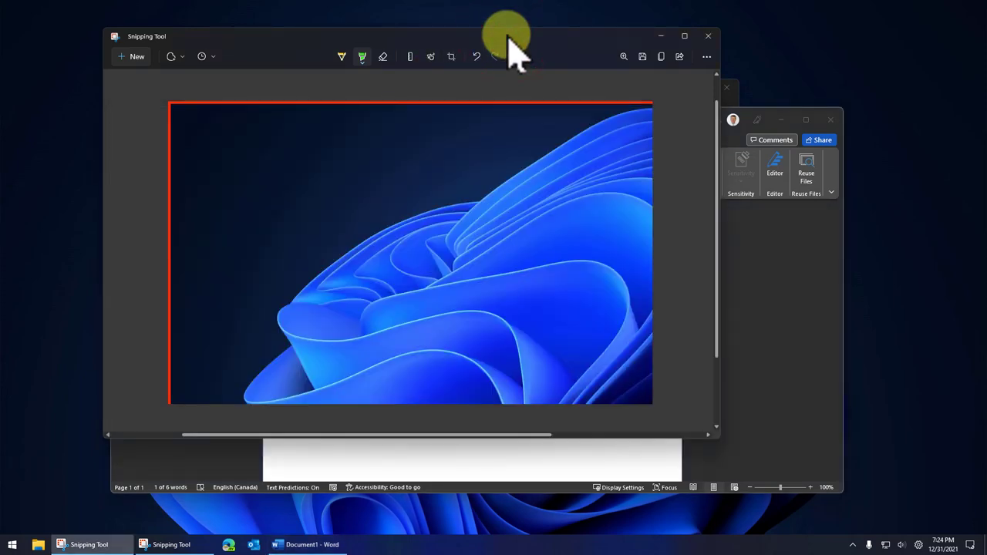
{"action": "left_click_drag", "start_coordinate": [507, 34], "coordinate": [480, 34]}
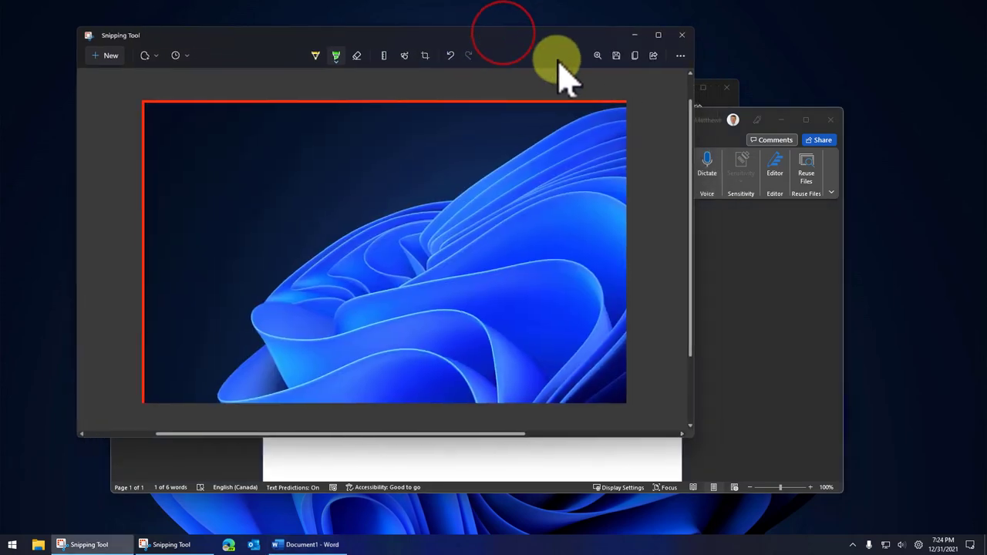
{"action": "left_click", "coordinate": [633, 55]}
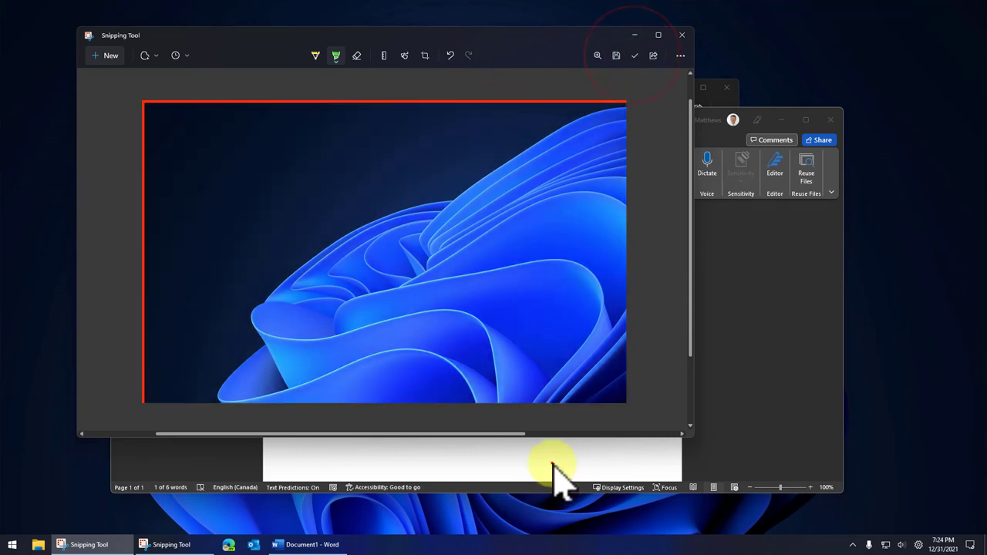
{"action": "left_click", "coordinate": [551, 463]}
{"action": "left_click", "coordinate": [340, 376]}
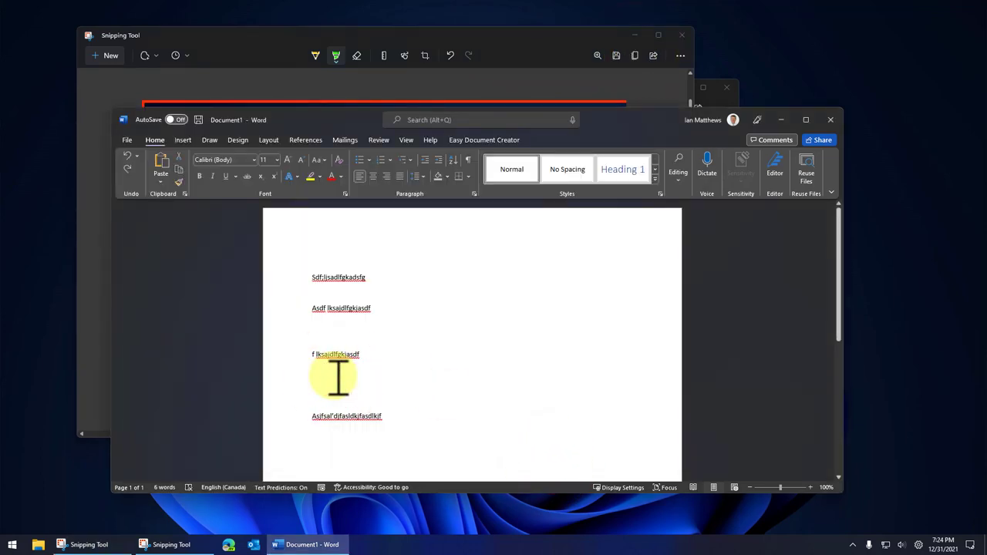
{"action": "key", "text": "Return"}
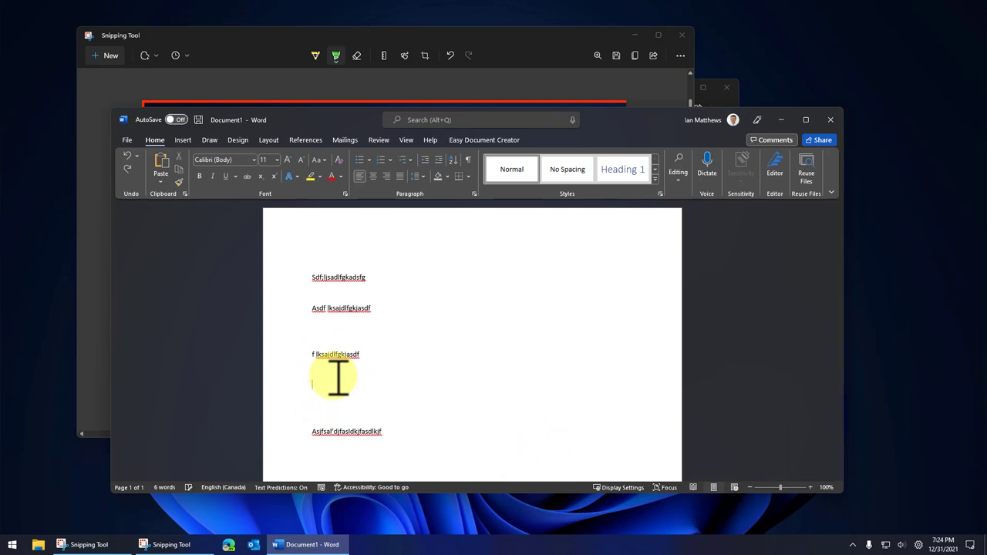
{"action": "key", "text": "ctrl+v"}
- Shrink the pasted snip picture in the document and minimize Word
{"action": "left_click", "coordinate": [337, 375]}
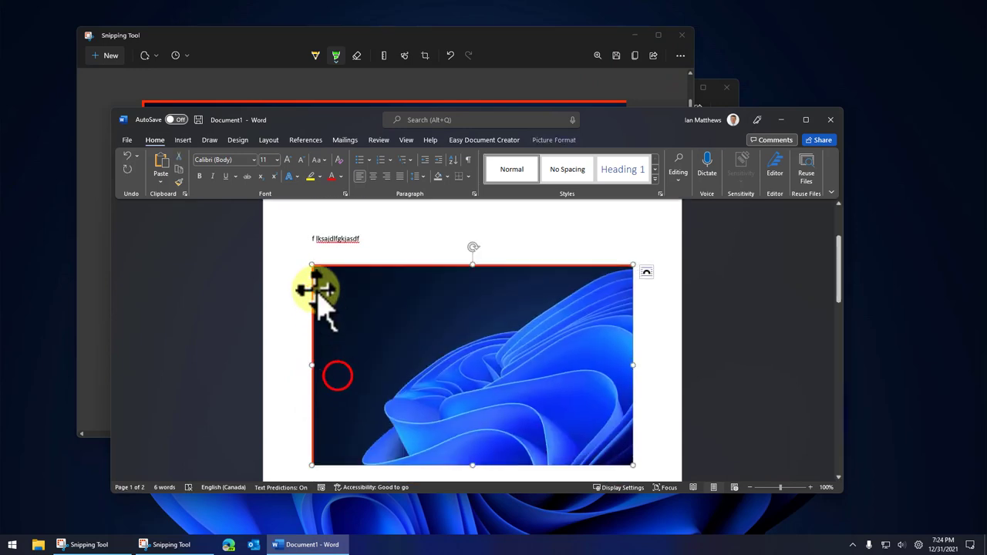
{"action": "left_click_drag", "start_coordinate": [312, 265], "coordinate": [400, 378]}
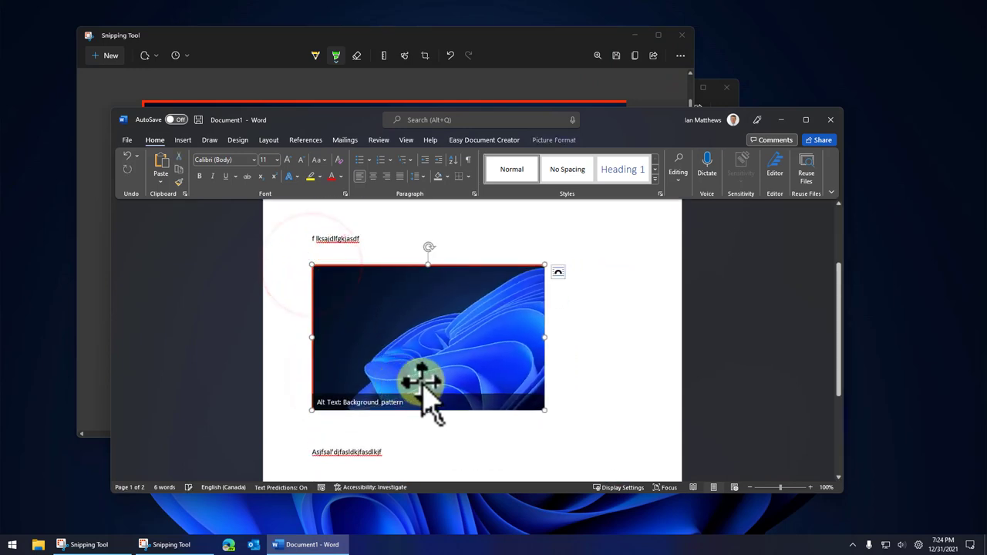
{"action": "left_click", "coordinate": [779, 120]}
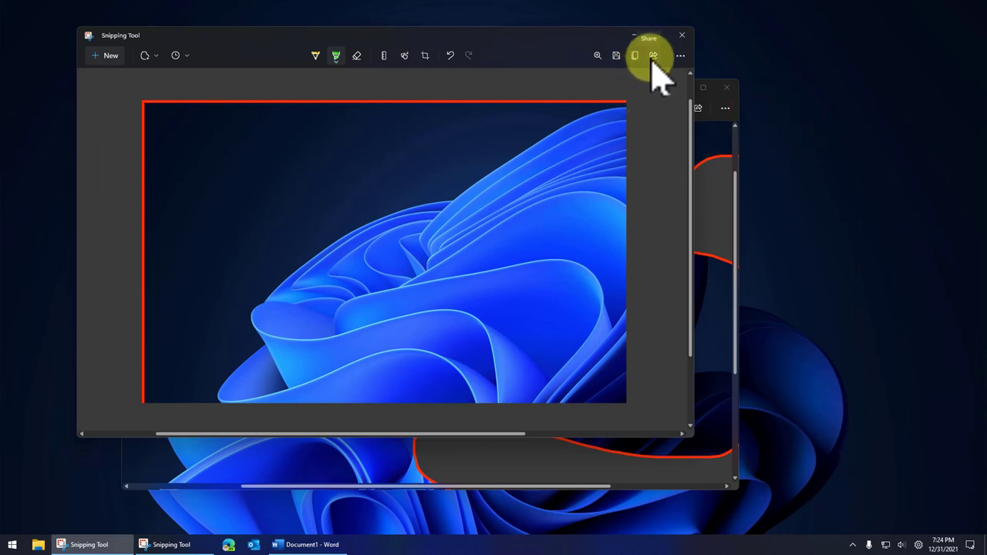
{"action": "left_click", "coordinate": [653, 56]}
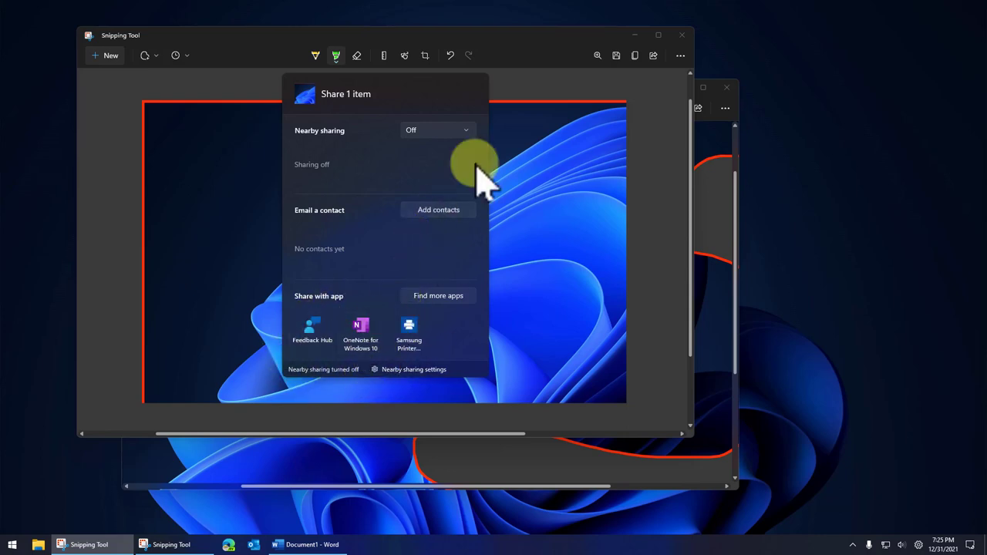
{"action": "left_click", "coordinate": [527, 96]}
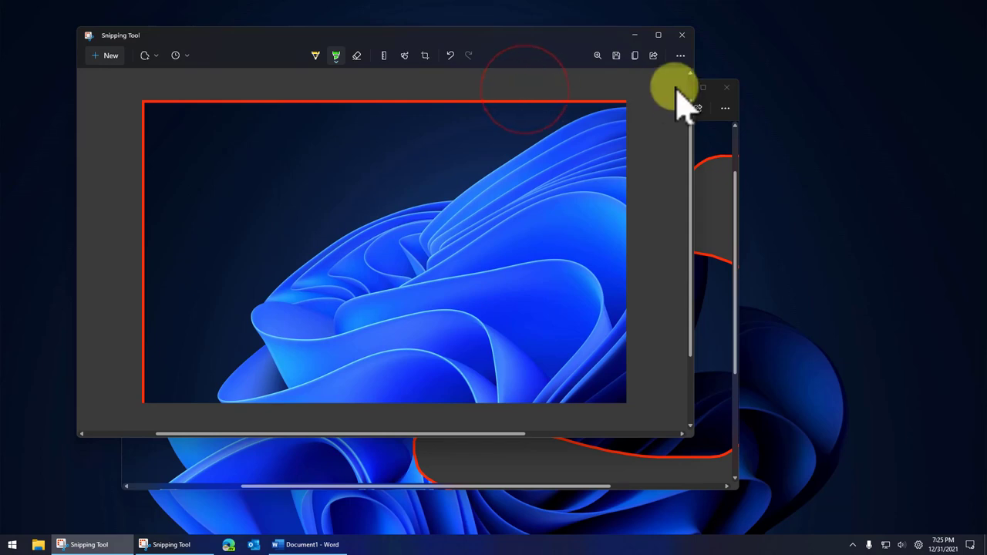
- Open the current snip with paint.net, chosen from the Open with app list
{"action": "left_click", "coordinate": [679, 55]}
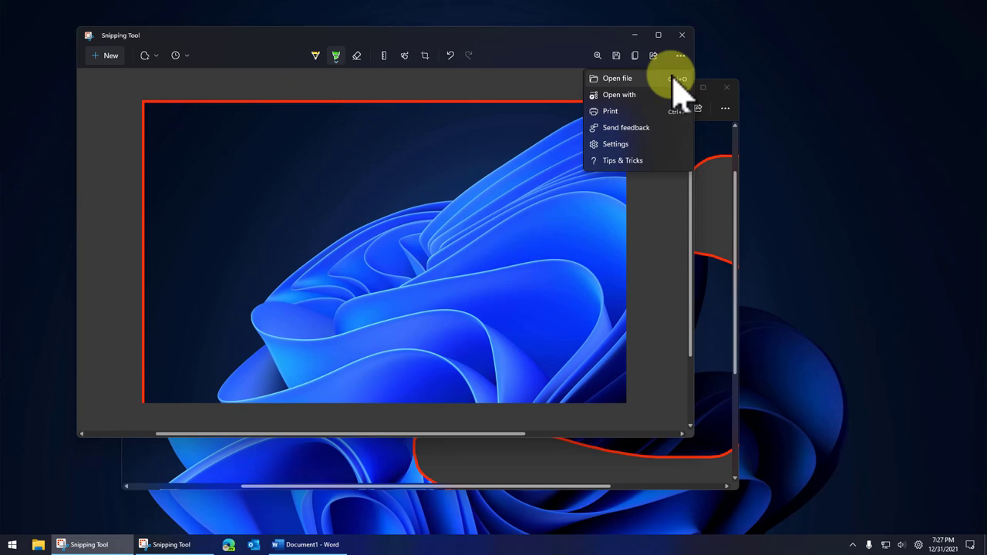
{"action": "left_click", "coordinate": [637, 95]}
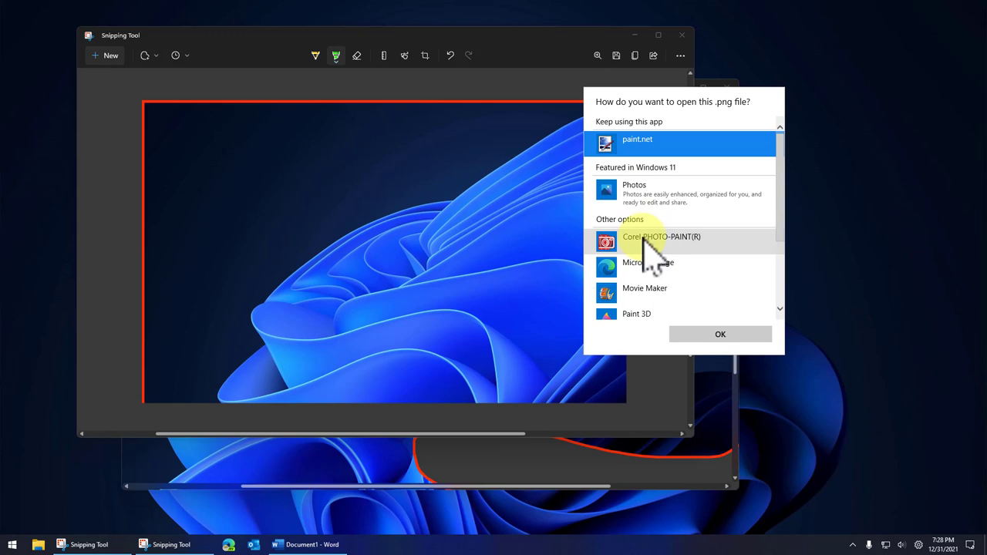
{"action": "scroll", "coordinate": [702, 243], "scroll_direction": "down", "scroll_amount": 3}
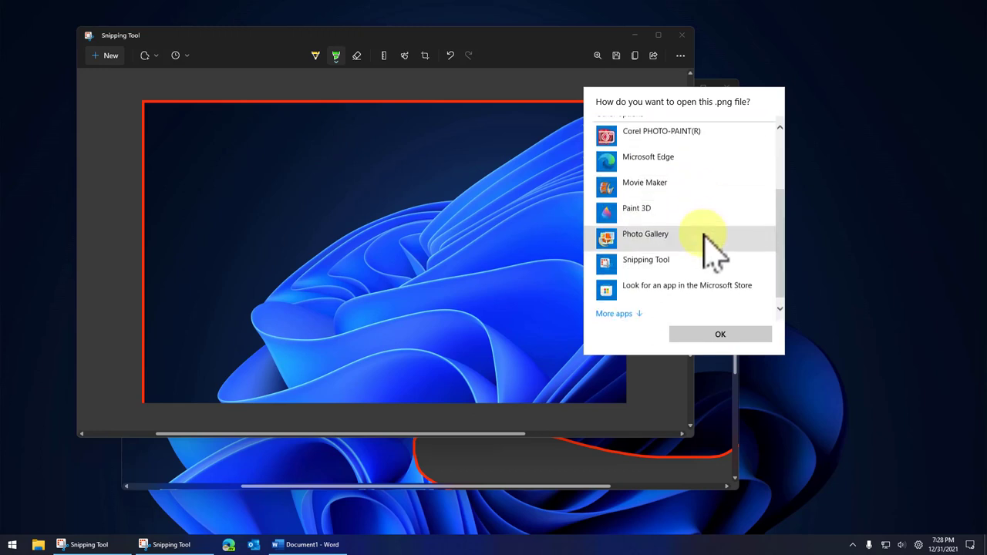
{"action": "scroll", "coordinate": [705, 247], "scroll_direction": "up", "scroll_amount": 3}
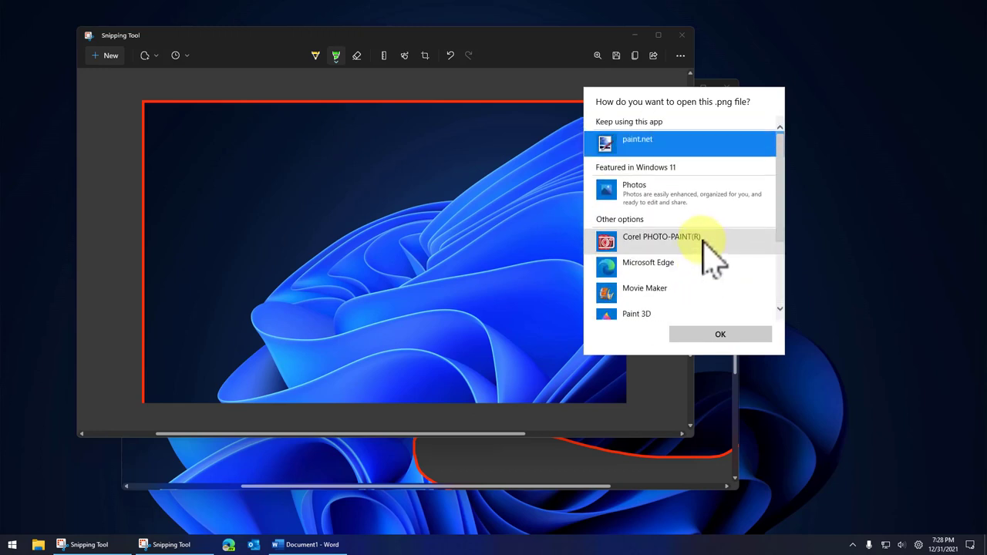
{"action": "left_click", "coordinate": [667, 147]}
{"action": "left_click", "coordinate": [720, 333]}
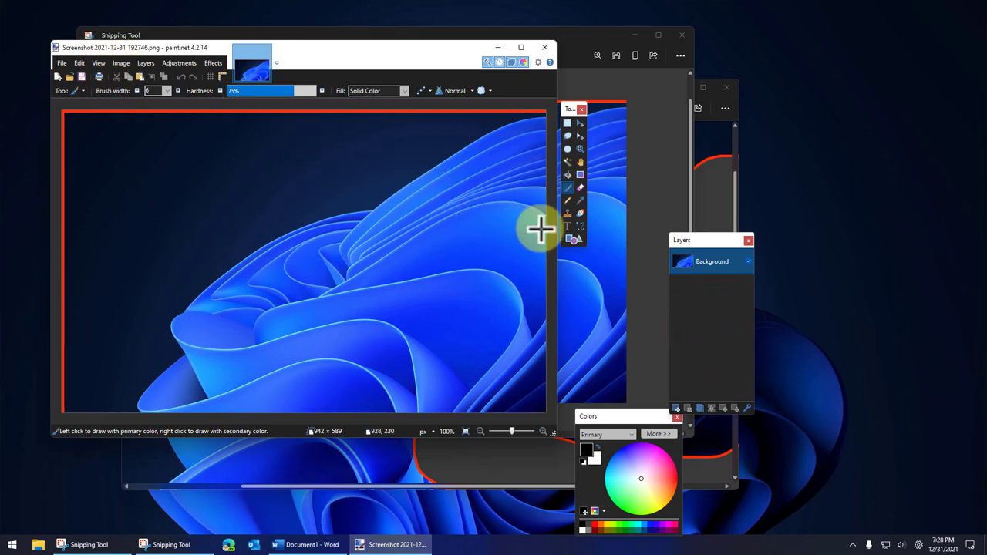
- Add a bold 28-point text caption and move it to the image's top-left corner
{"action": "left_click", "coordinate": [567, 226]}
{"action": "left_click", "coordinate": [105, 161]}
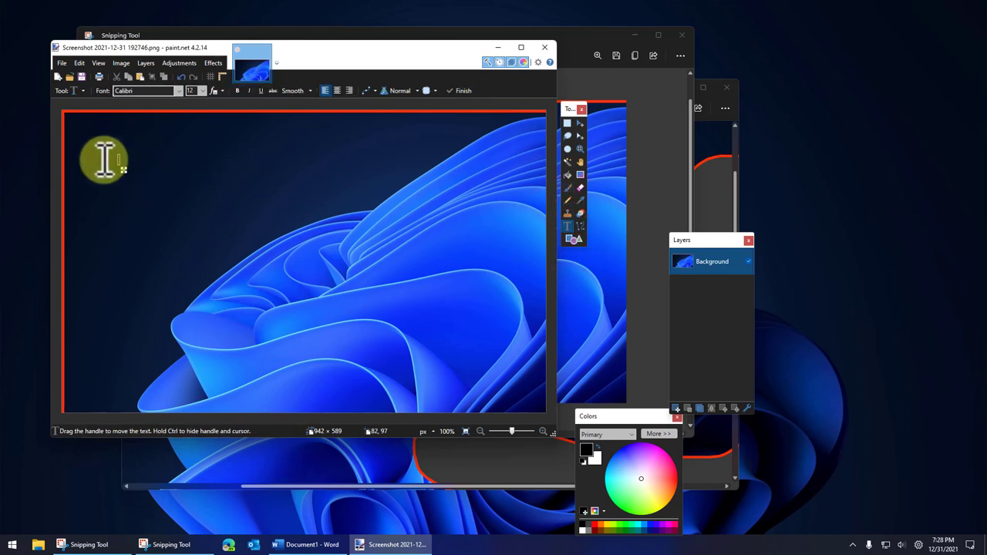
{"action": "type", "text": "Happy new yearipping Tool"}
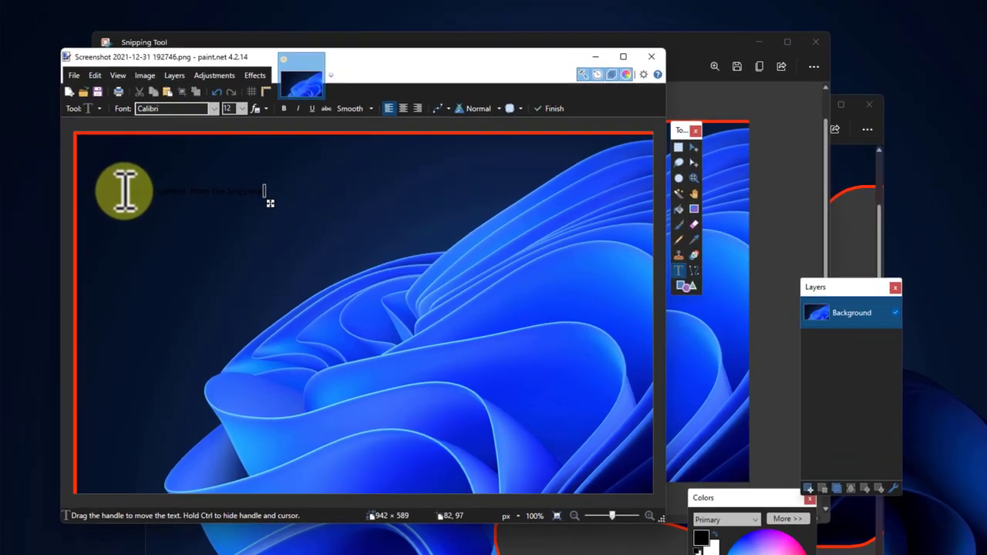
{"action": "type", "text": " in Win 11"}
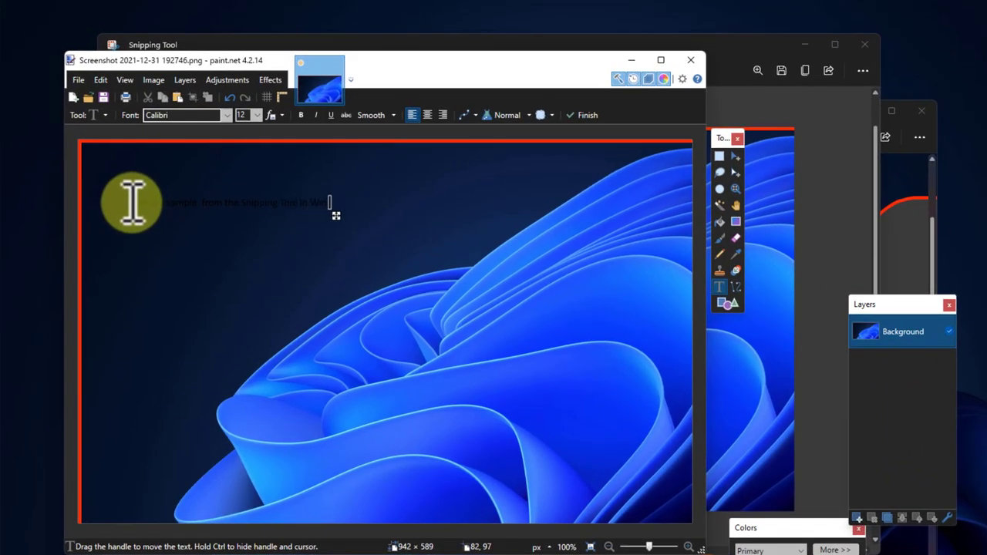
{"action": "left_click", "coordinate": [300, 115]}
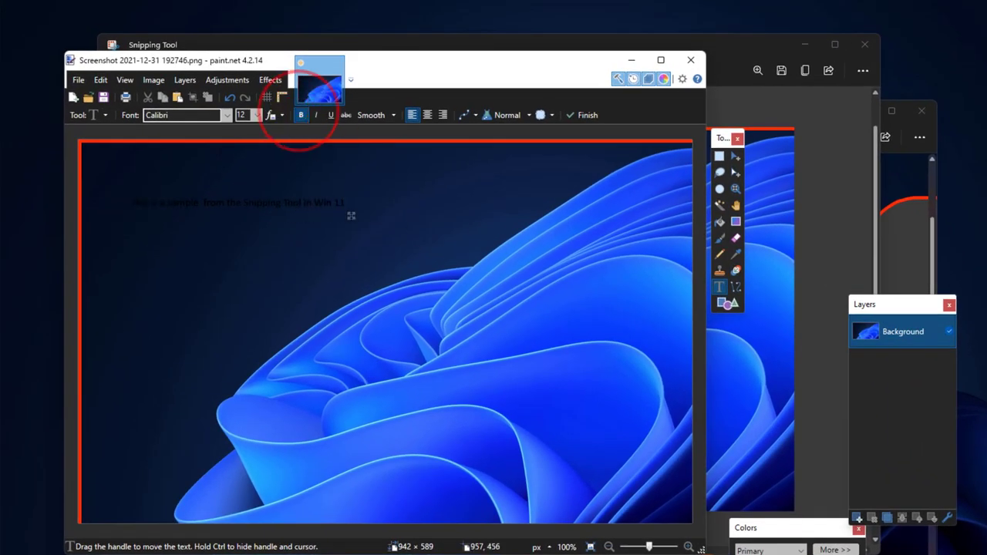
{"action": "left_click", "coordinate": [257, 114]}
{"action": "left_click", "coordinate": [252, 244]}
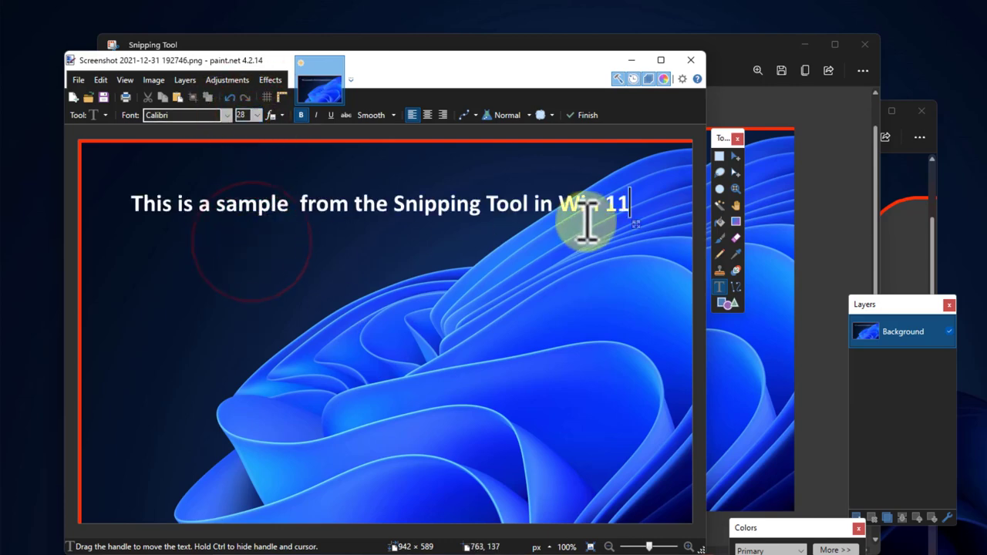
{"action": "left_click_drag", "start_coordinate": [629, 218], "coordinate": [606, 183]}
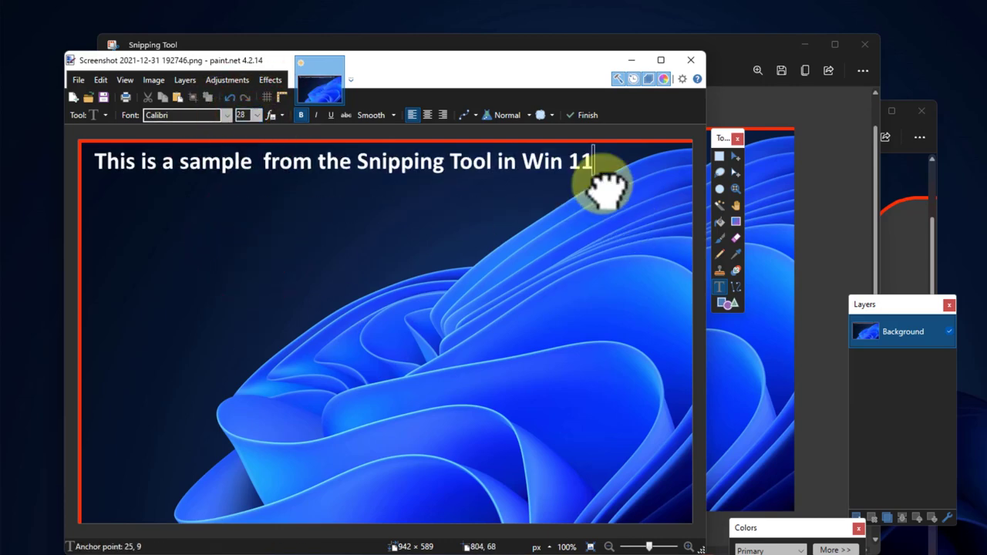
- Magic Wand-select one wave in the lower image and erase it to transparency
{"action": "left_click", "coordinate": [720, 205]}
{"action": "left_click", "coordinate": [520, 472]}
{"action": "key", "text": "Delete"}
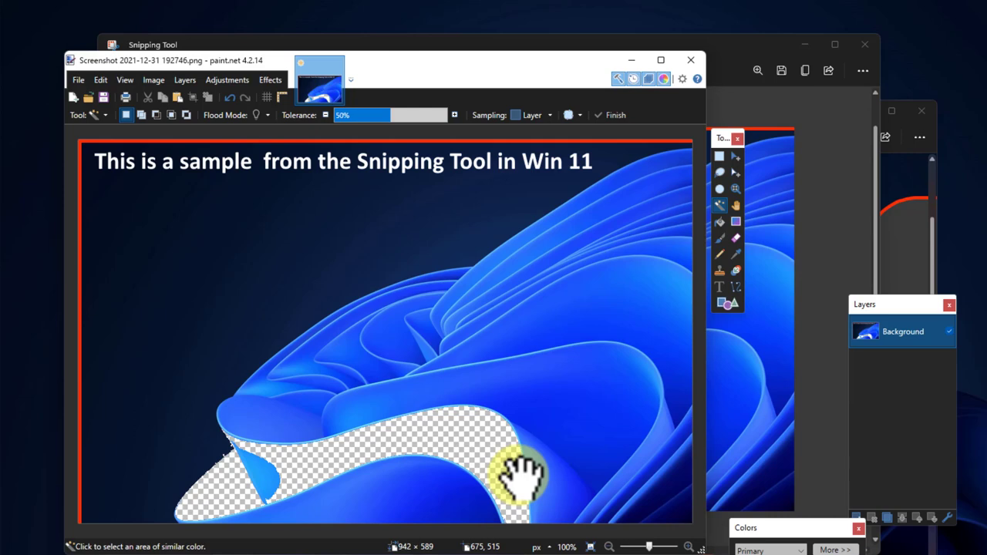
{"action": "key", "text": "alt+Tab"}
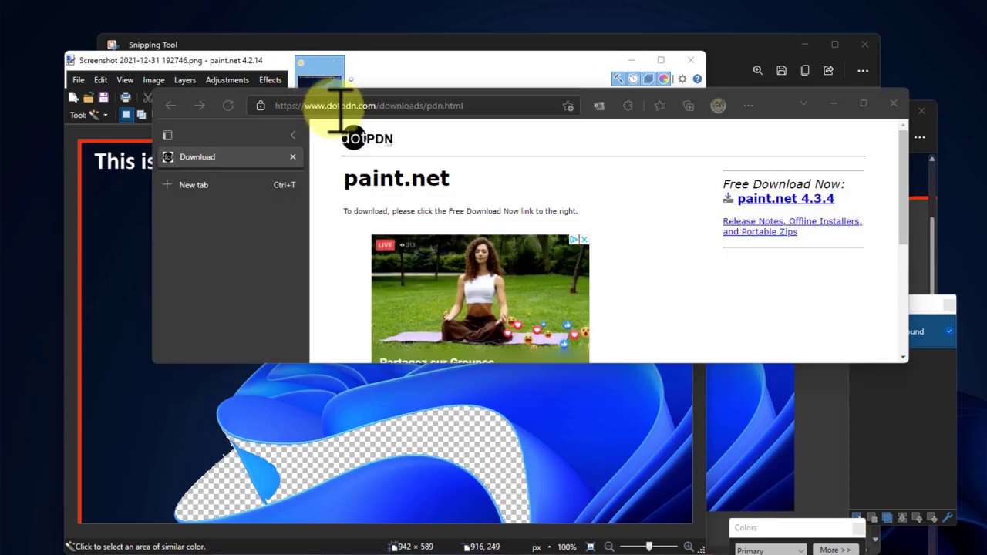
- Close the browser and open Snipping Tool's Print window for the snip
{"action": "left_click", "coordinate": [902, 123]}
{"action": "left_click", "coordinate": [631, 59]}
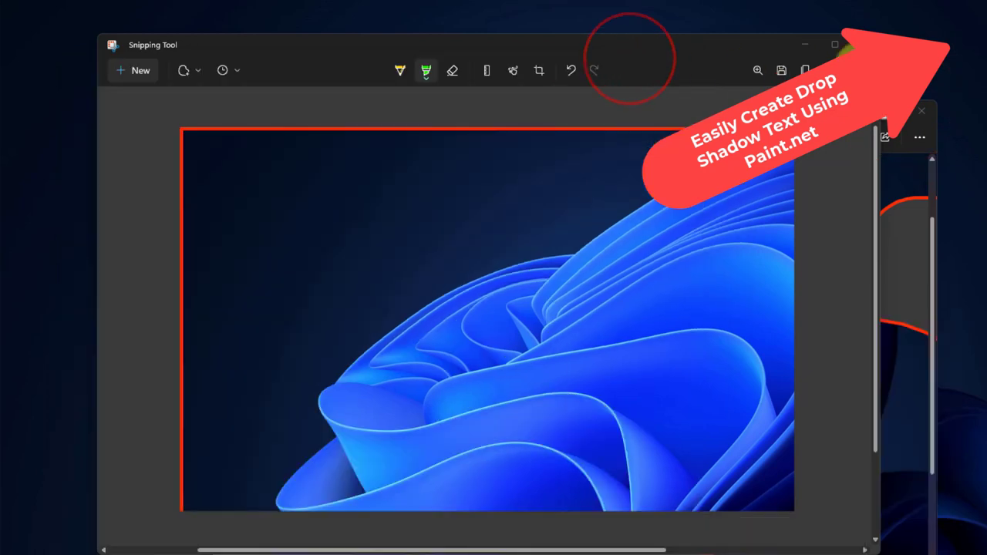
{"action": "left_click", "coordinate": [863, 71]}
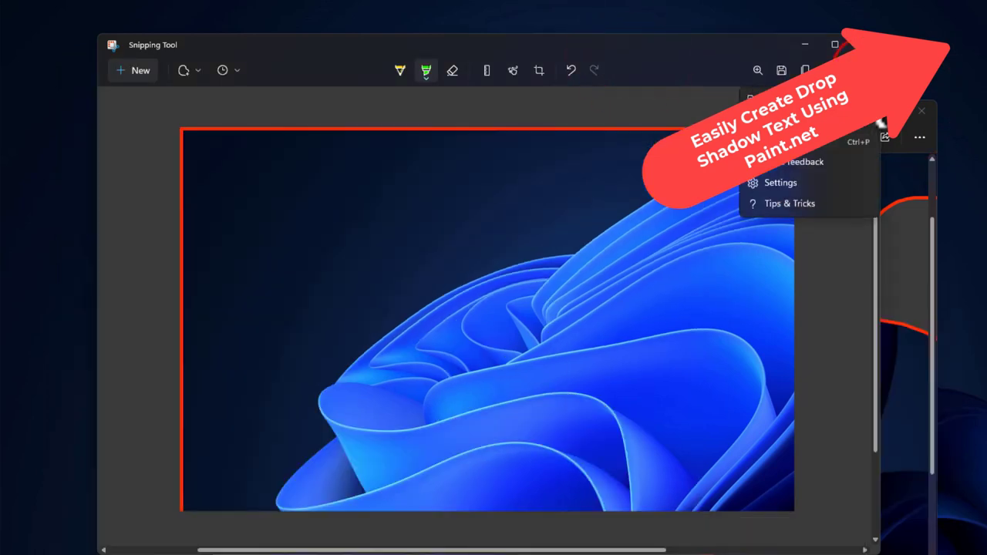
{"action": "left_click", "coordinate": [838, 142]}
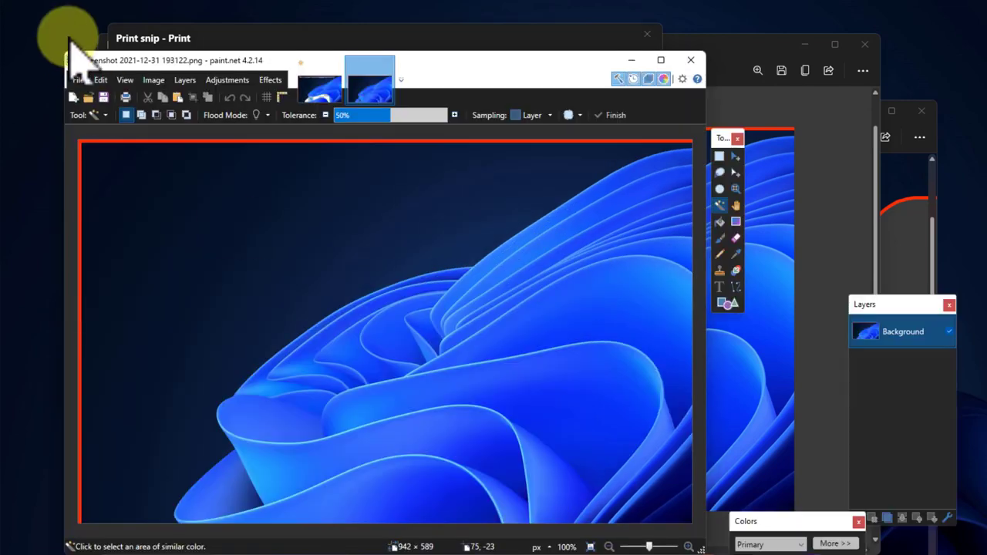
- In paint.net's Print dialog, uncheck Fit picture to frame, preview 5 x 7 and Wallet layouts, then cancel
{"action": "left_click", "coordinate": [77, 80]}
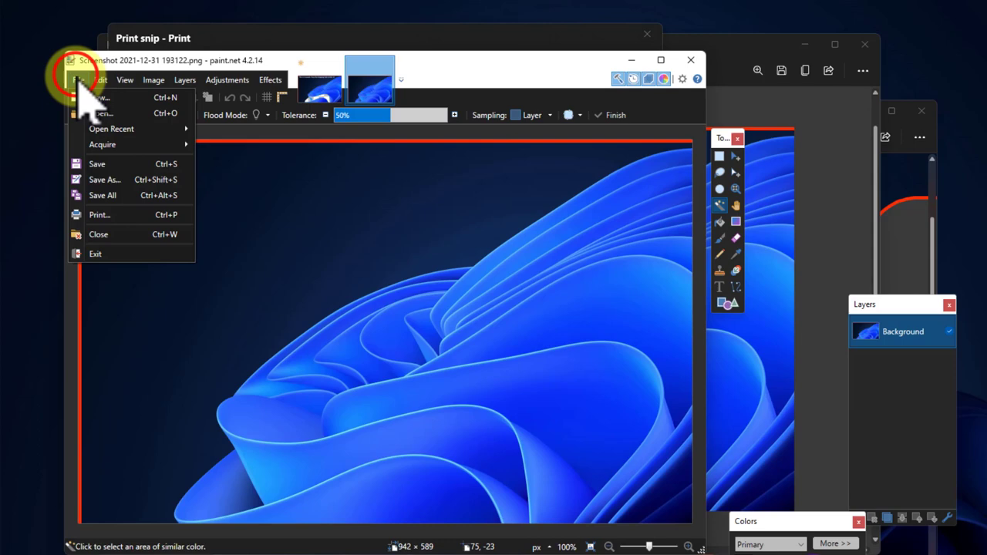
{"action": "left_click", "coordinate": [109, 219]}
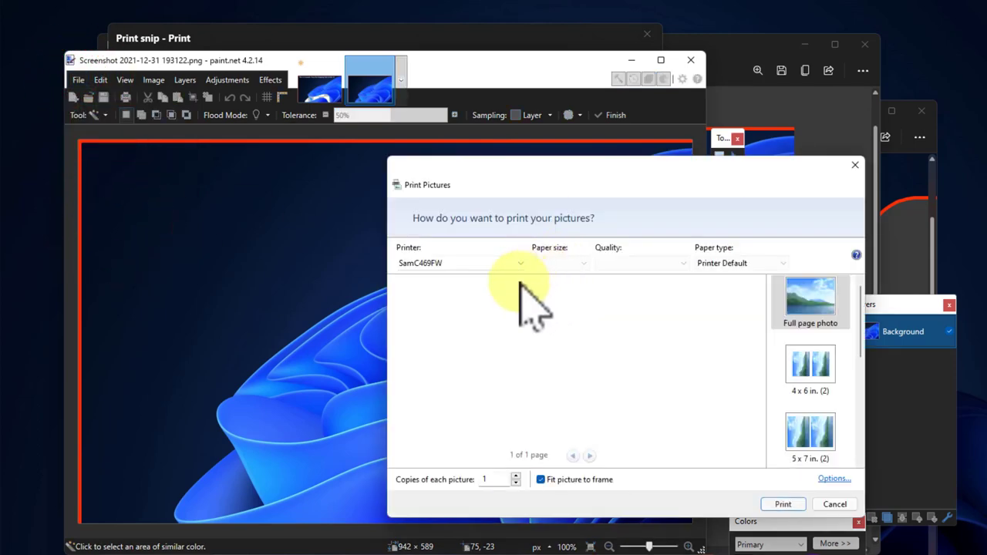
{"action": "left_click_drag", "start_coordinate": [592, 174], "coordinate": [262, 100]}
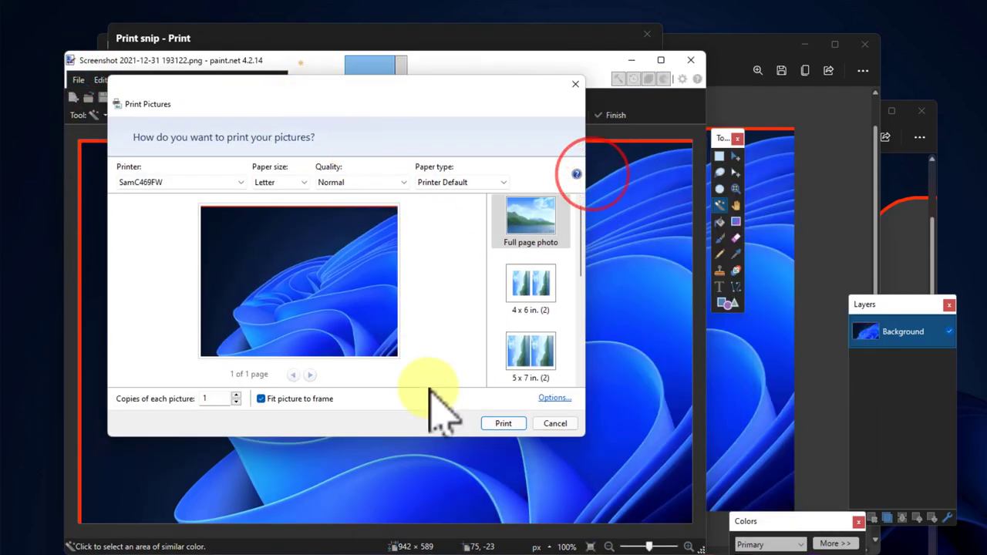
{"action": "left_click", "coordinate": [262, 399]}
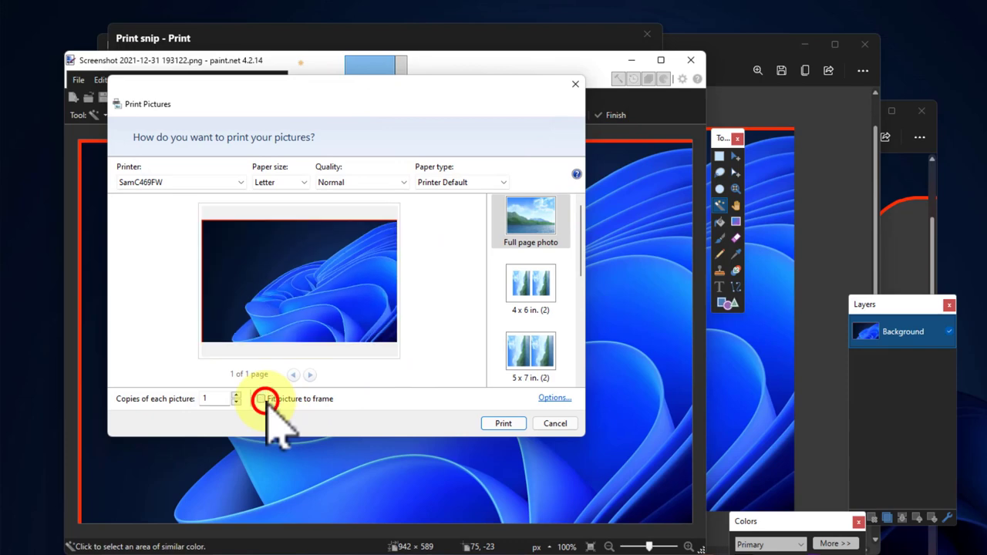
{"action": "left_click", "coordinate": [542, 370]}
{"action": "double_click", "coordinate": [219, 396]}
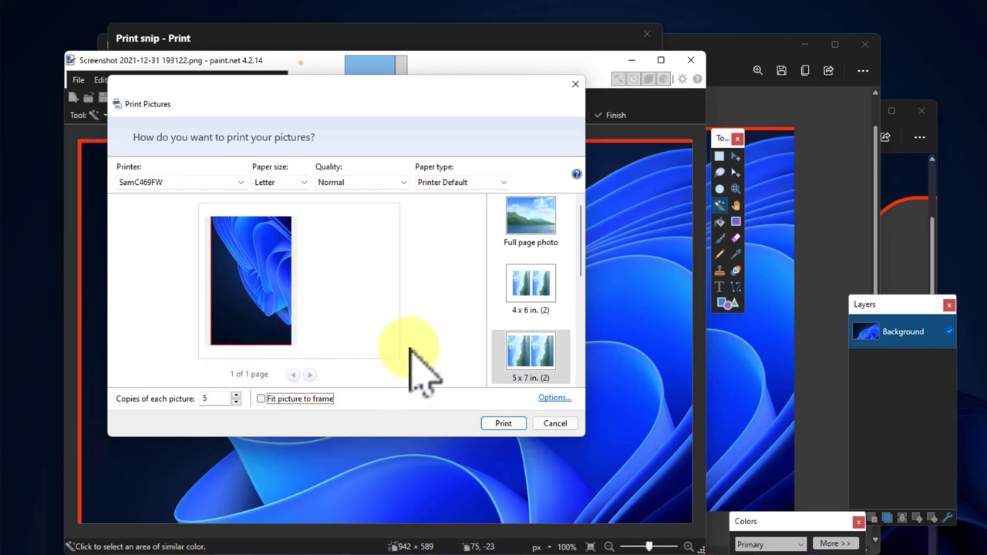
{"action": "key", "text": "Tab"}
{"action": "scroll", "coordinate": [561, 347], "scroll_direction": "down", "scroll_amount": 3}
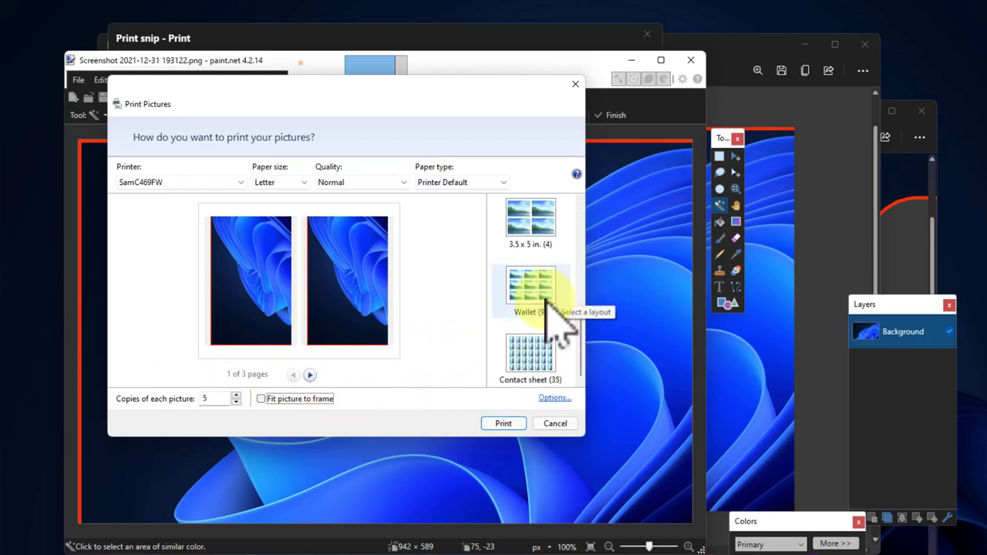
{"action": "left_click", "coordinate": [546, 302]}
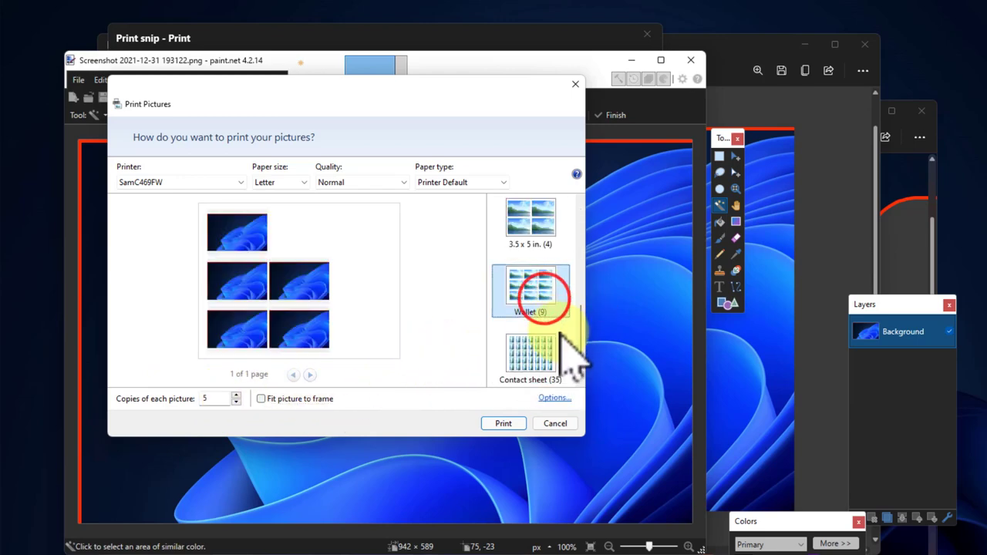
{"action": "left_click", "coordinate": [556, 423]}
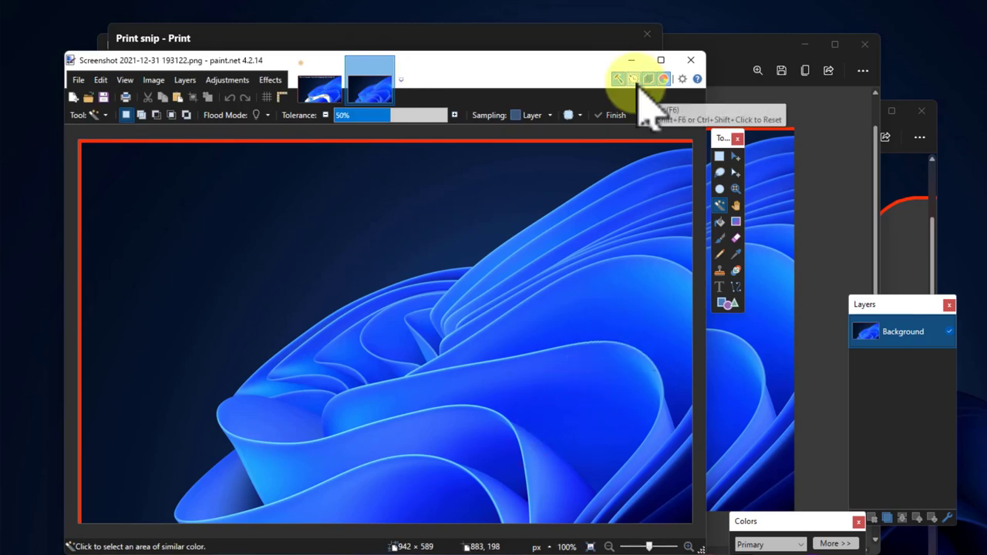
{"action": "left_click", "coordinate": [628, 59]}
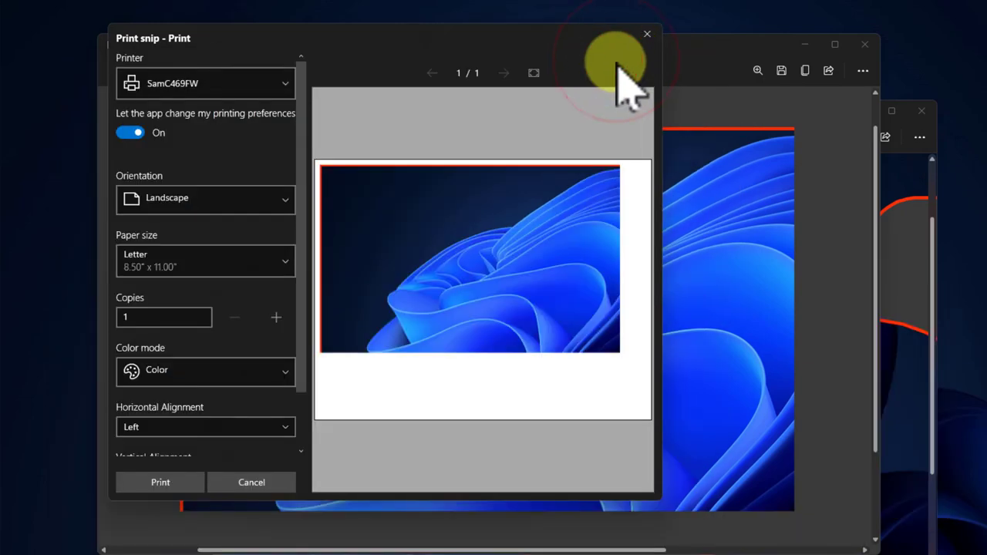
- Close the snip's print window and open Tips & Tricks help, showing the Windows 11 cards
{"action": "left_click", "coordinate": [647, 35]}
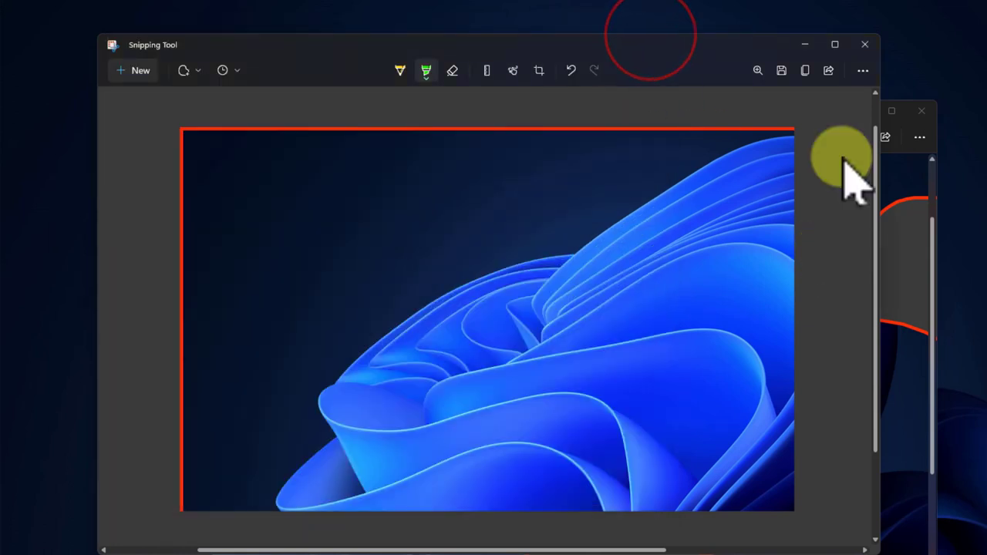
{"action": "left_click", "coordinate": [862, 71]}
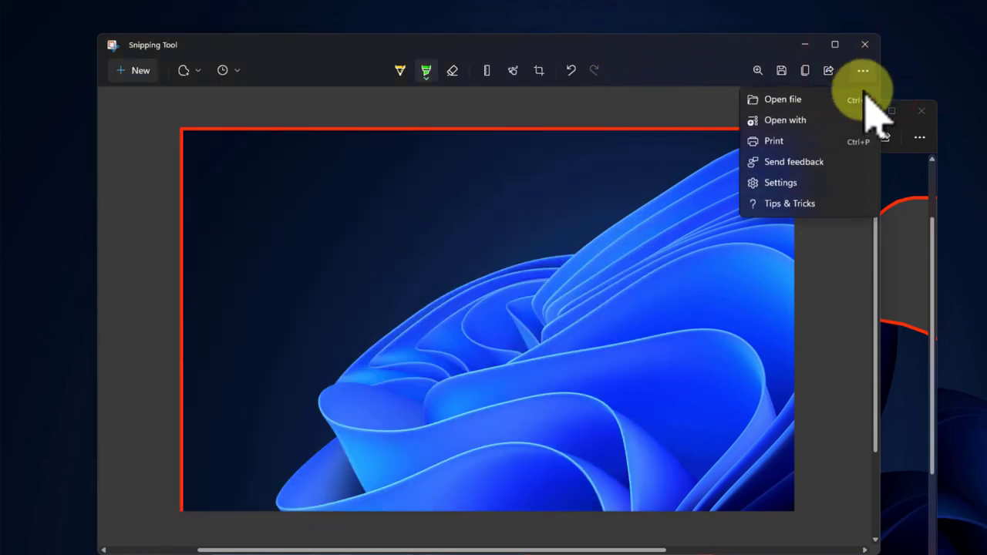
{"action": "left_click", "coordinate": [809, 206]}
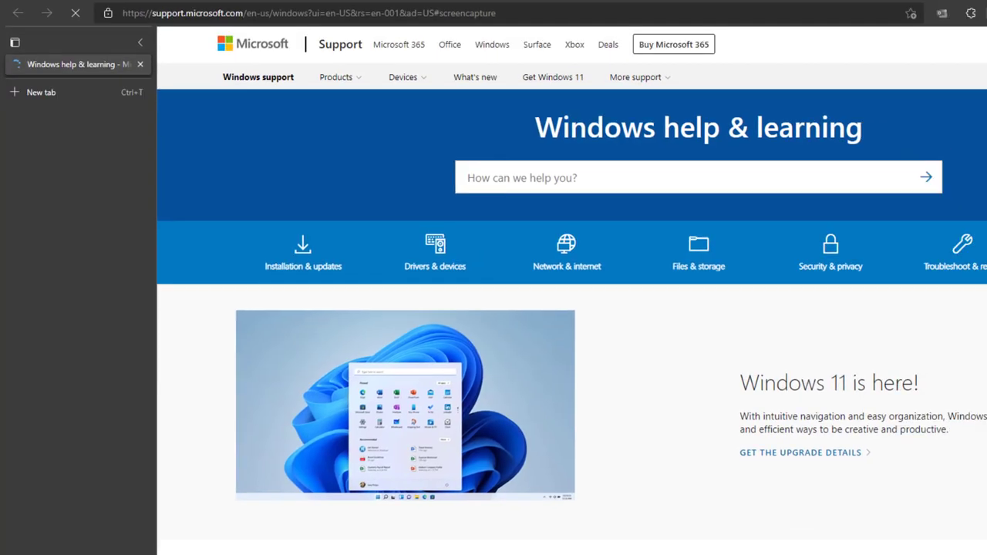
{"action": "scroll", "coordinate": [620, 532], "scroll_direction": "down", "scroll_amount": 6}
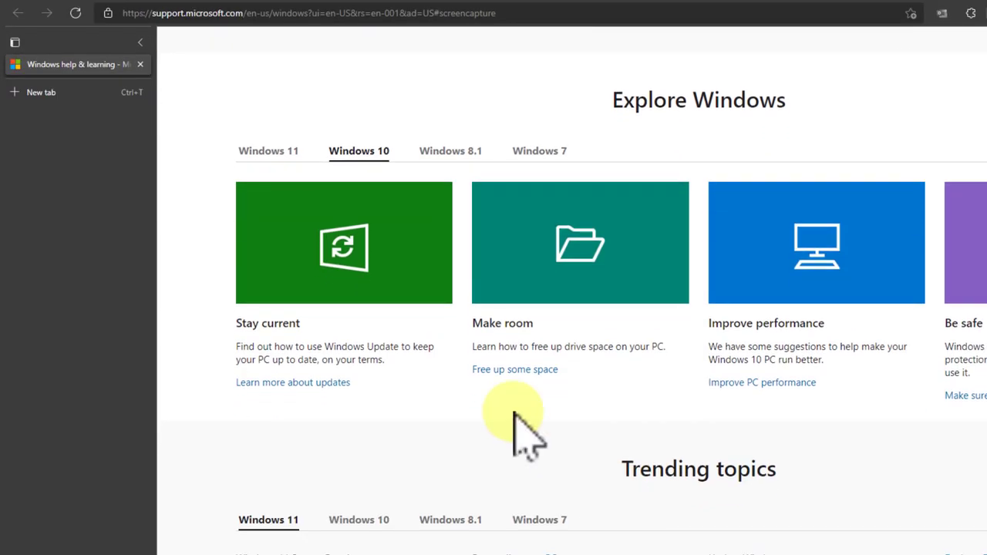
{"action": "left_click", "coordinate": [266, 151]}
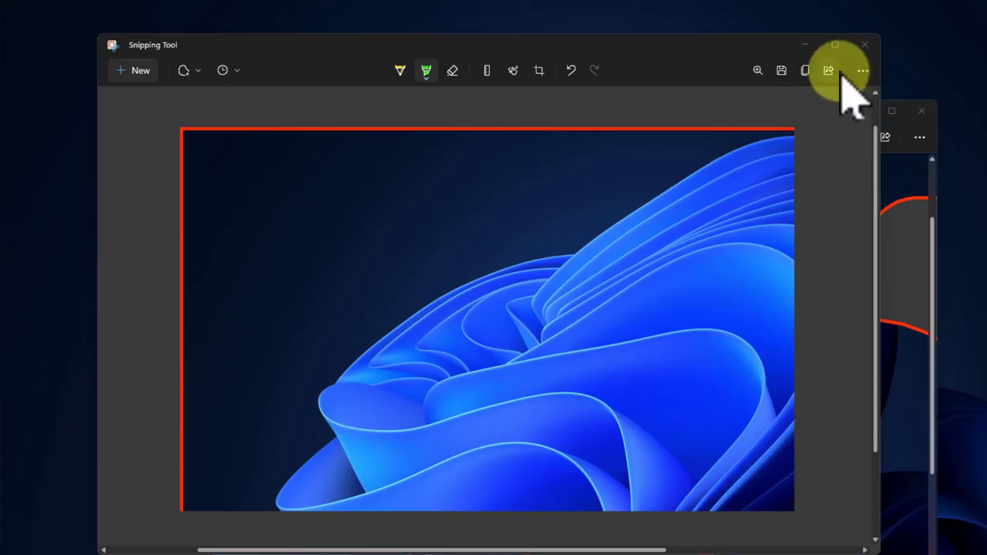
{"action": "left_click", "coordinate": [862, 71]}
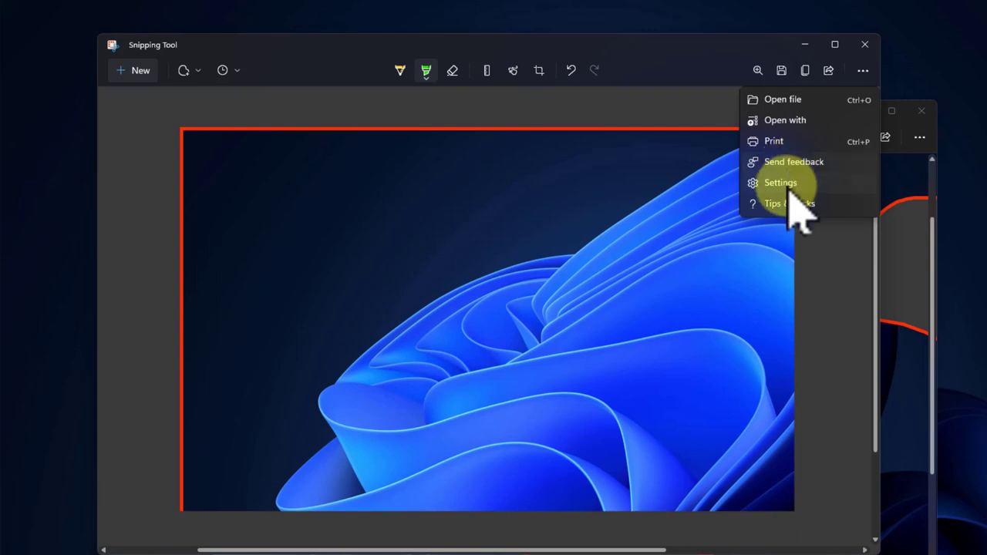
- Open Snipping Tool Settings to review the Print Screen and snipping options, then close it
{"action": "left_click", "coordinate": [786, 183]}
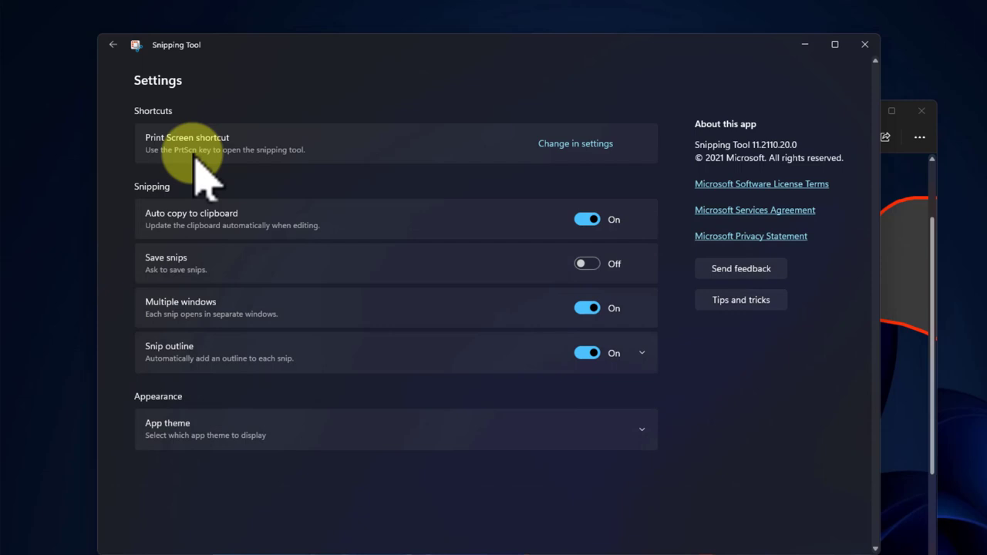
{"action": "left_click", "coordinate": [864, 44]}
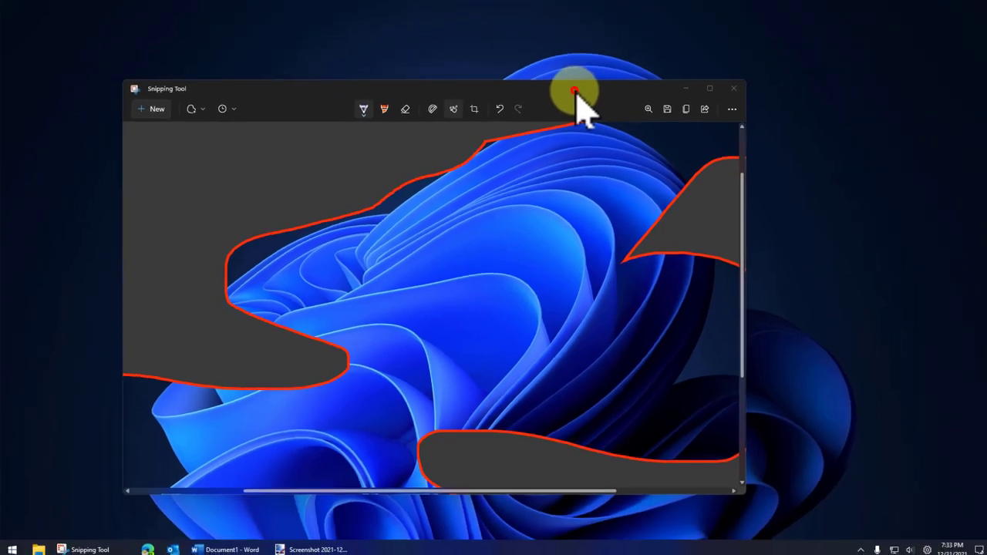
- Reposition the editor, capture a rectangular wallpaper snip with PrtScn, and open its Settings
{"action": "left_click_drag", "start_coordinate": [727, 106], "coordinate": [986, 183]}
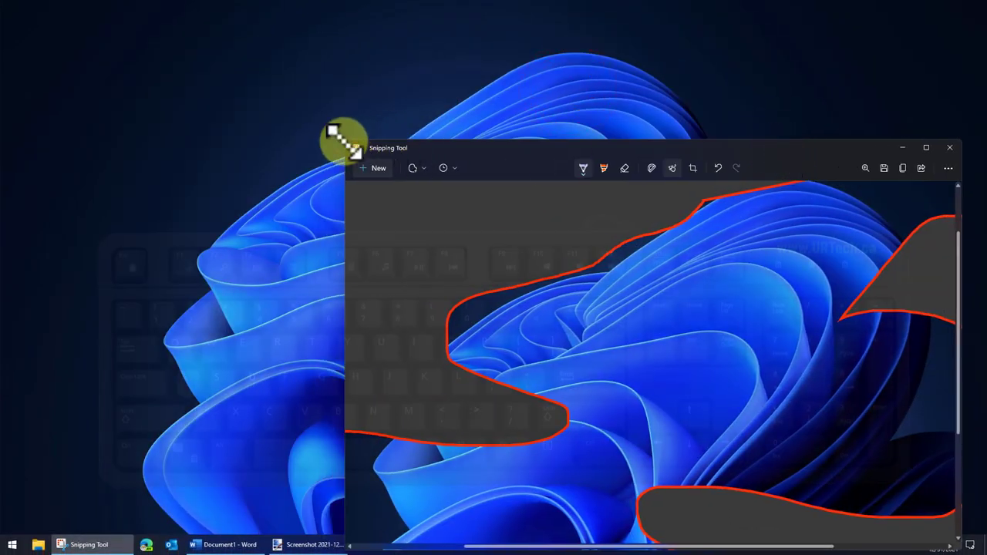
{"action": "left_click_drag", "start_coordinate": [341, 141], "coordinate": [474, 229]}
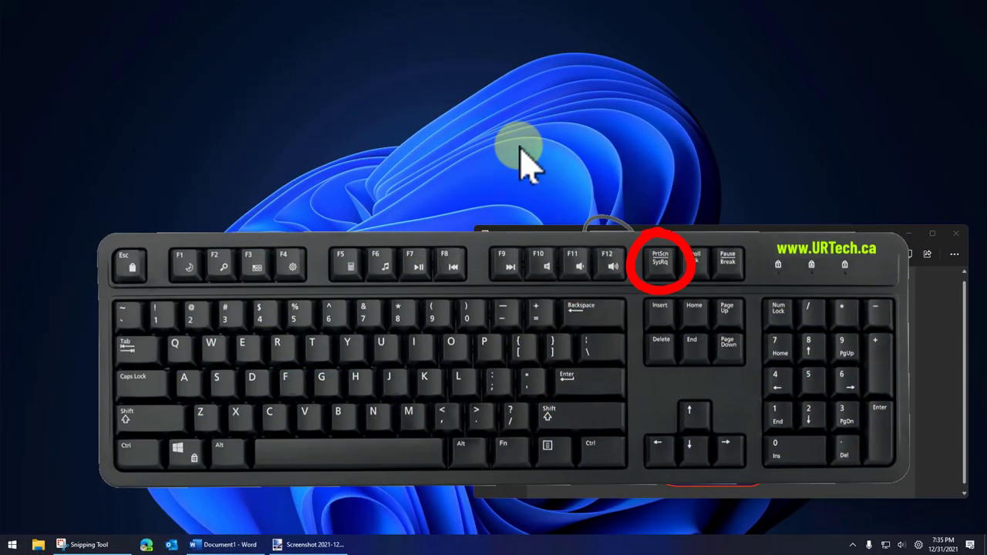
{"action": "key", "text": "Print"}
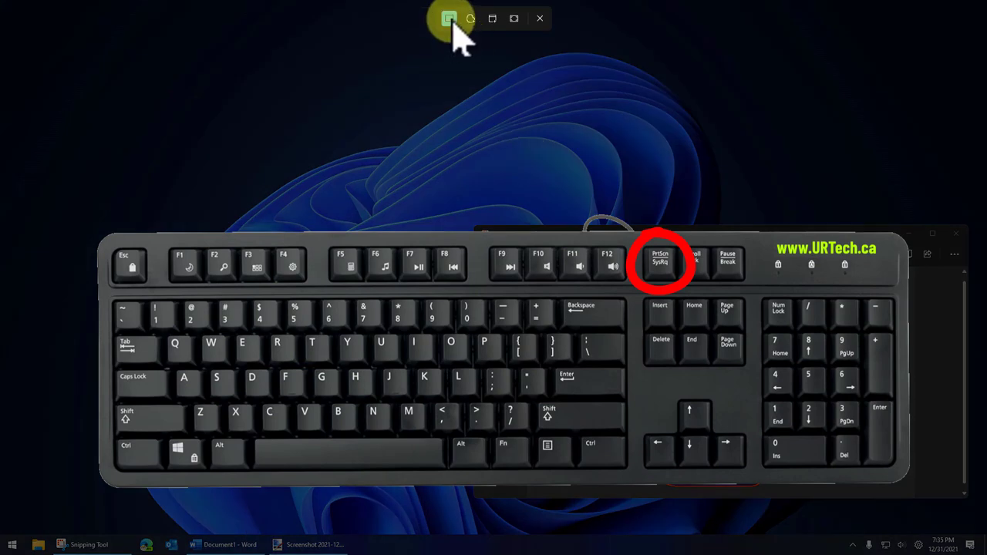
{"action": "left_click_drag", "start_coordinate": [100, 59], "coordinate": [467, 341]}
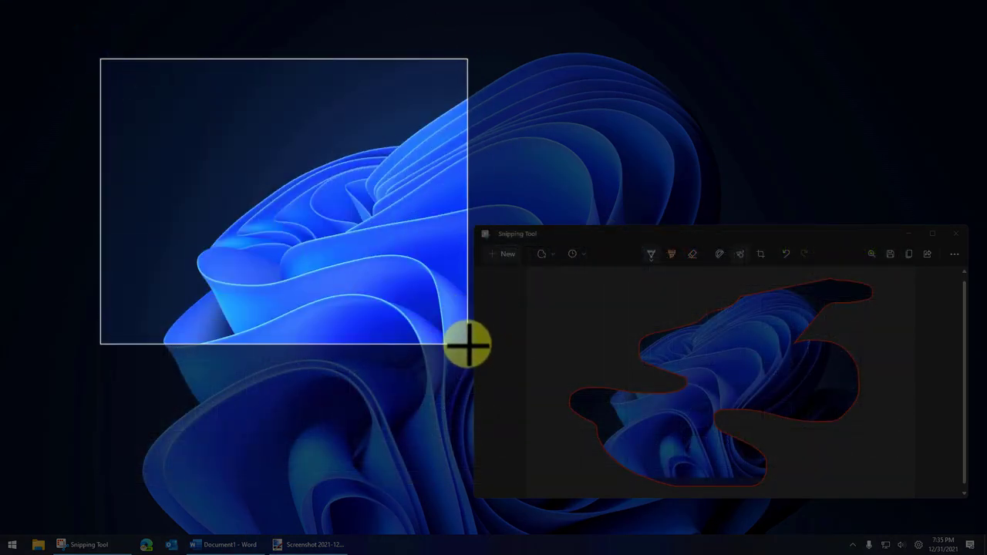
{"action": "left_click", "coordinate": [628, 134]}
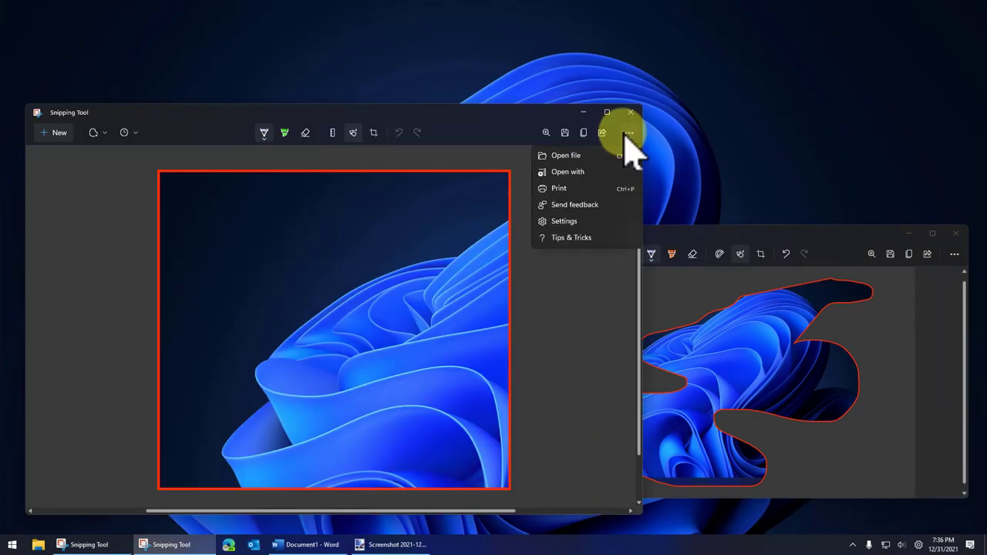
{"action": "left_click", "coordinate": [592, 222]}
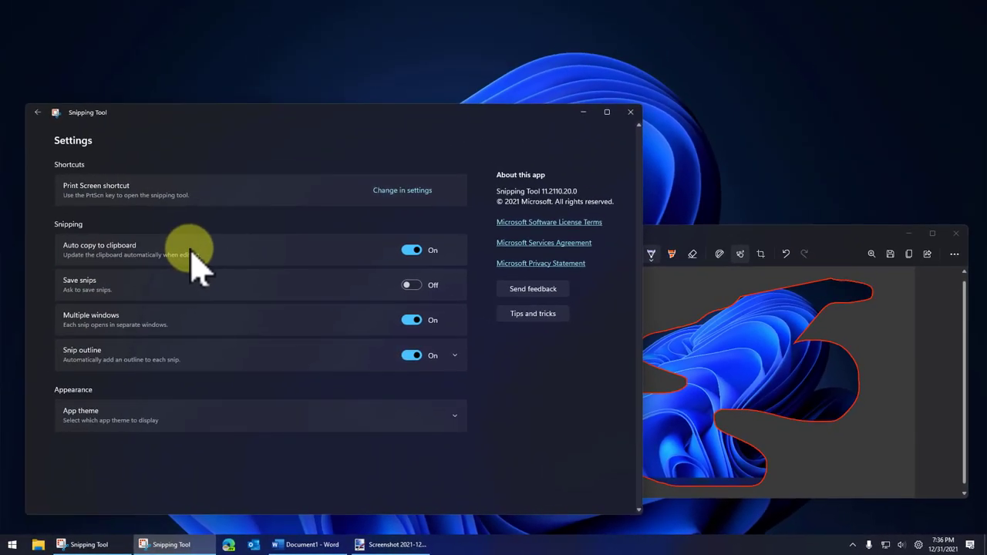
- Copy the freeform snip to the clipboard and minimize its window behind Settings
{"action": "left_click_drag", "start_coordinate": [395, 132], "coordinate": [418, 98]}
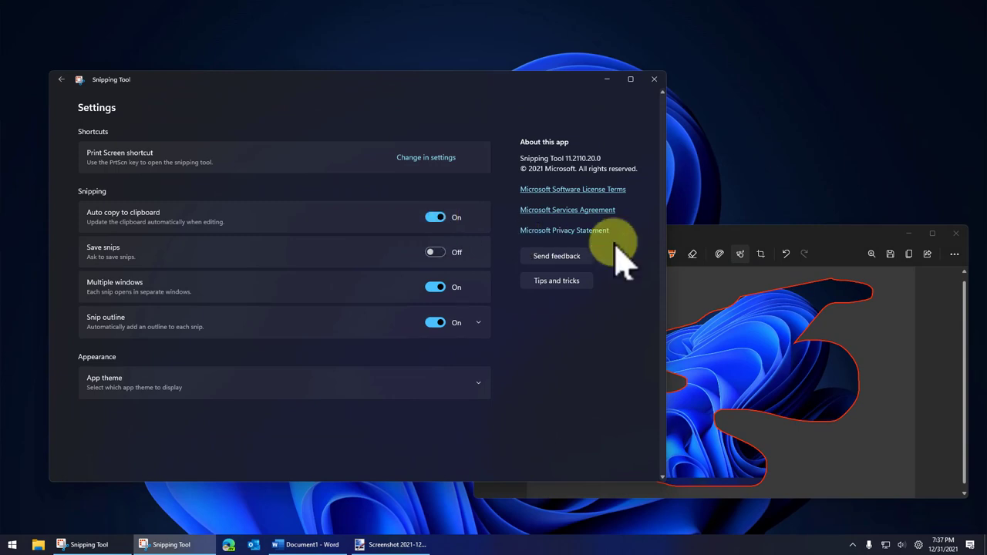
{"action": "left_click", "coordinate": [734, 236]}
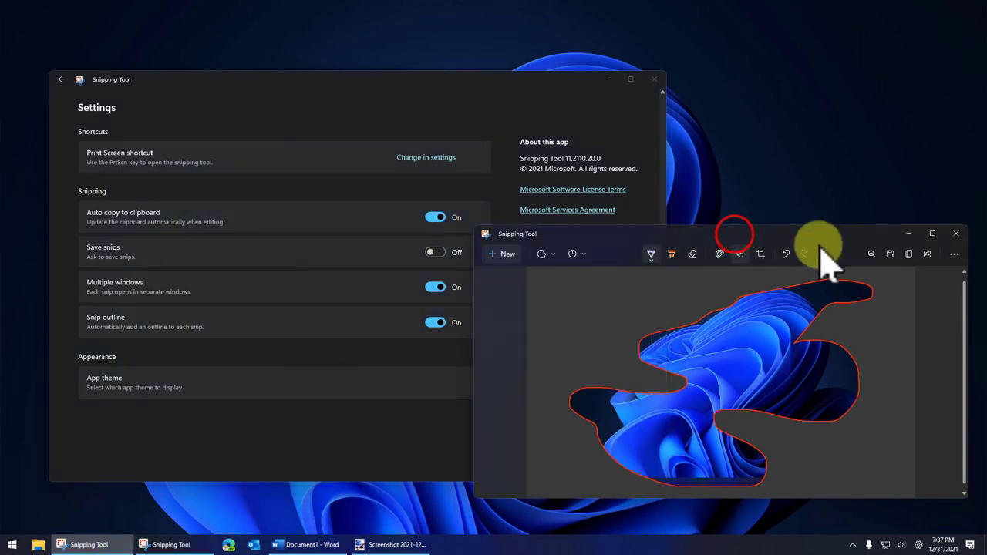
{"action": "left_click", "coordinate": [910, 255]}
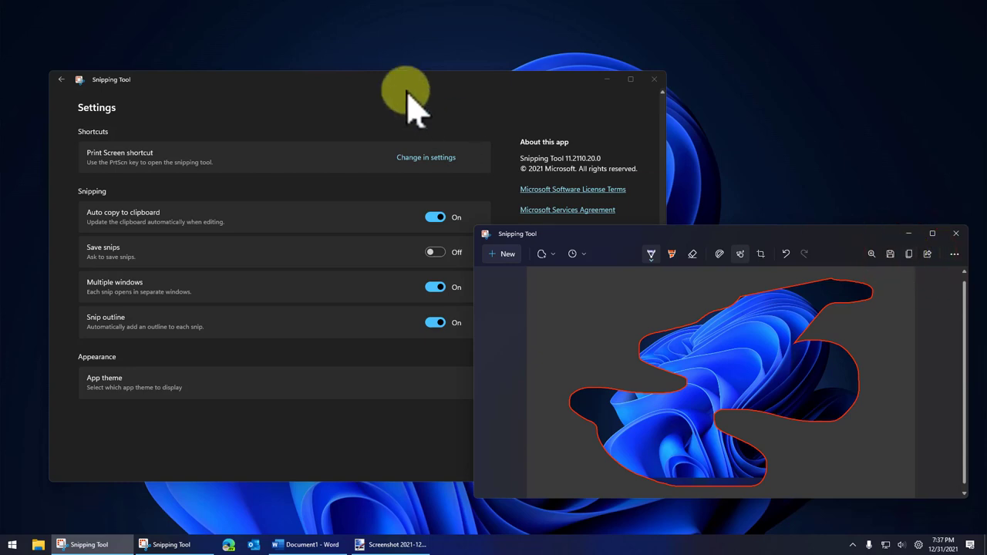
{"action": "left_click", "coordinate": [406, 85]}
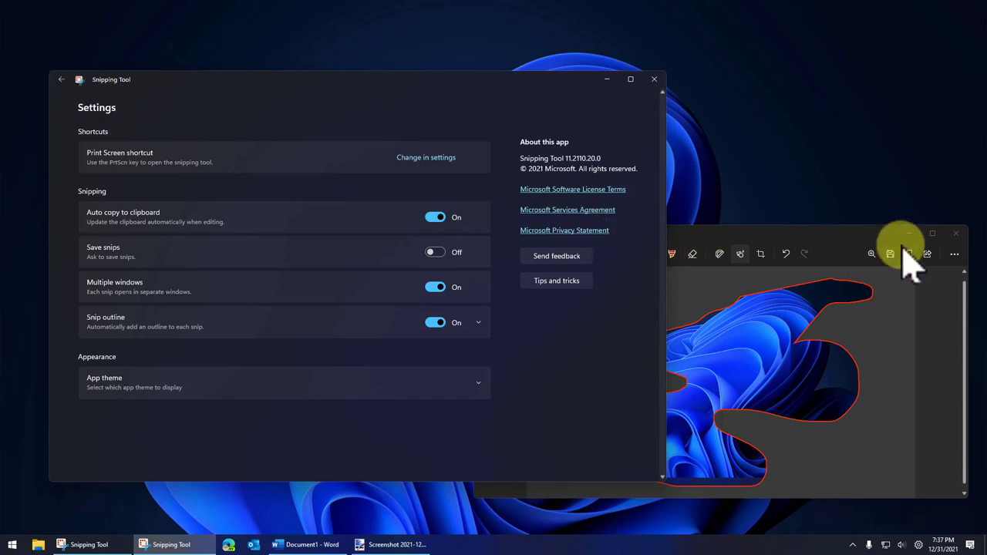
{"action": "left_click", "coordinate": [908, 232]}
- Return to the editor and capture a tall rectangular snip of the wallpaper
{"action": "left_click", "coordinate": [62, 79]}
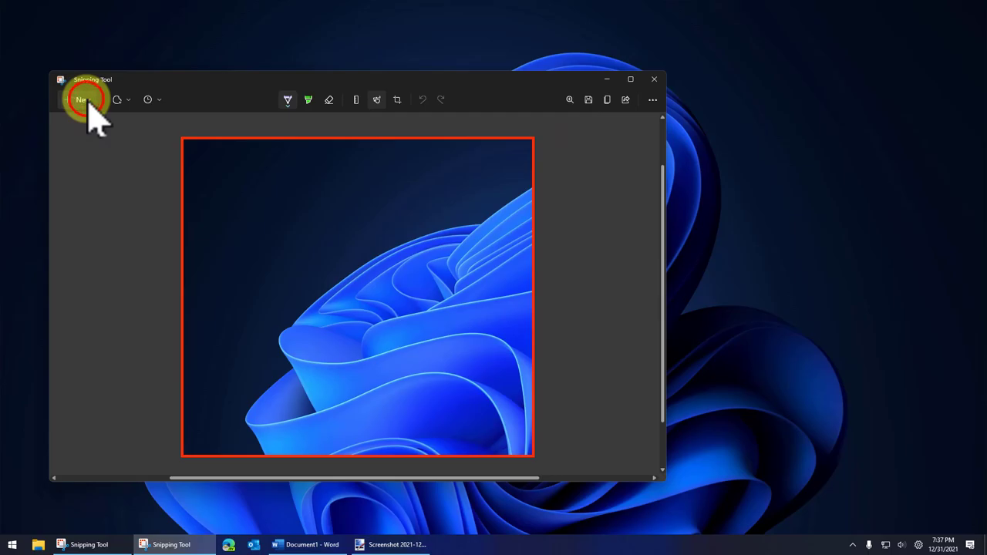
{"action": "left_click", "coordinate": [83, 100]}
{"action": "left_click_drag", "start_coordinate": [110, 59], "coordinate": [446, 549]}
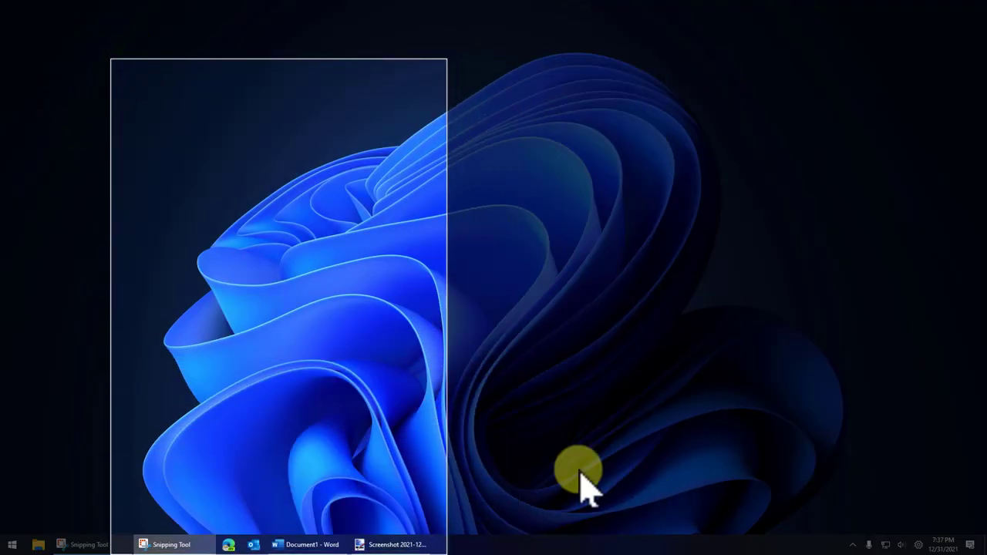
- Paste the snip into a new paragraph below the Word text, minimize Word, and close the snip window
{"action": "left_click", "coordinate": [386, 545]}
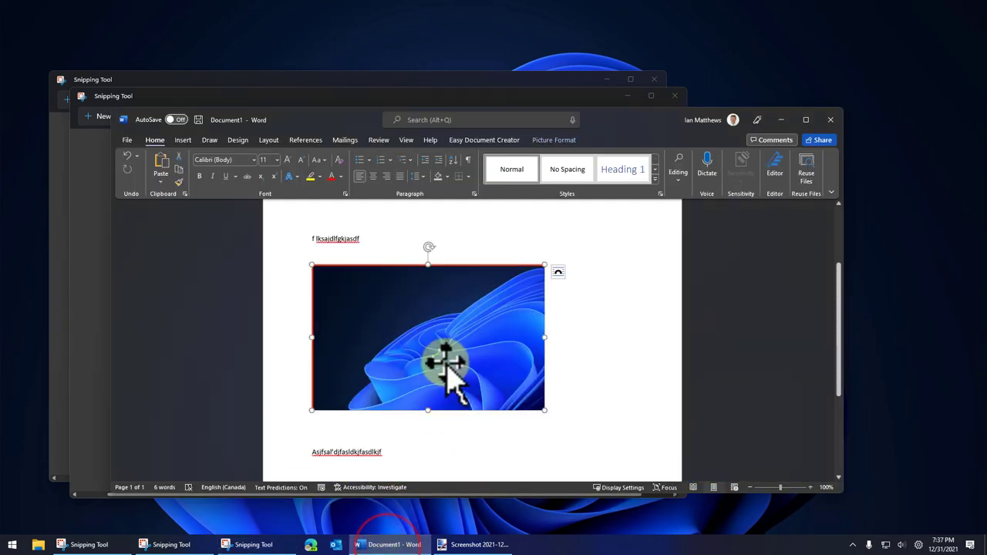
{"action": "left_click", "coordinate": [378, 451]}
{"action": "key", "text": "Return"}
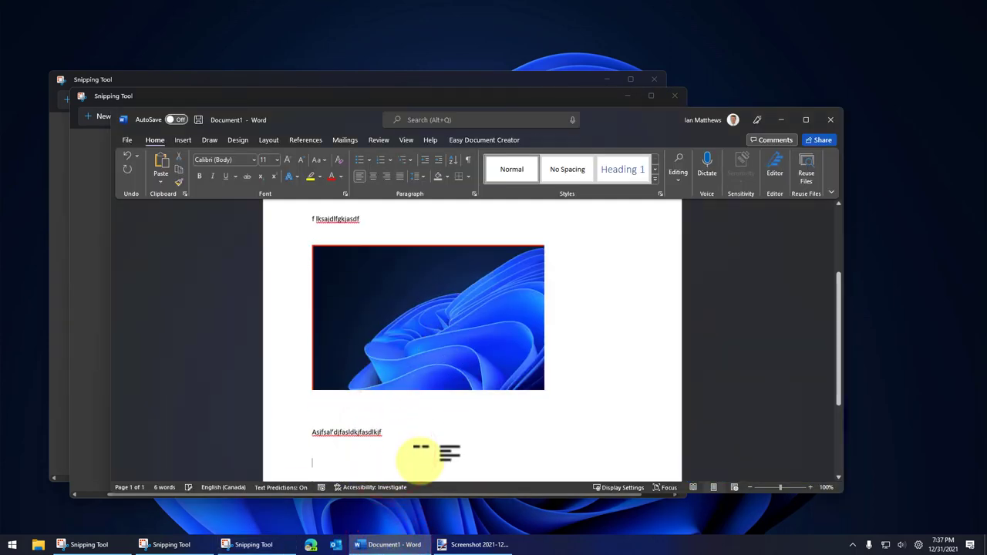
{"action": "key", "text": "ctrl+v"}
{"action": "left_click", "coordinate": [783, 119]}
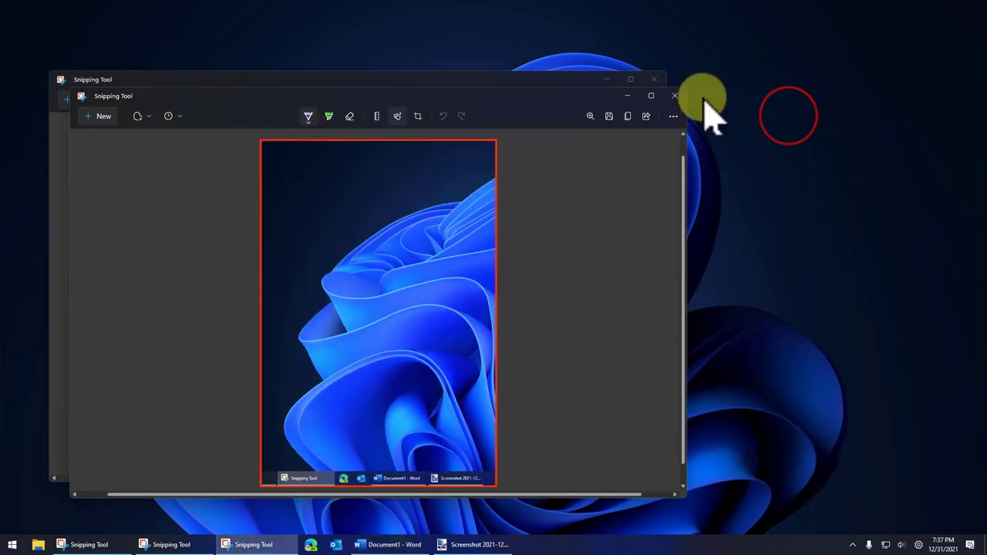
{"action": "left_click", "coordinate": [675, 96]}
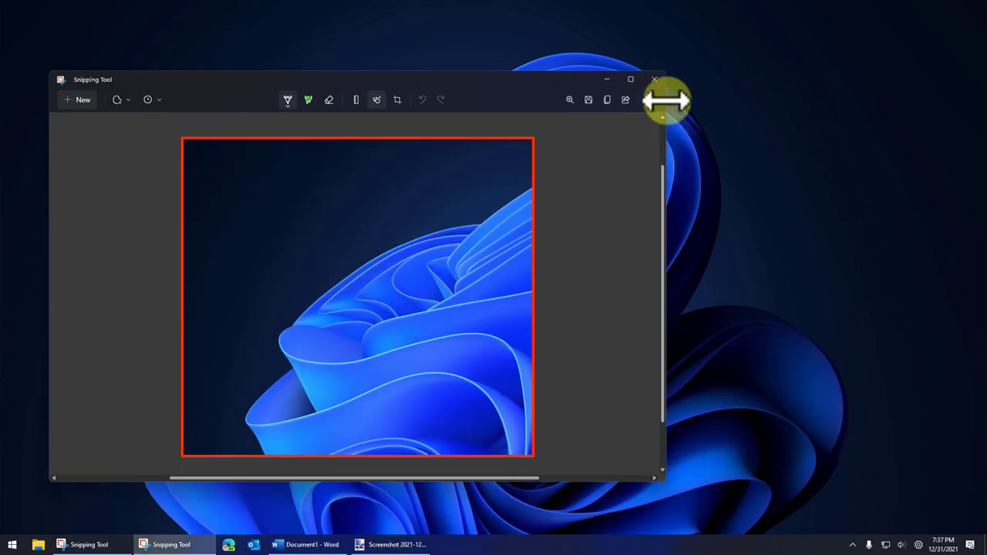
{"action": "left_click", "coordinate": [651, 103]}
- Open Settings, return to the snip editor, and rearrange the editor and free-form snip windows
{"action": "left_click", "coordinate": [609, 175]}
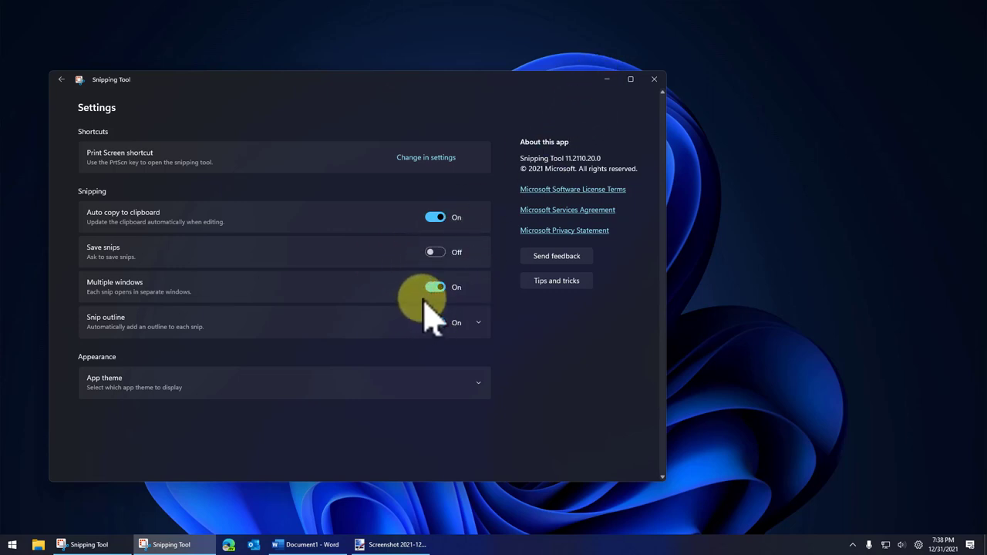
{"action": "left_click", "coordinate": [608, 79]}
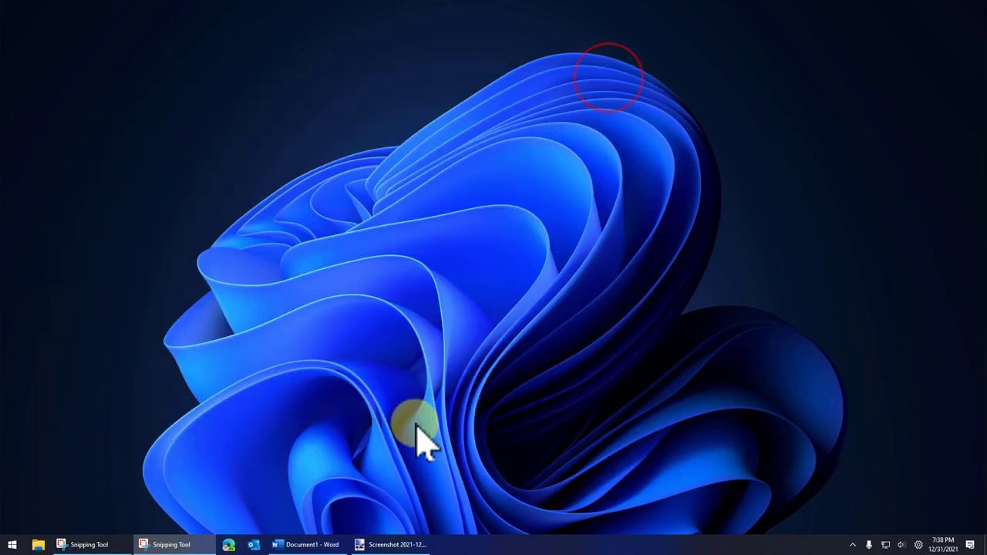
{"action": "left_click", "coordinate": [385, 544]}
{"action": "left_click", "coordinate": [171, 544]}
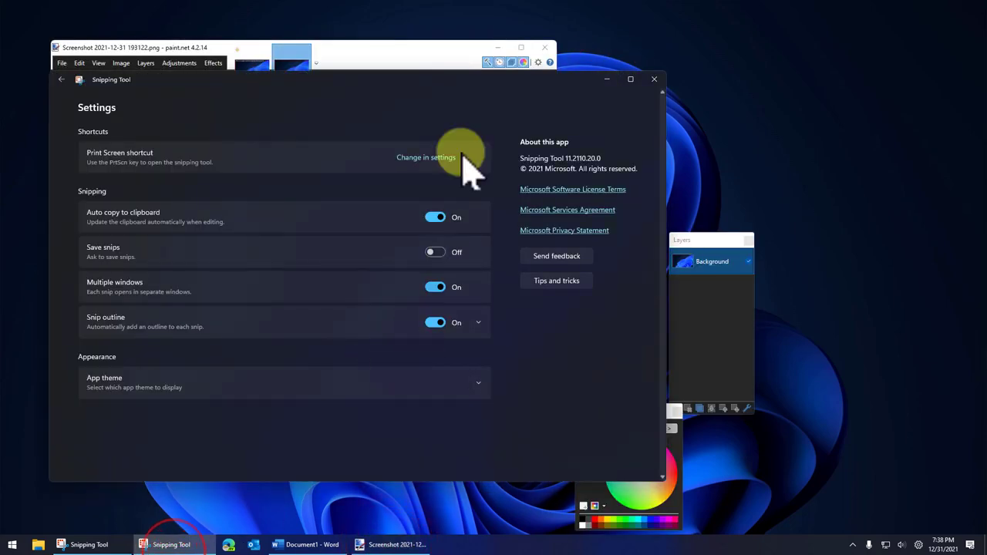
{"action": "left_click", "coordinate": [60, 80]}
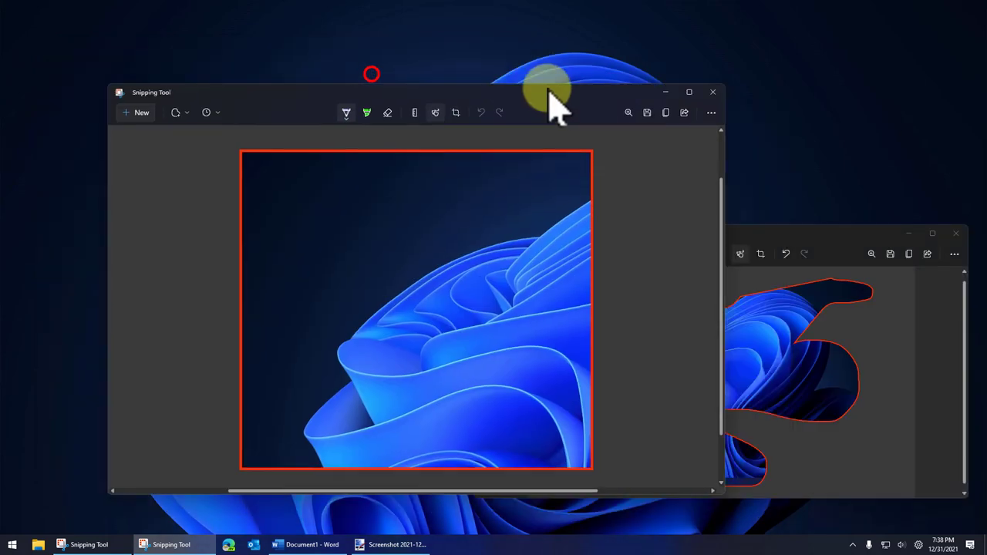
{"action": "left_click_drag", "start_coordinate": [548, 90], "coordinate": [517, 56]}
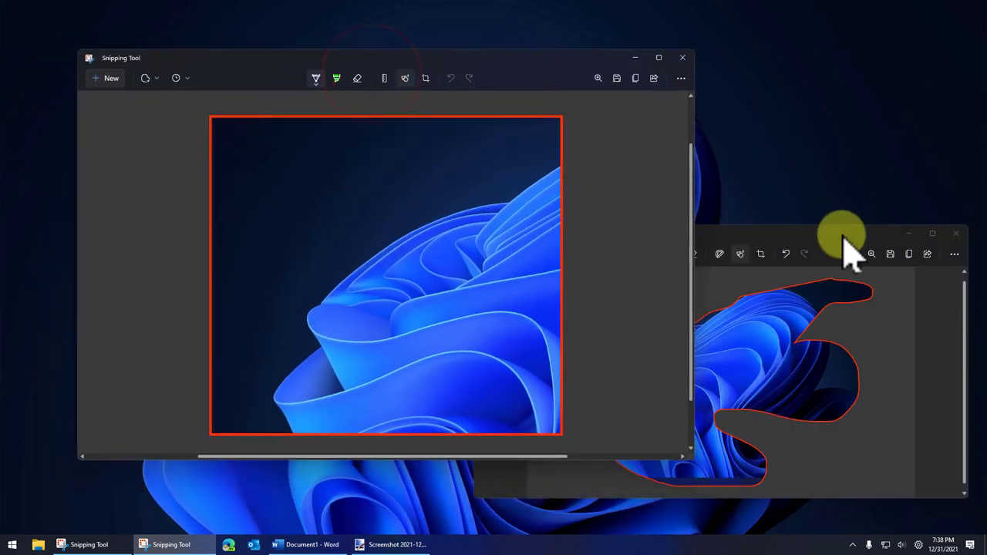
{"action": "left_click_drag", "start_coordinate": [843, 231], "coordinate": [758, 168]}
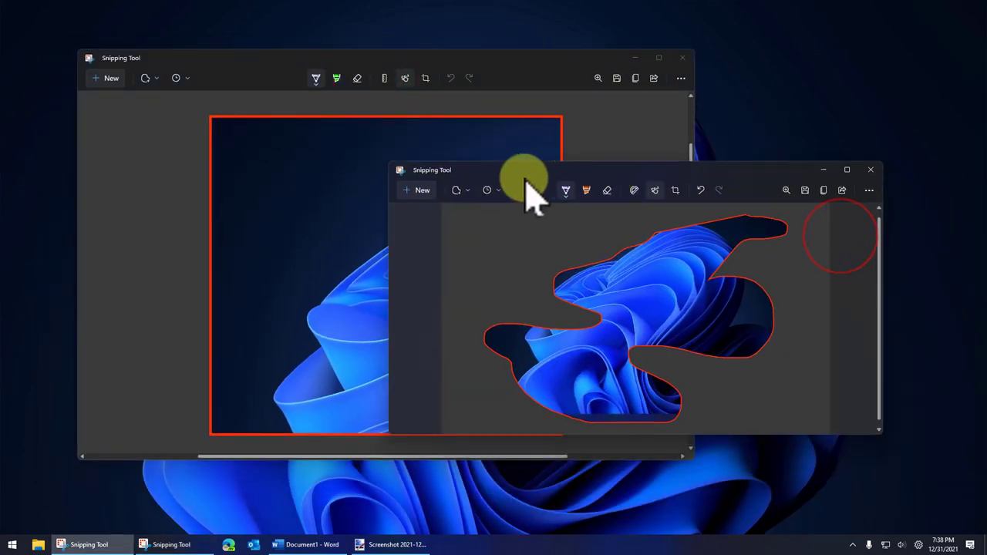
- Capture a Rectangle-mode snip of the desktop's right side into its own window
{"action": "left_click", "coordinate": [421, 191]}
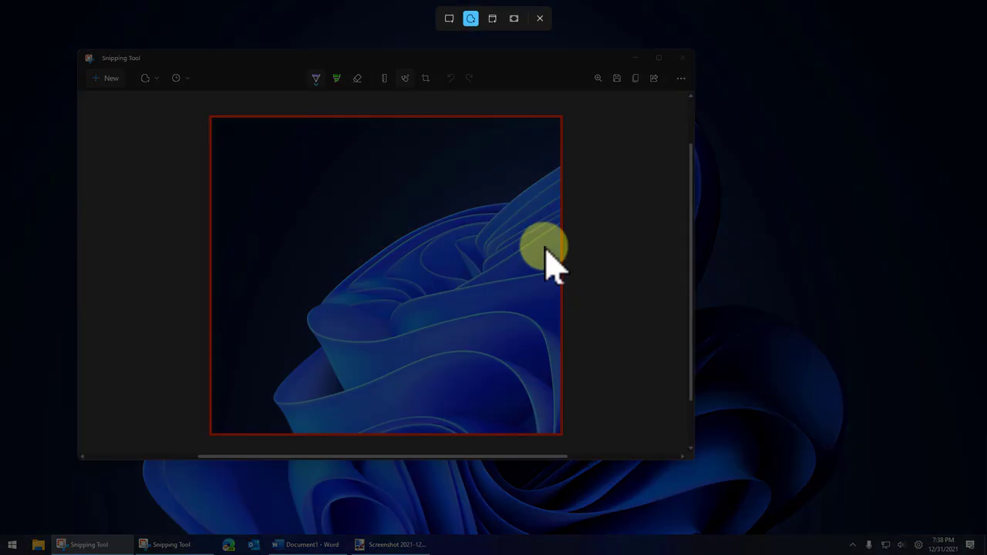
{"action": "left_click", "coordinate": [449, 18]}
{"action": "left_click_drag", "start_coordinate": [660, 214], "coordinate": [986, 508]}
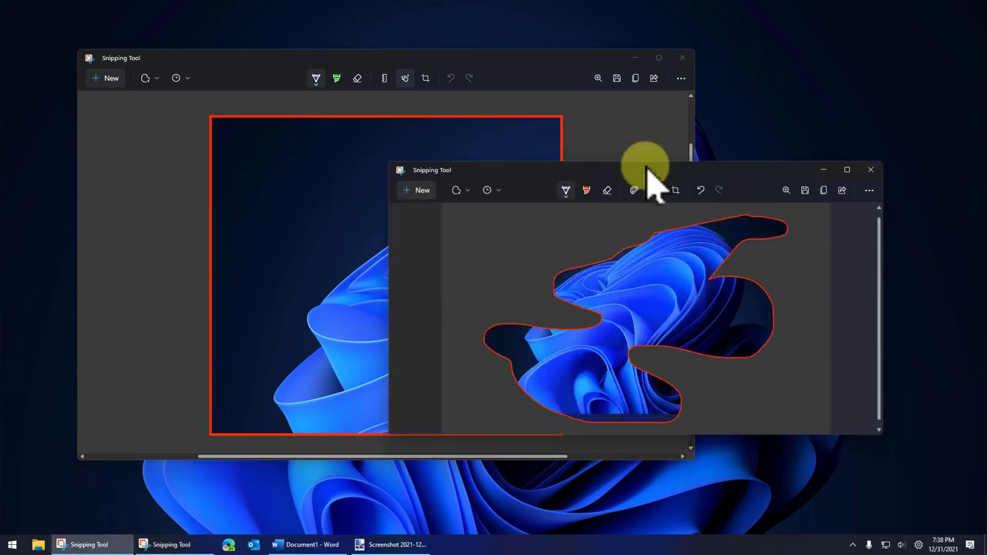
{"action": "left_click", "coordinate": [650, 177]}
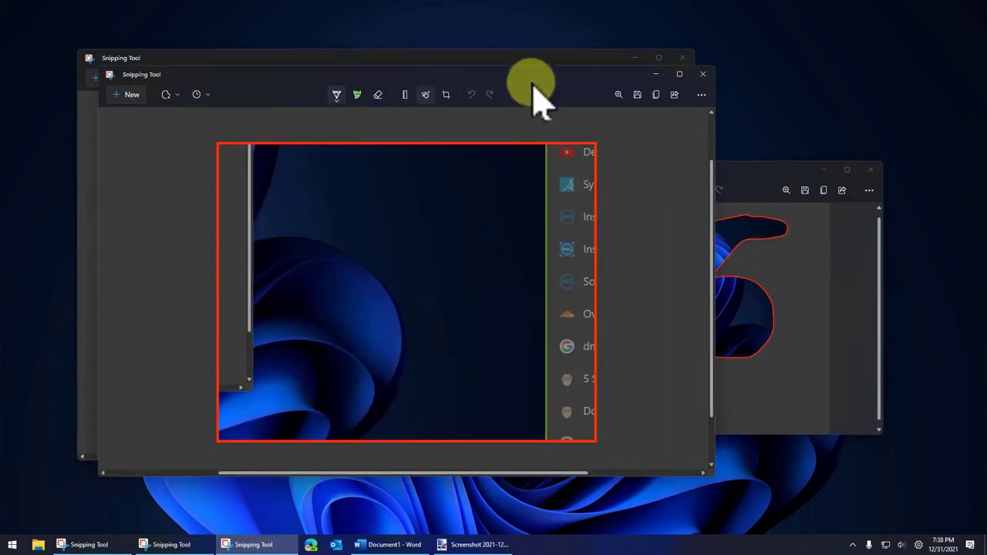
- Arrange the free-form and rectangular snip windows and bring up the app Settings
{"action": "left_click_drag", "start_coordinate": [525, 77], "coordinate": [511, 110]}
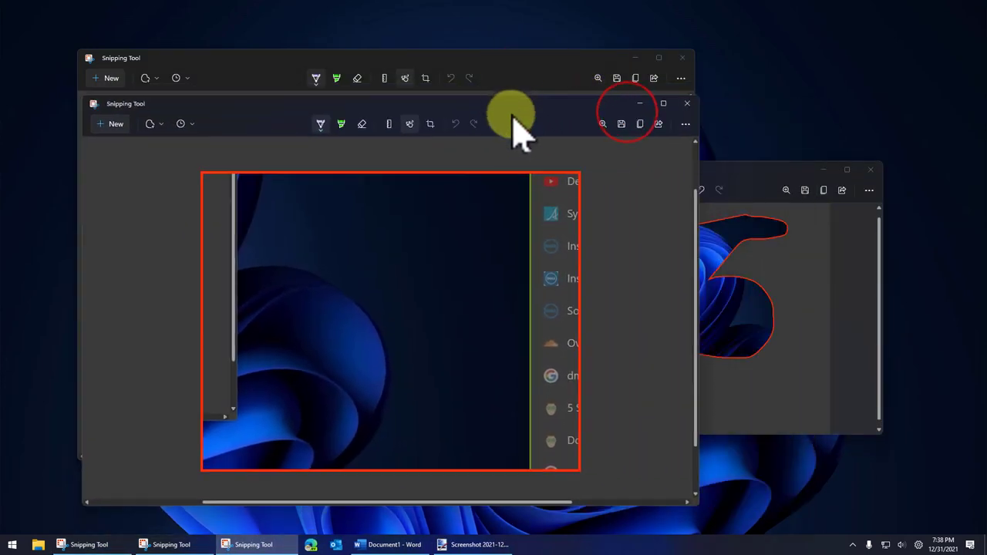
{"action": "left_click", "coordinate": [749, 172]}
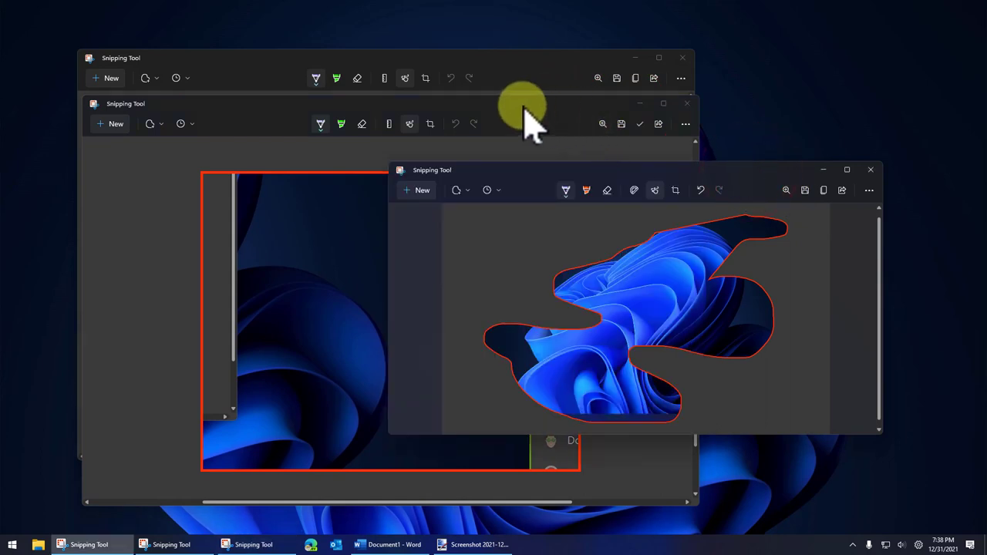
{"action": "left_click_drag", "start_coordinate": [528, 170], "coordinate": [580, 203]}
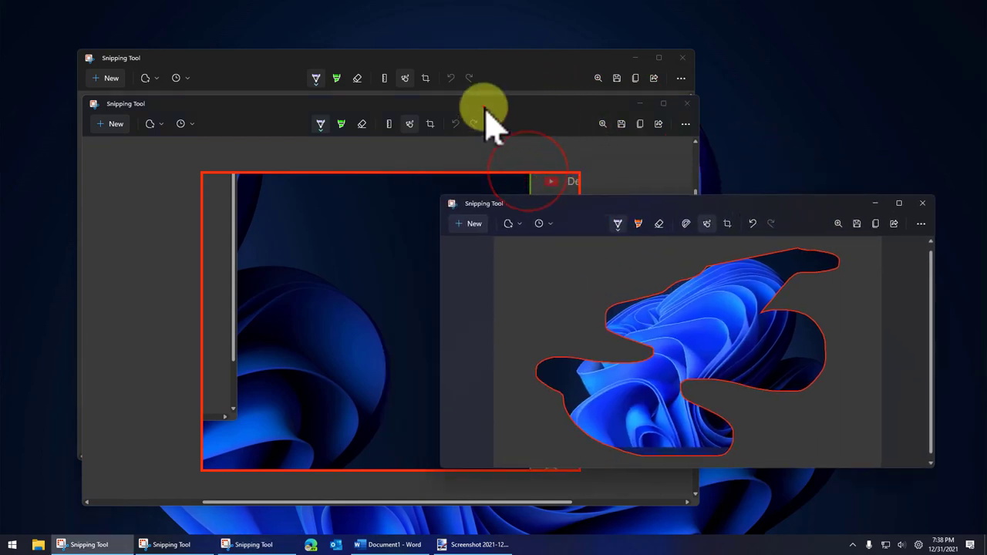
{"action": "left_click_drag", "start_coordinate": [484, 106], "coordinate": [602, 110]}
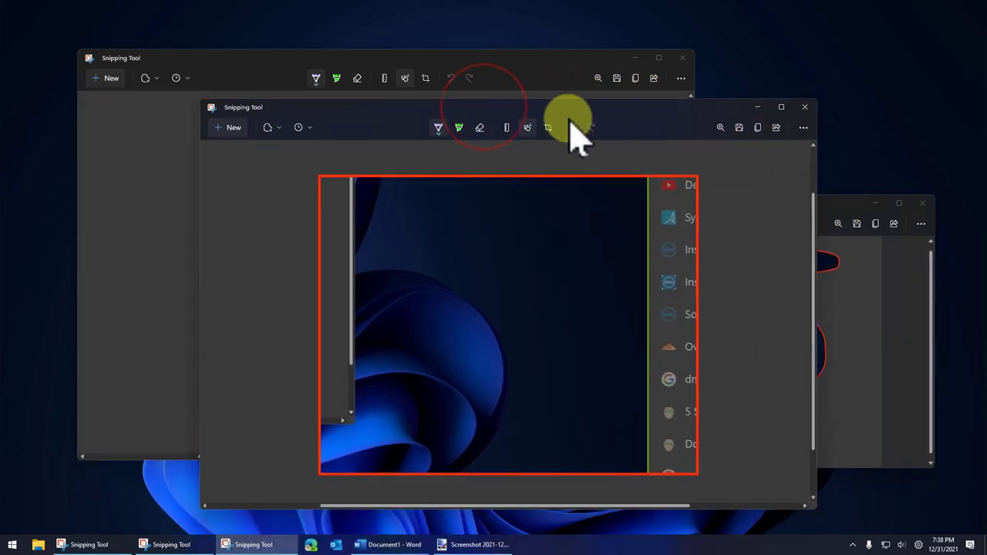
{"action": "left_click", "coordinate": [803, 127]}
{"action": "key", "text": "Escape"}
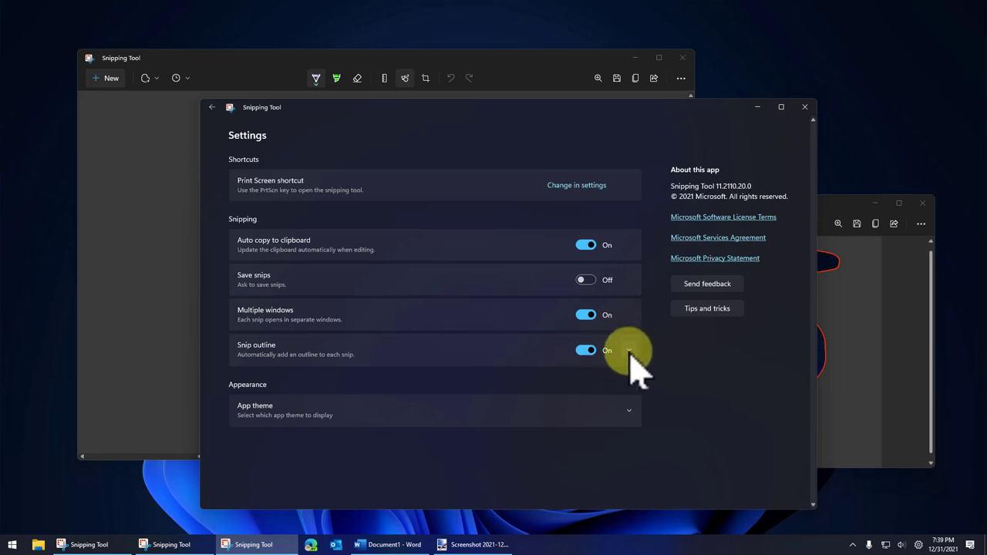
- Bring the red-outlined snip forward and open Snipping Tool's settings
{"action": "left_click", "coordinate": [757, 106]}
{"action": "left_click", "coordinate": [759, 203]}
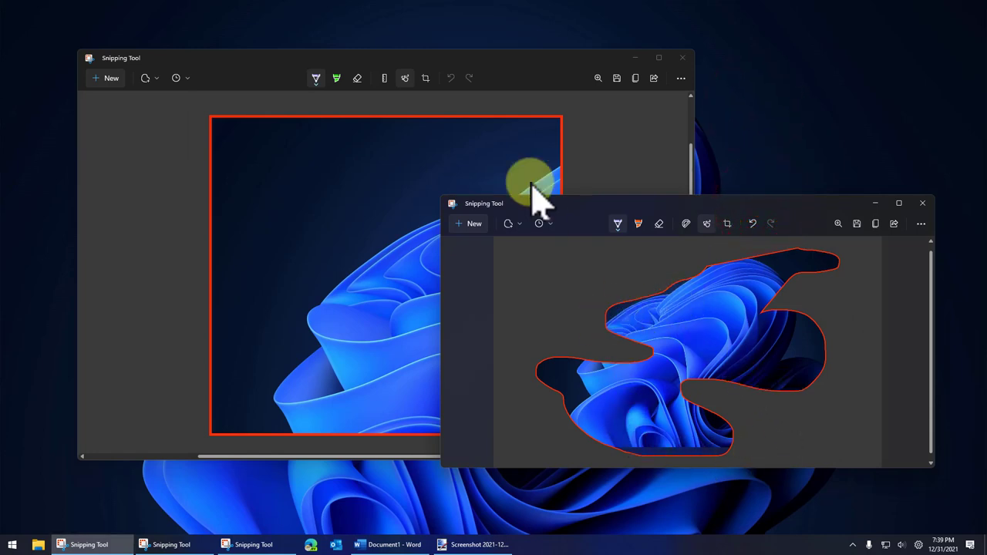
{"action": "left_click", "coordinate": [681, 78]}
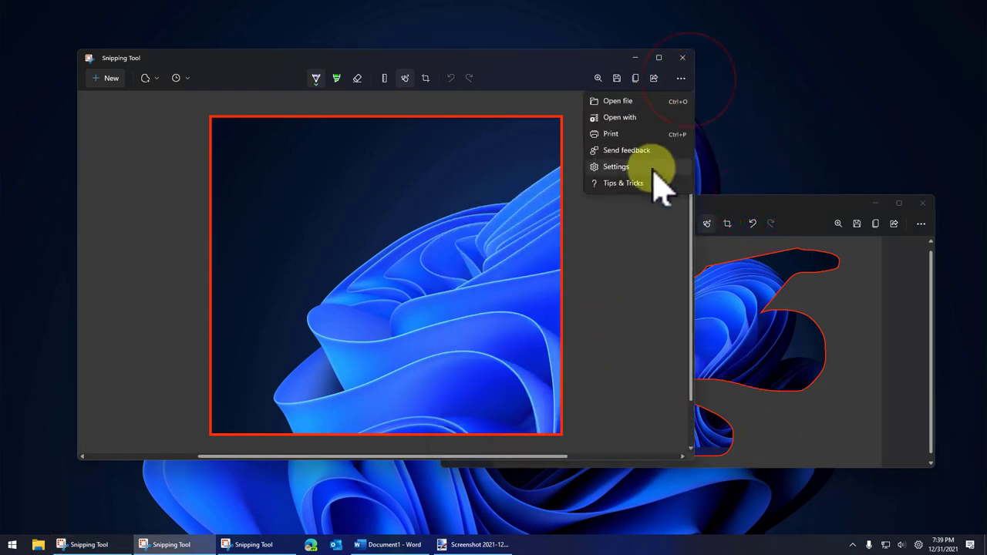
{"action": "left_click", "coordinate": [654, 168]}
- Set the snip outline to blue at near-maximum thickness, then return to the snip
{"action": "left_click", "coordinate": [417, 306]}
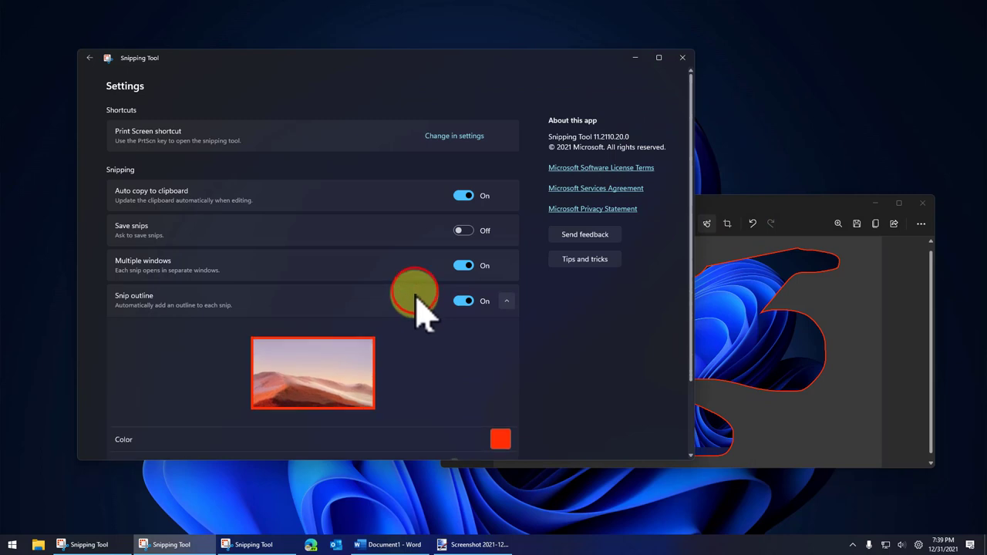
{"action": "left_click", "coordinate": [500, 439]}
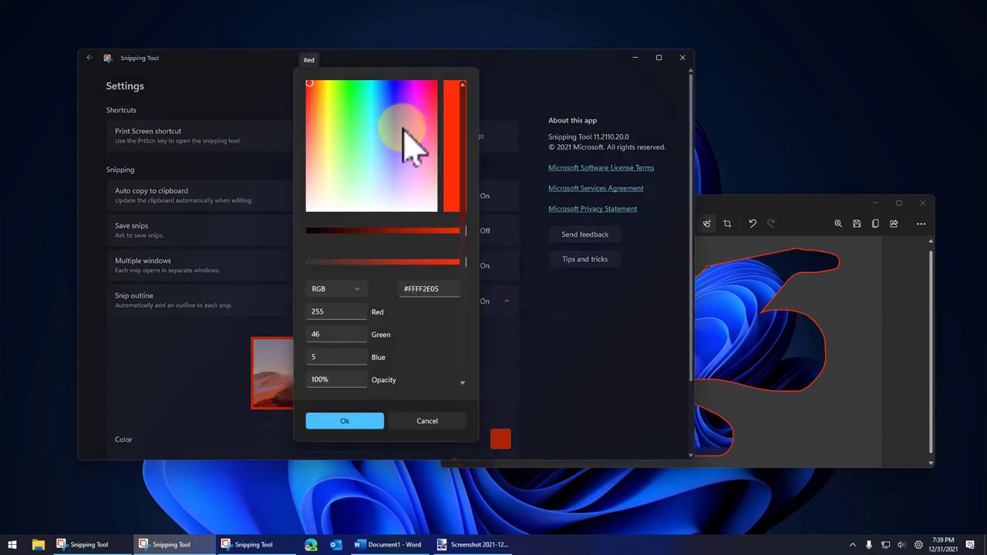
{"action": "left_click", "coordinate": [394, 83]}
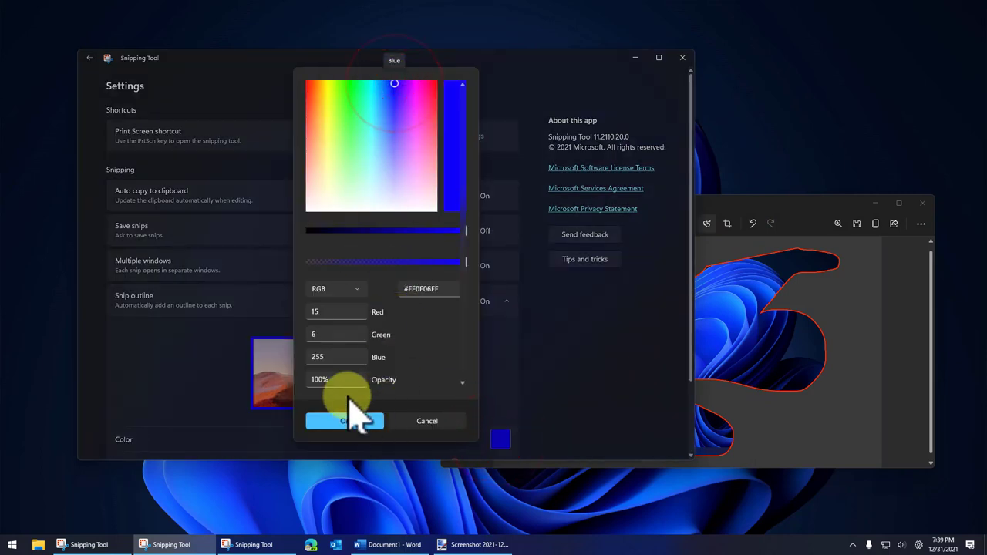
{"action": "left_click", "coordinate": [353, 421]}
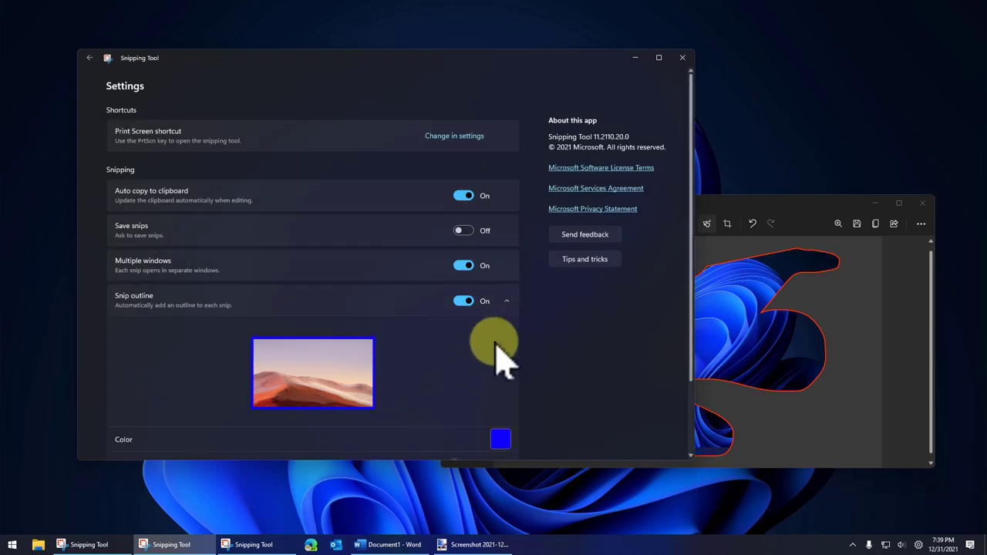
{"action": "scroll", "coordinate": [502, 357], "scroll_direction": "down", "scroll_amount": 2}
{"action": "left_click_drag", "start_coordinate": [454, 376], "coordinate": [505, 376]}
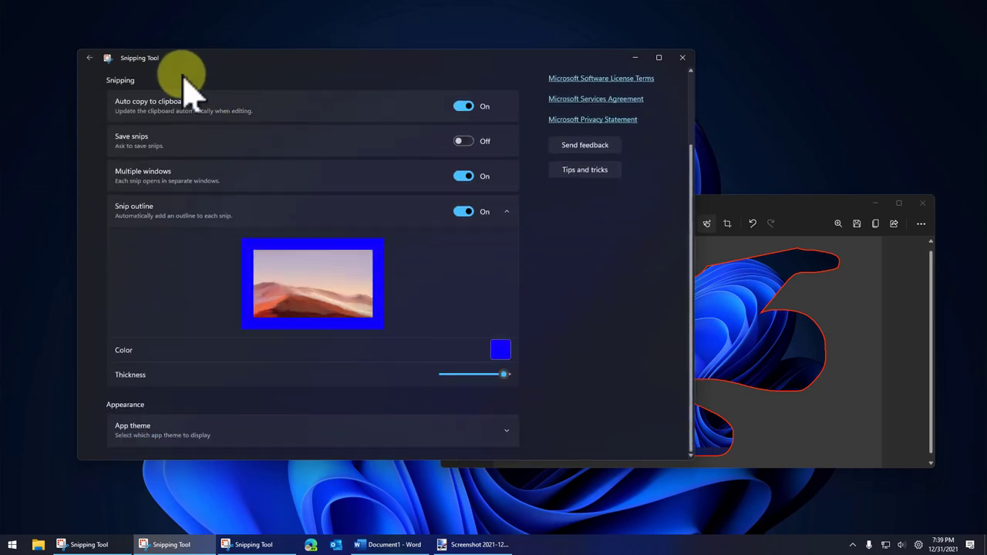
{"action": "left_click", "coordinate": [90, 58]}
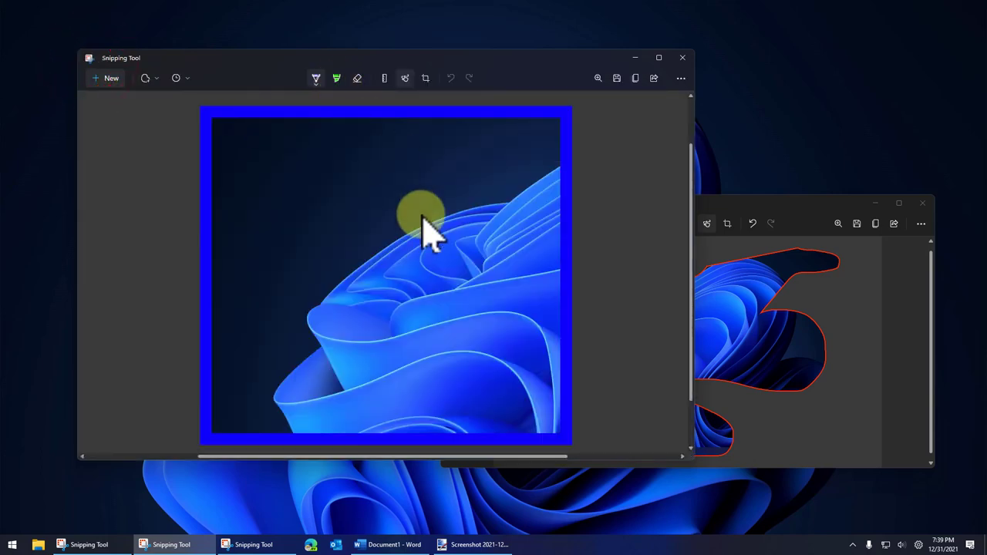
- Start a new rectangle-mode snip and drag a region from the screen's top-left
{"action": "left_click", "coordinate": [108, 78]}
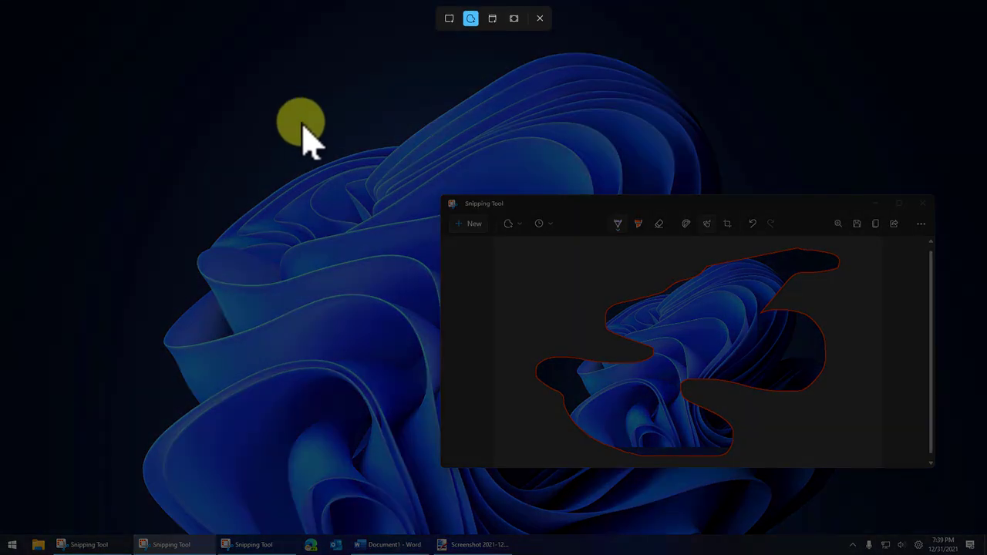
{"action": "left_click", "coordinate": [448, 18]}
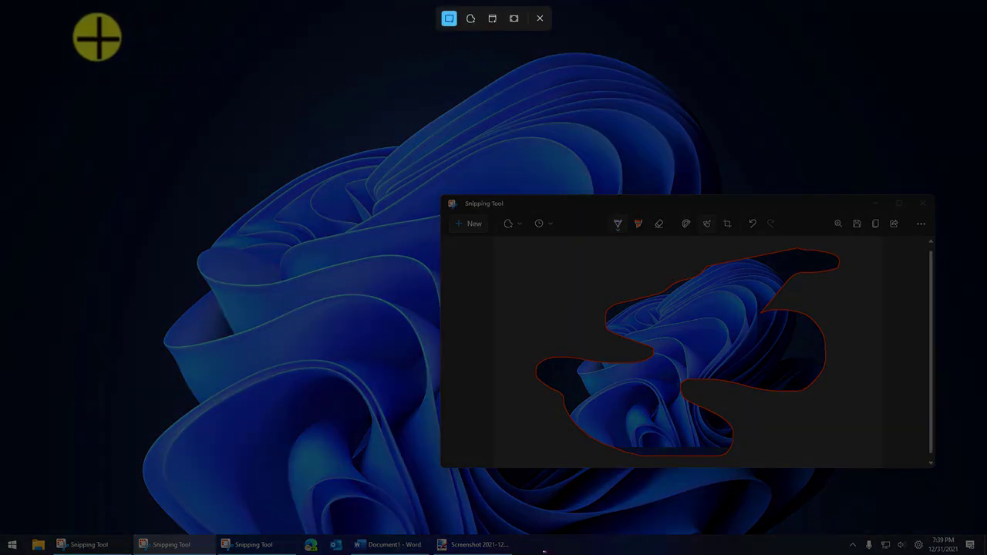
{"action": "left_click_drag", "start_coordinate": [39, 14], "coordinate": [359, 245]}
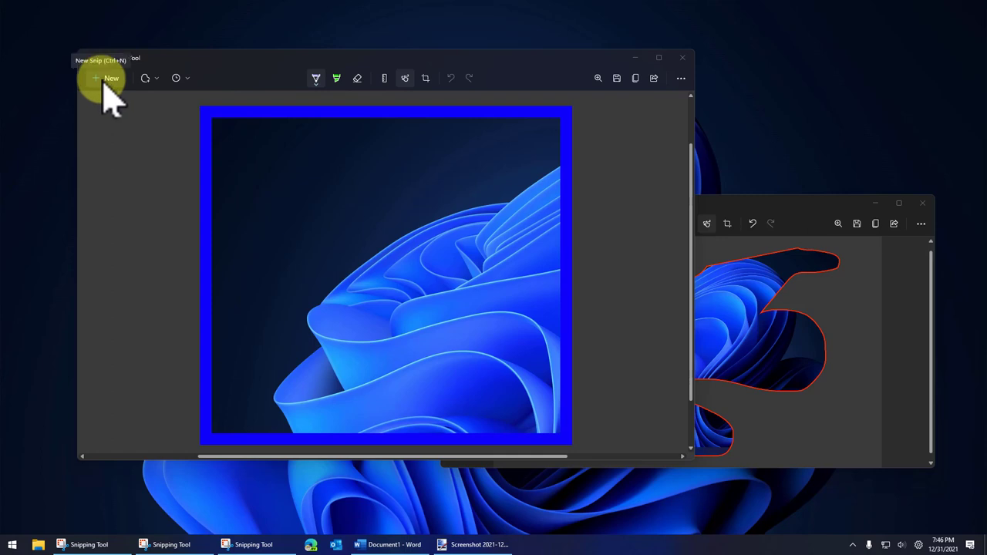
- Capture a wide rectangular strip of the desktop as a new snip
{"action": "left_click", "coordinate": [104, 85]}
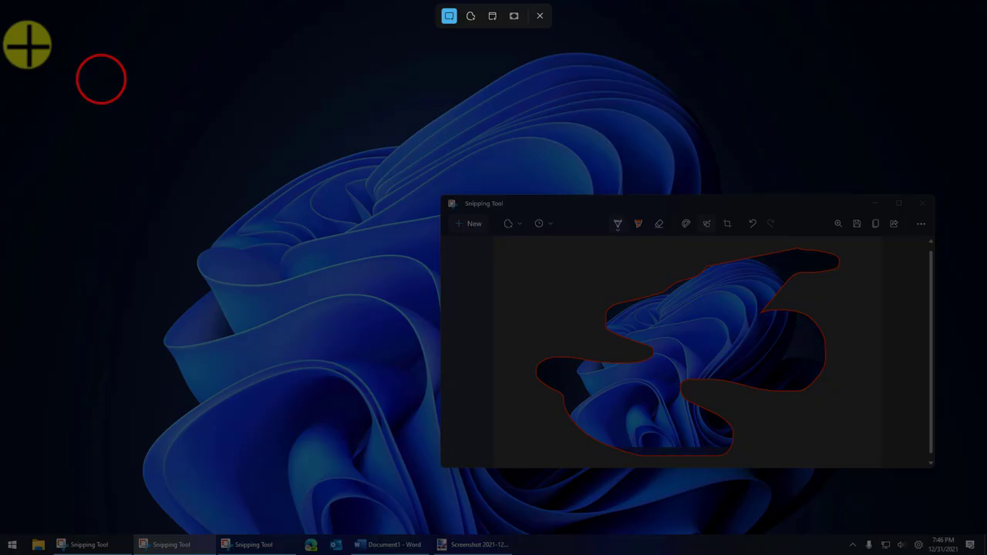
{"action": "left_click_drag", "start_coordinate": [26, 37], "coordinate": [776, 168]}
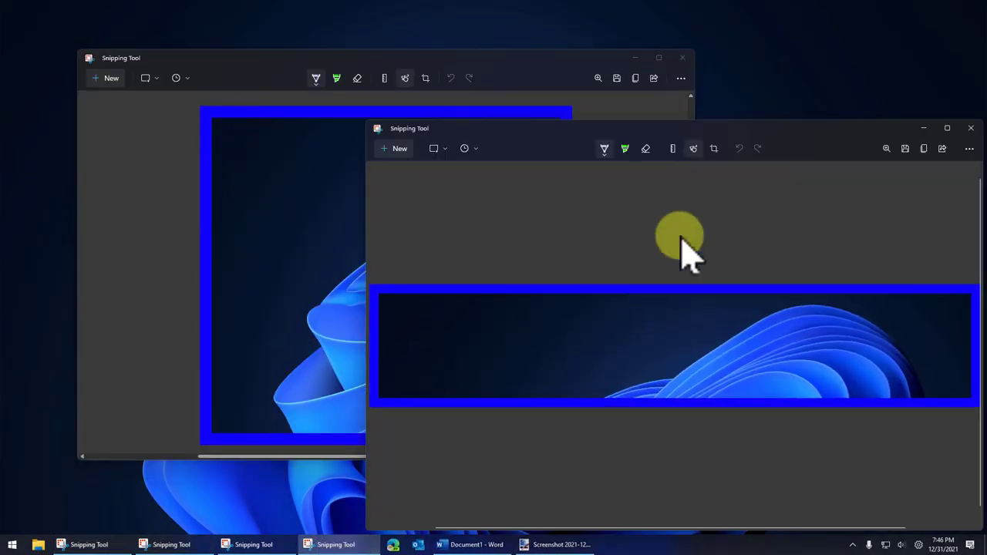
{"action": "left_click_drag", "start_coordinate": [665, 128], "coordinate": [461, 60]}
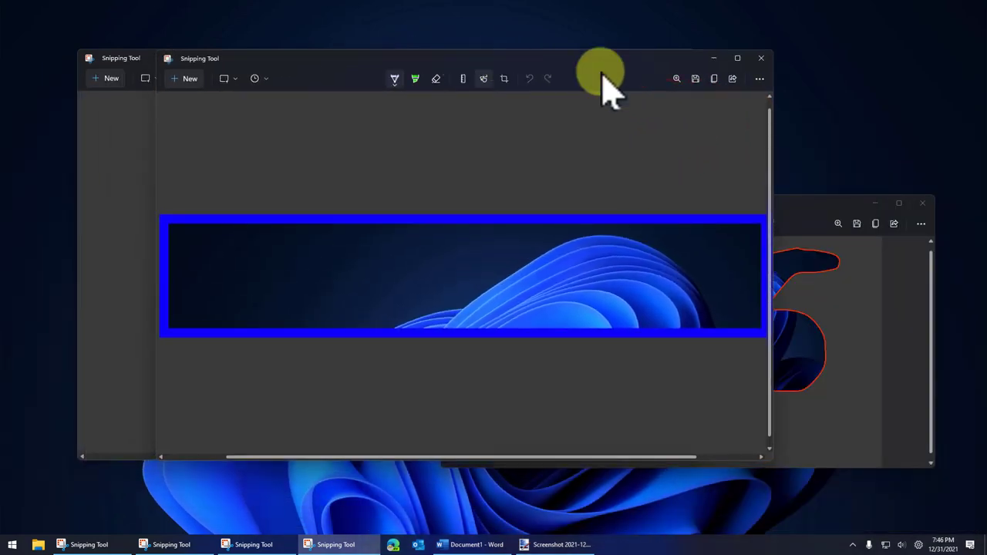
- Open the new snip in paint.net with Open with
{"action": "left_click", "coordinate": [759, 78]}
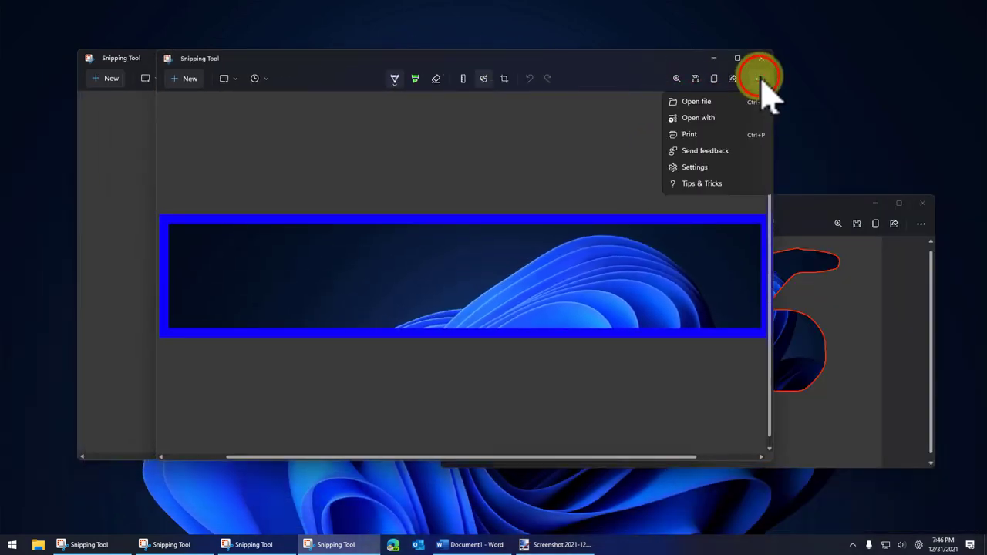
{"action": "left_click", "coordinate": [738, 117]}
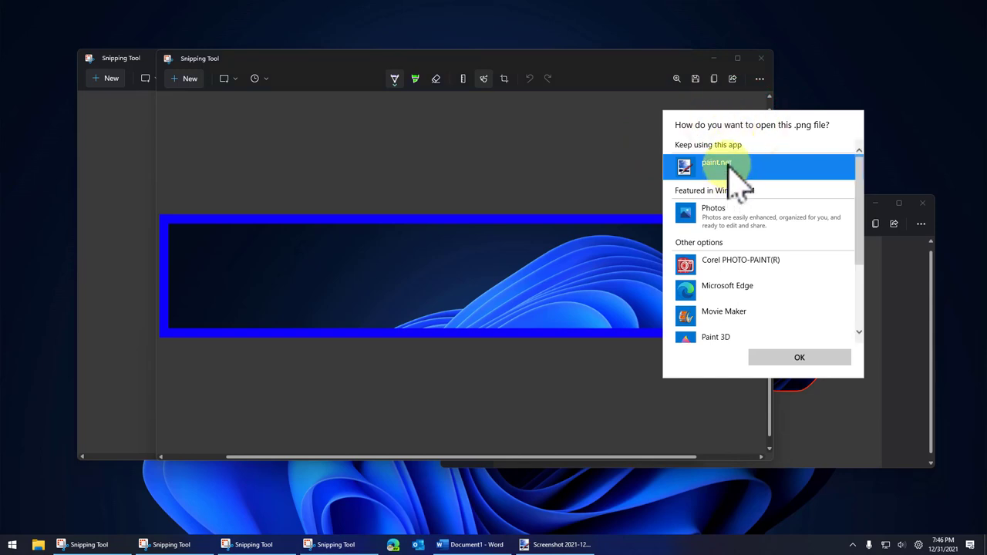
{"action": "double_click", "coordinate": [728, 165]}
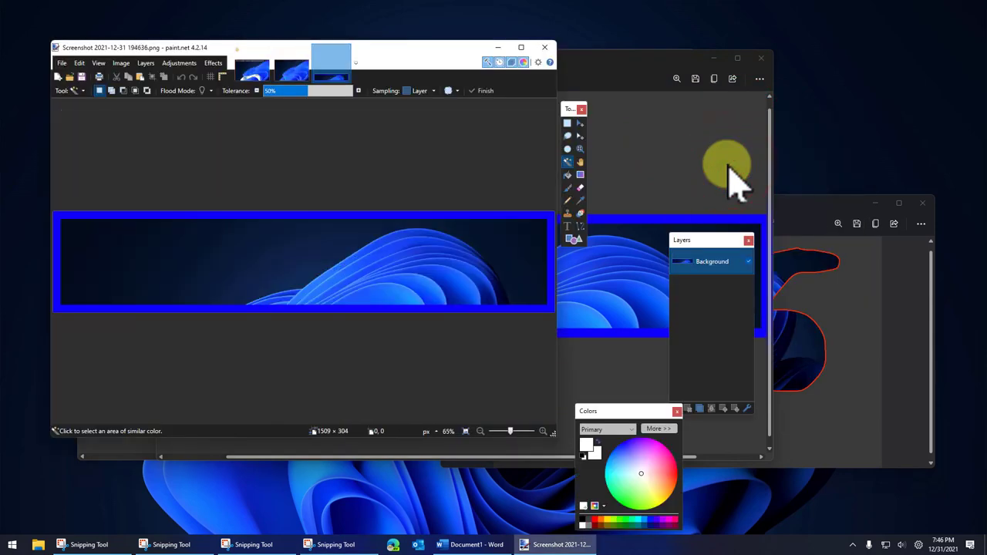
- Show paint.net's Layers menu for the opened snip
{"action": "left_click", "coordinate": [144, 64]}
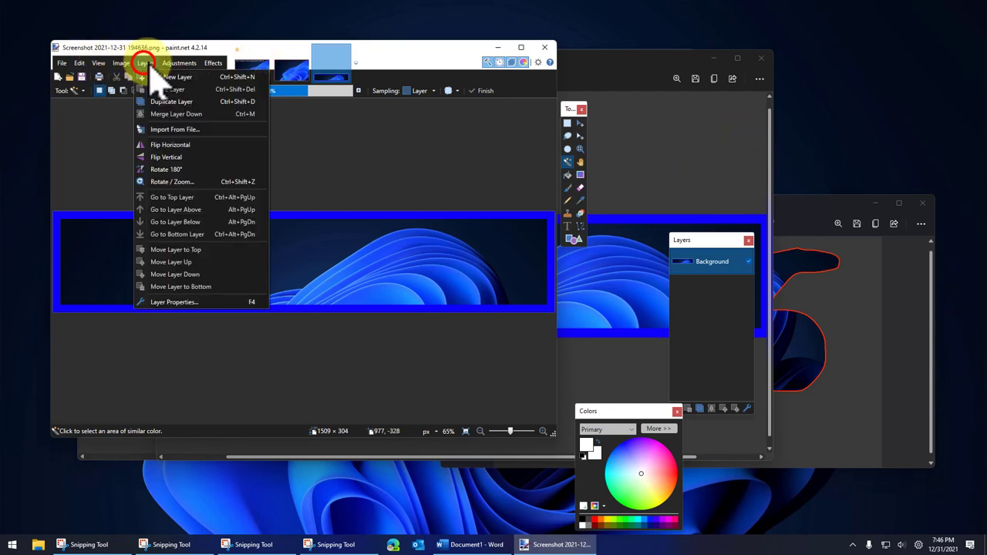